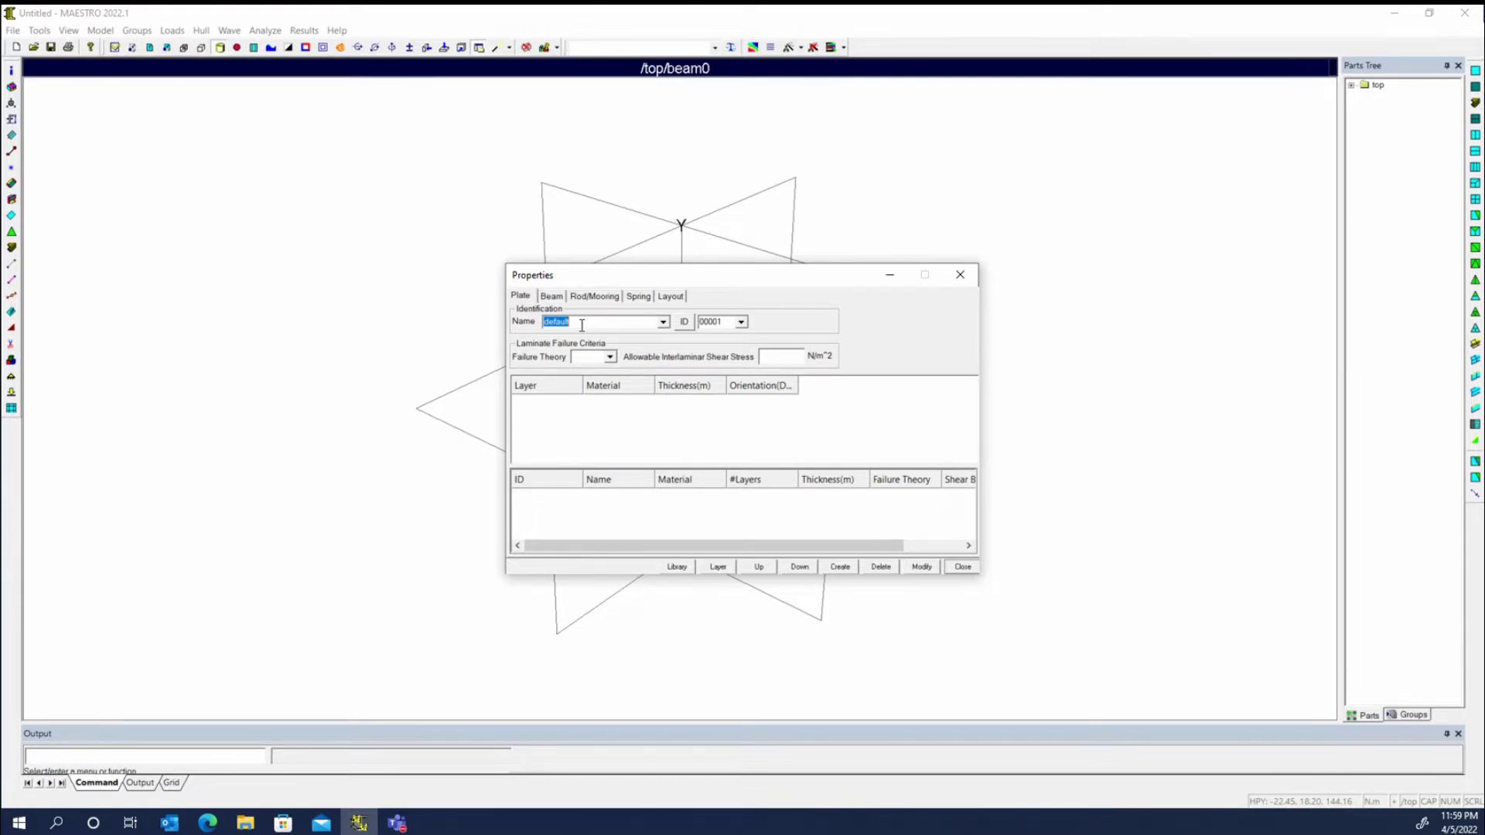
# Step: Start a new plate property with ID 1 without copying an existing one, and name it 5mm (AH36)
pyautogui.click(741, 323)
pyautogui.click(741, 325)
pyautogui.click(684, 322)
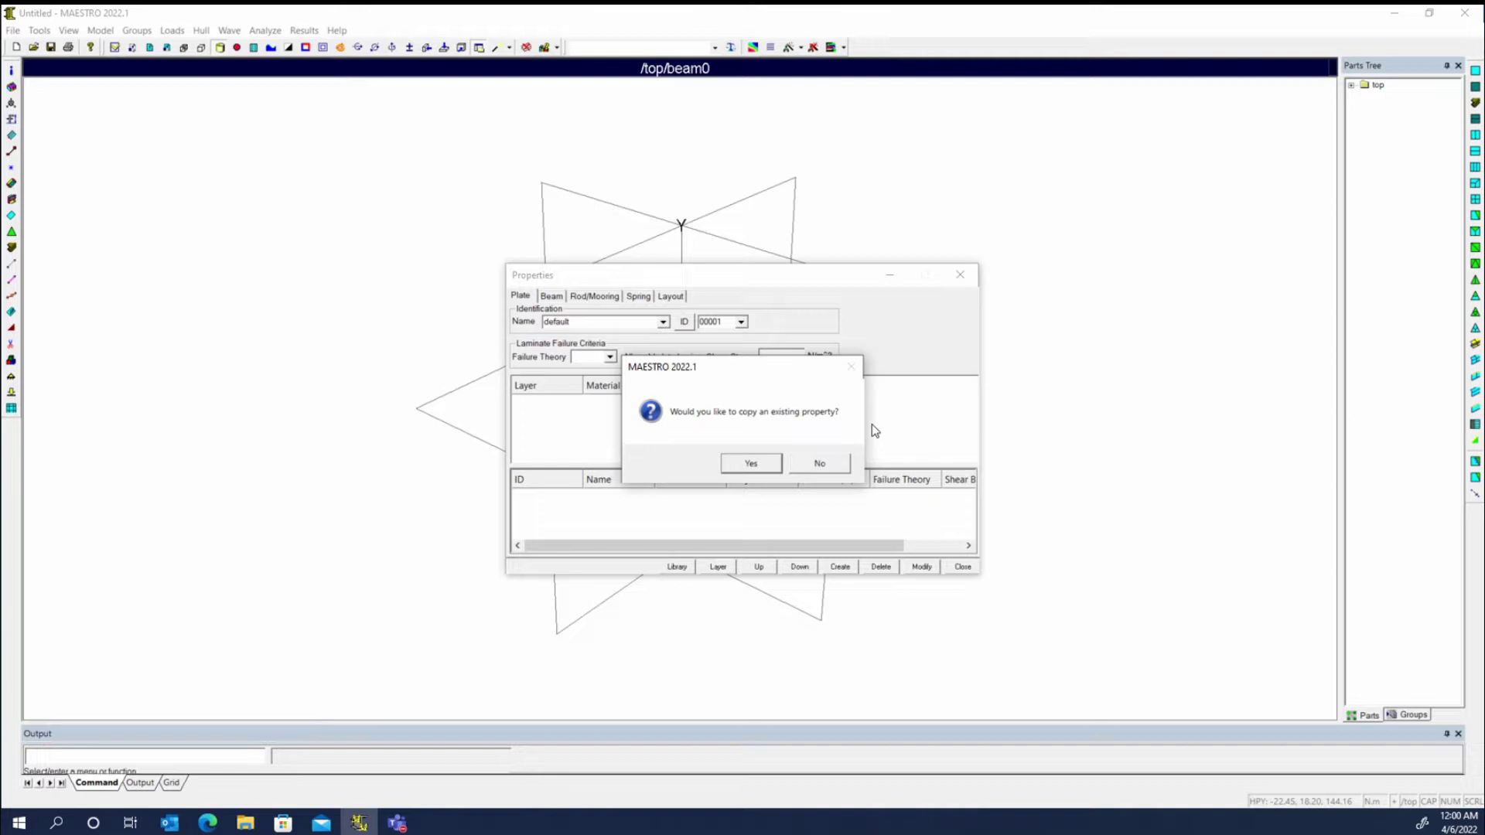
pyautogui.click(824, 462)
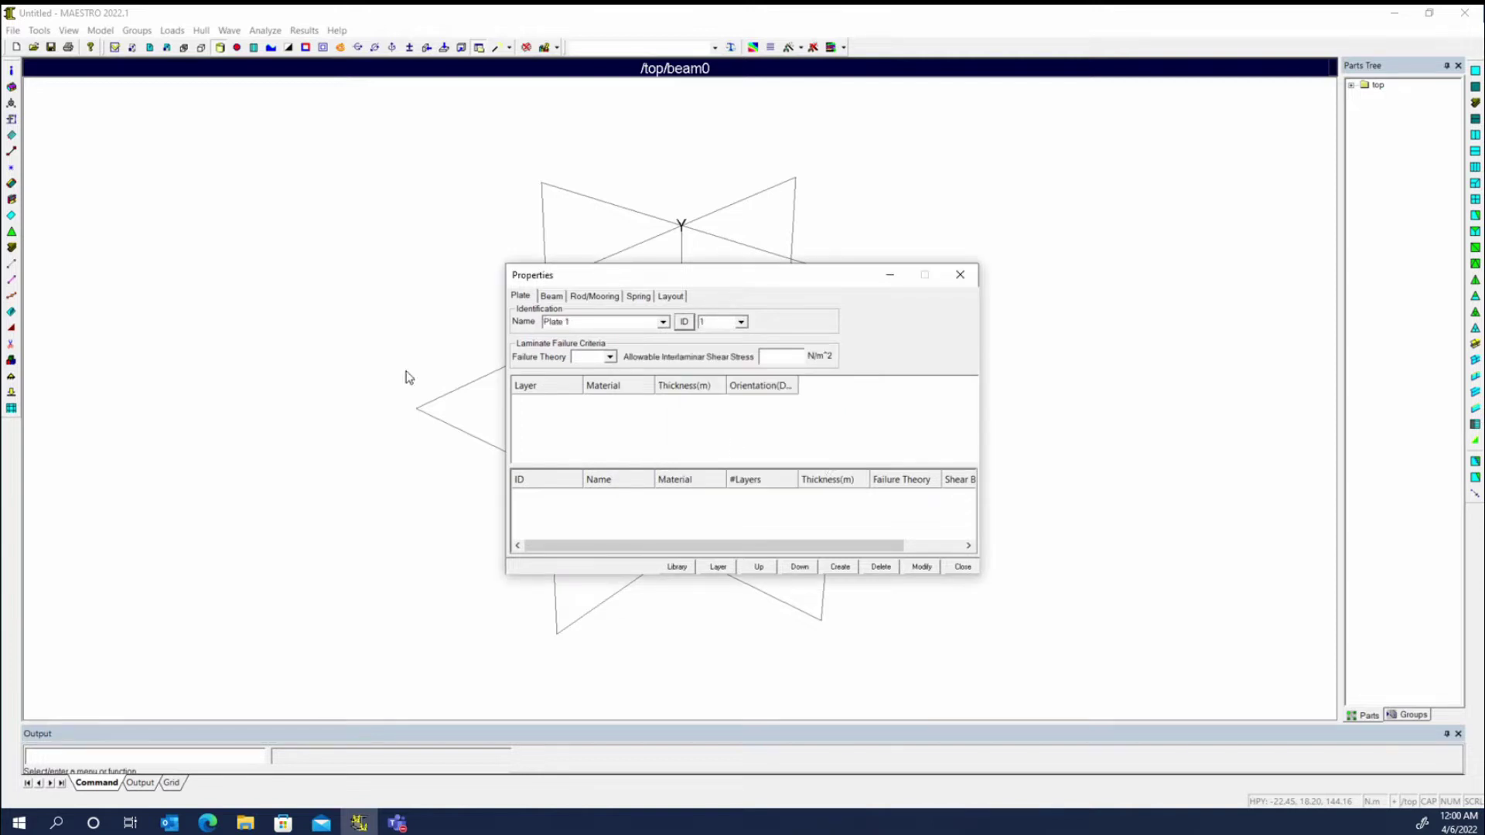
pyautogui.click(607, 323)
pyautogui.write('5mm (AH36)')
# Step: Add two layers to the plate property's layer table and remove them again
pyautogui.rightClick(553, 412)
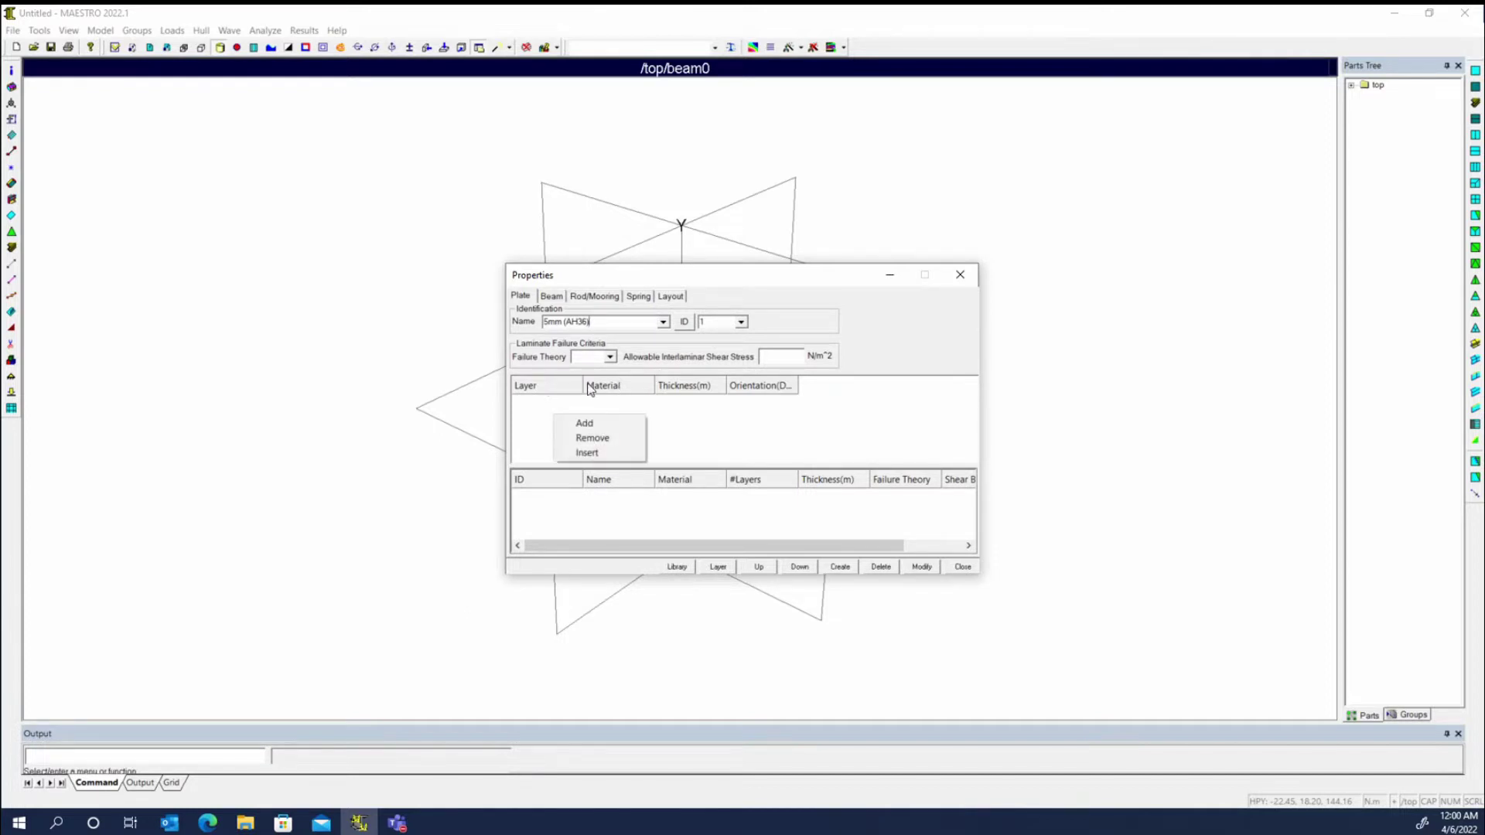
pyautogui.click(600, 426)
pyautogui.rightClick(550, 414)
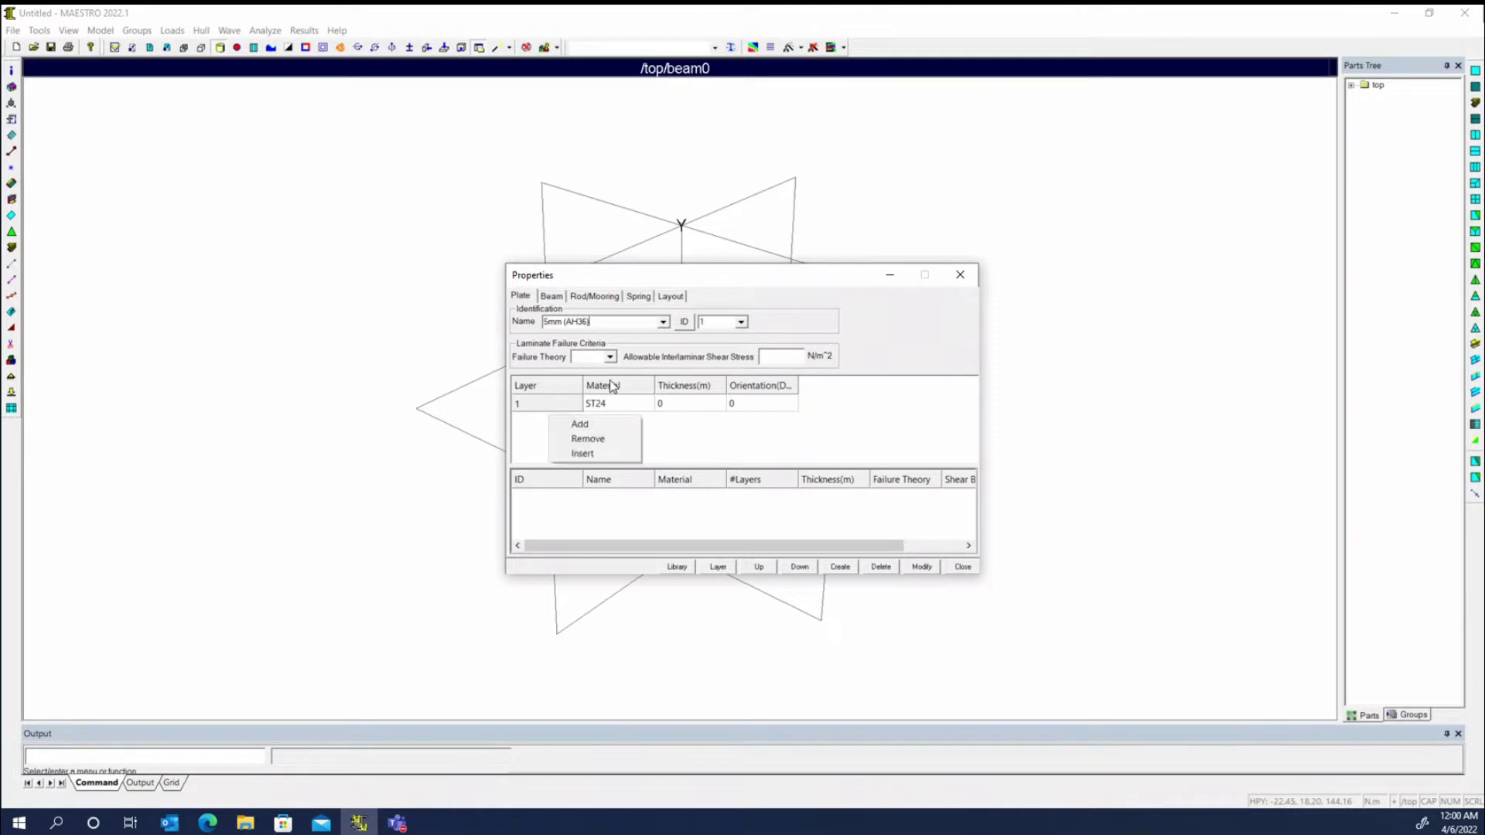
pyautogui.click(586, 424)
pyautogui.rightClick(570, 447)
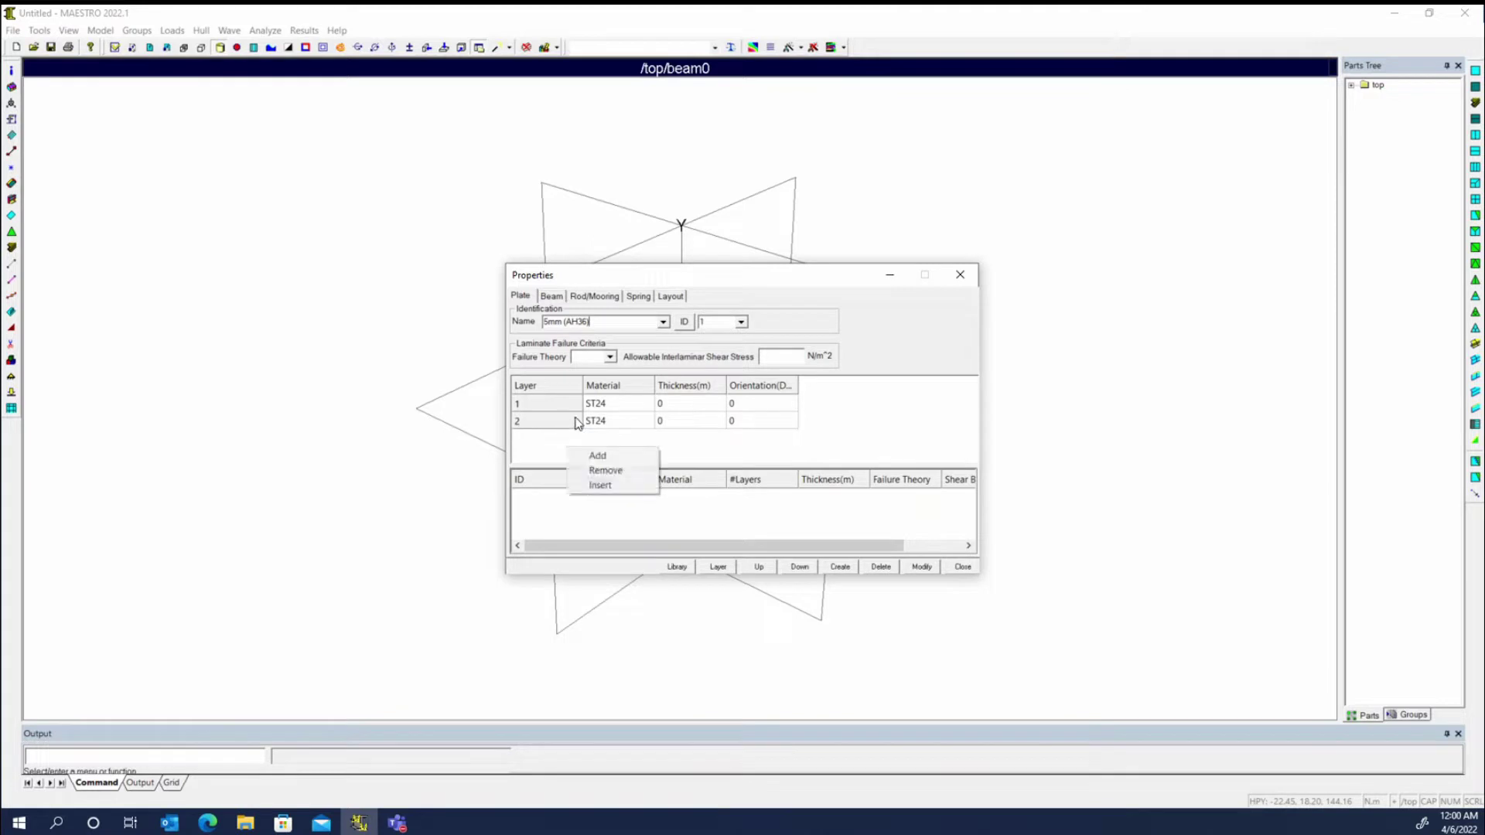
pyautogui.click(619, 470)
pyautogui.click(745, 463)
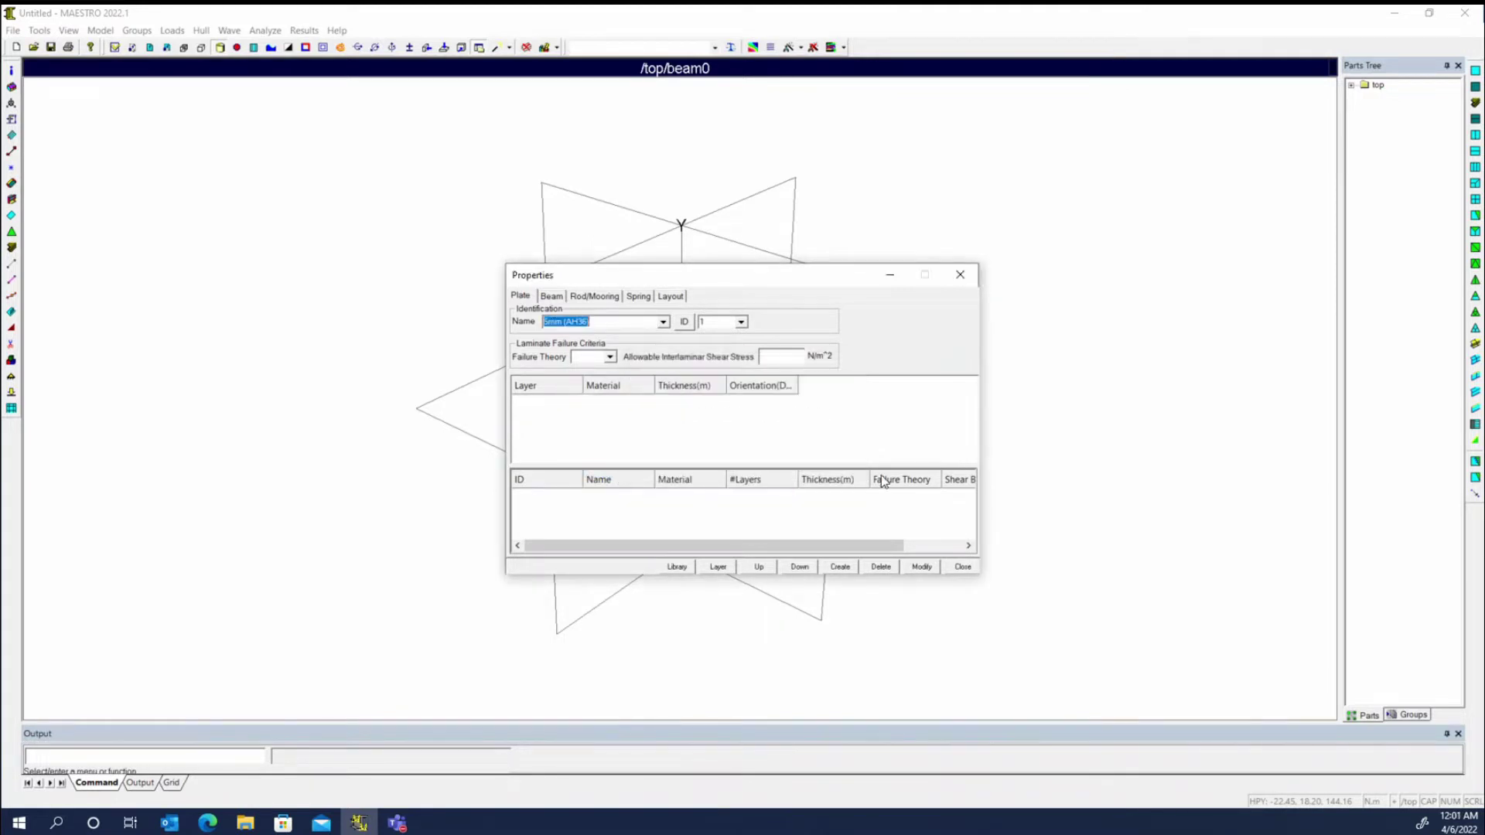
# Step: Add one layer of AH36 with a thickness of 0.005 m and create the plate property
pyautogui.rightClick(547, 409)
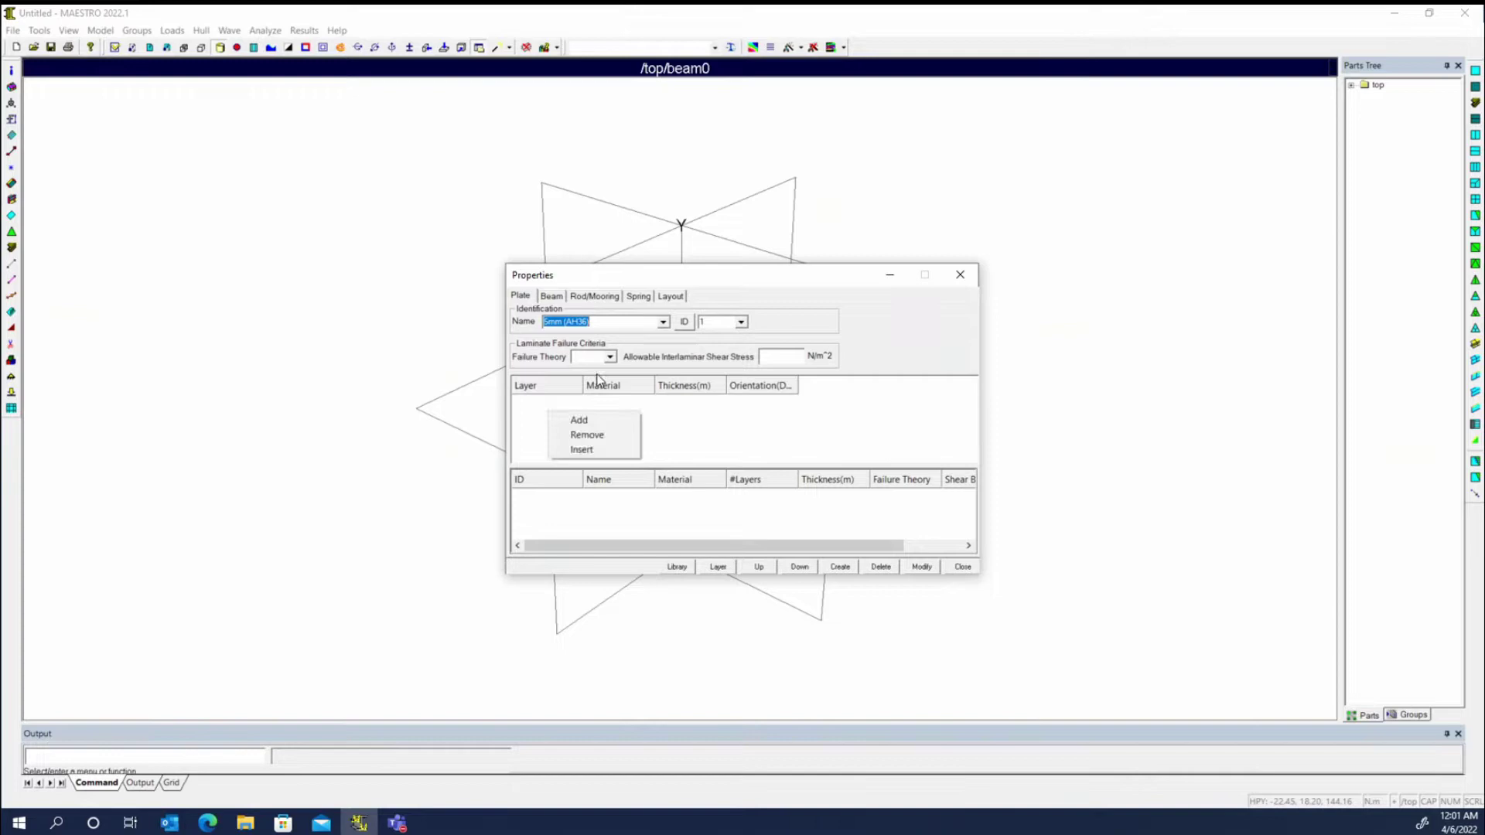
pyautogui.click(604, 415)
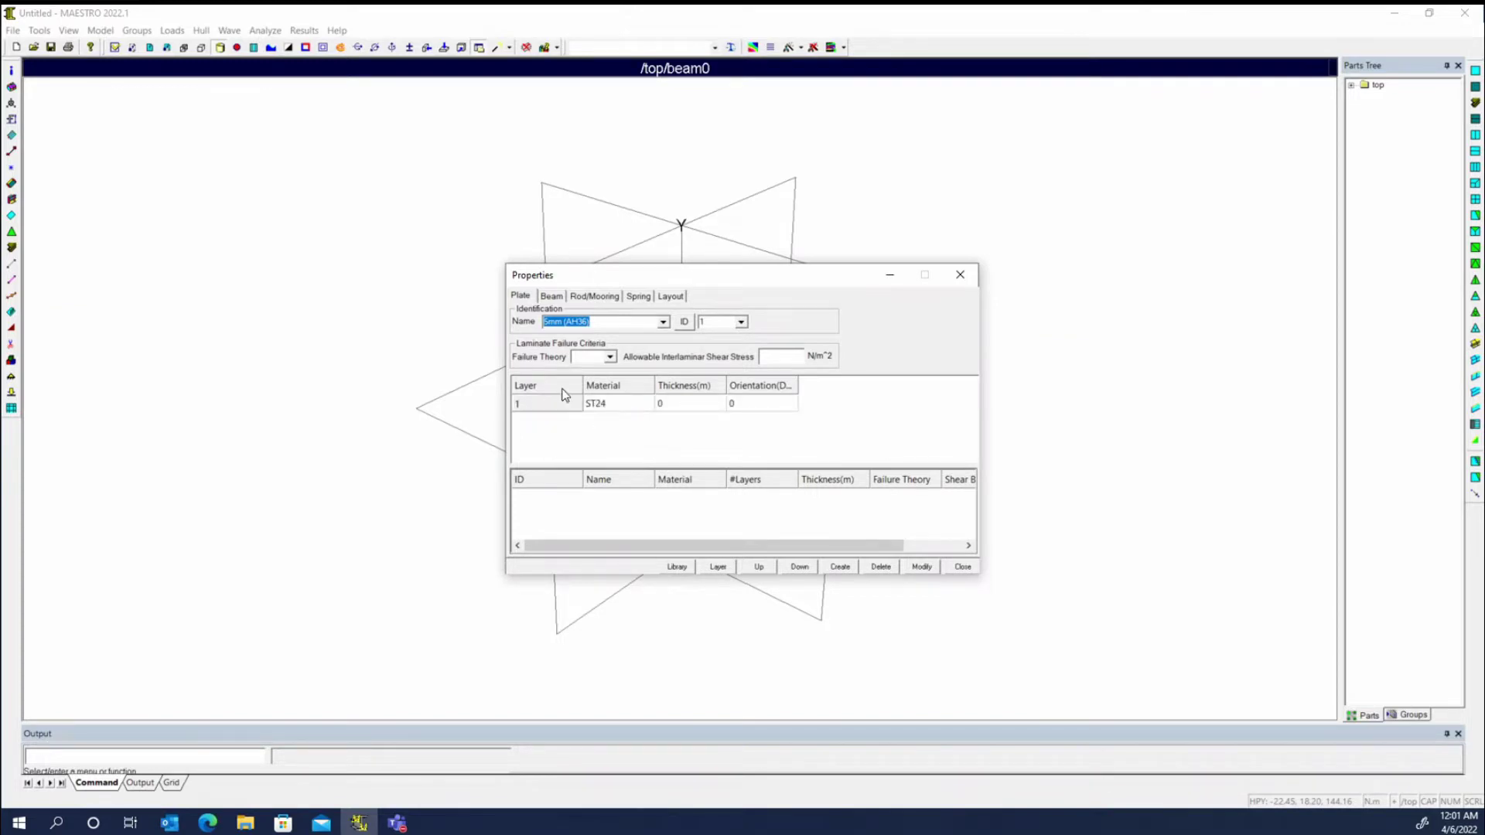
pyautogui.click(620, 403)
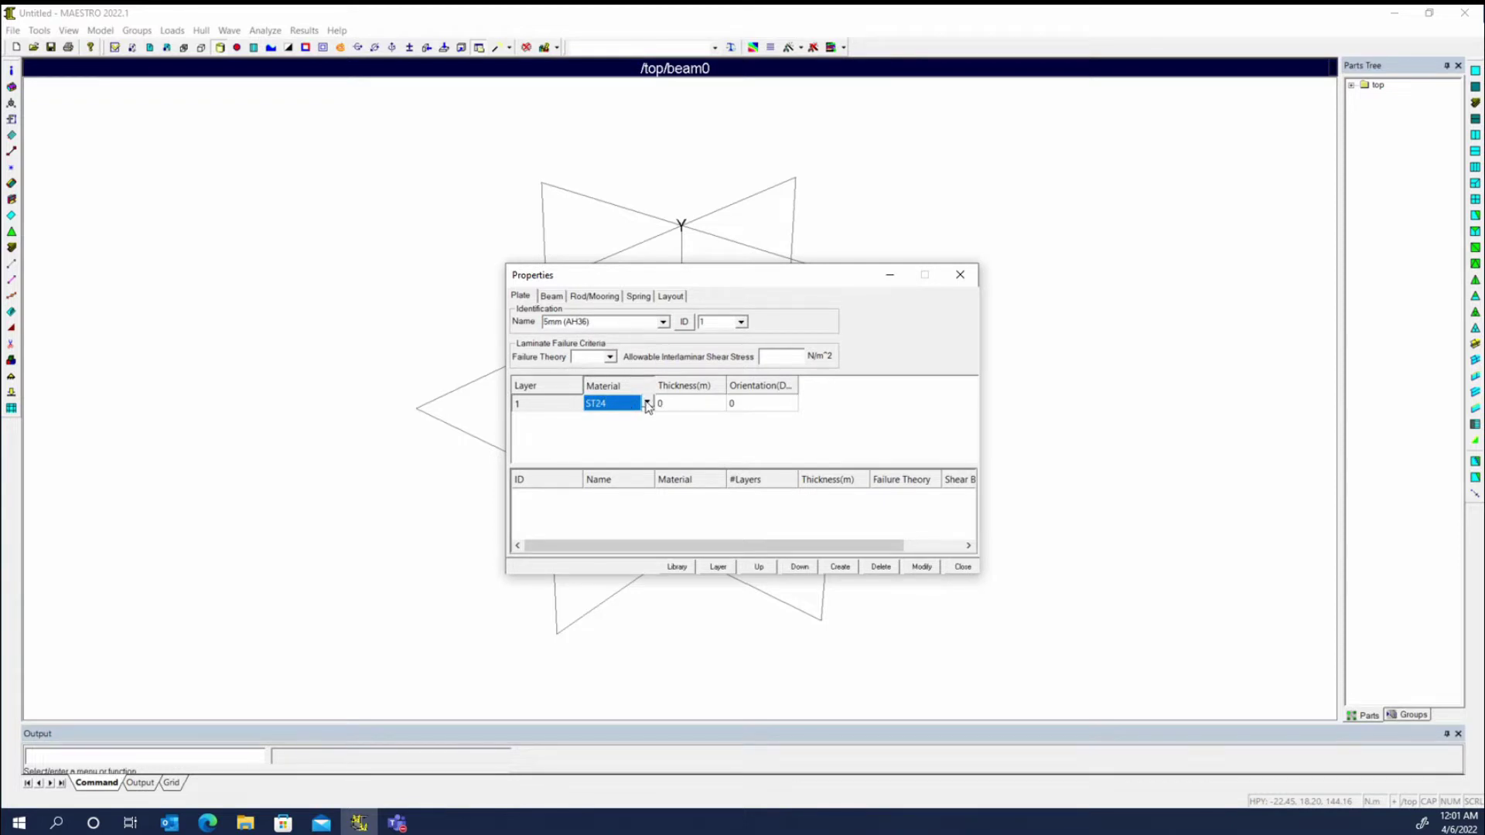
pyautogui.click(646, 403)
pyautogui.click(639, 437)
pyautogui.click(680, 404)
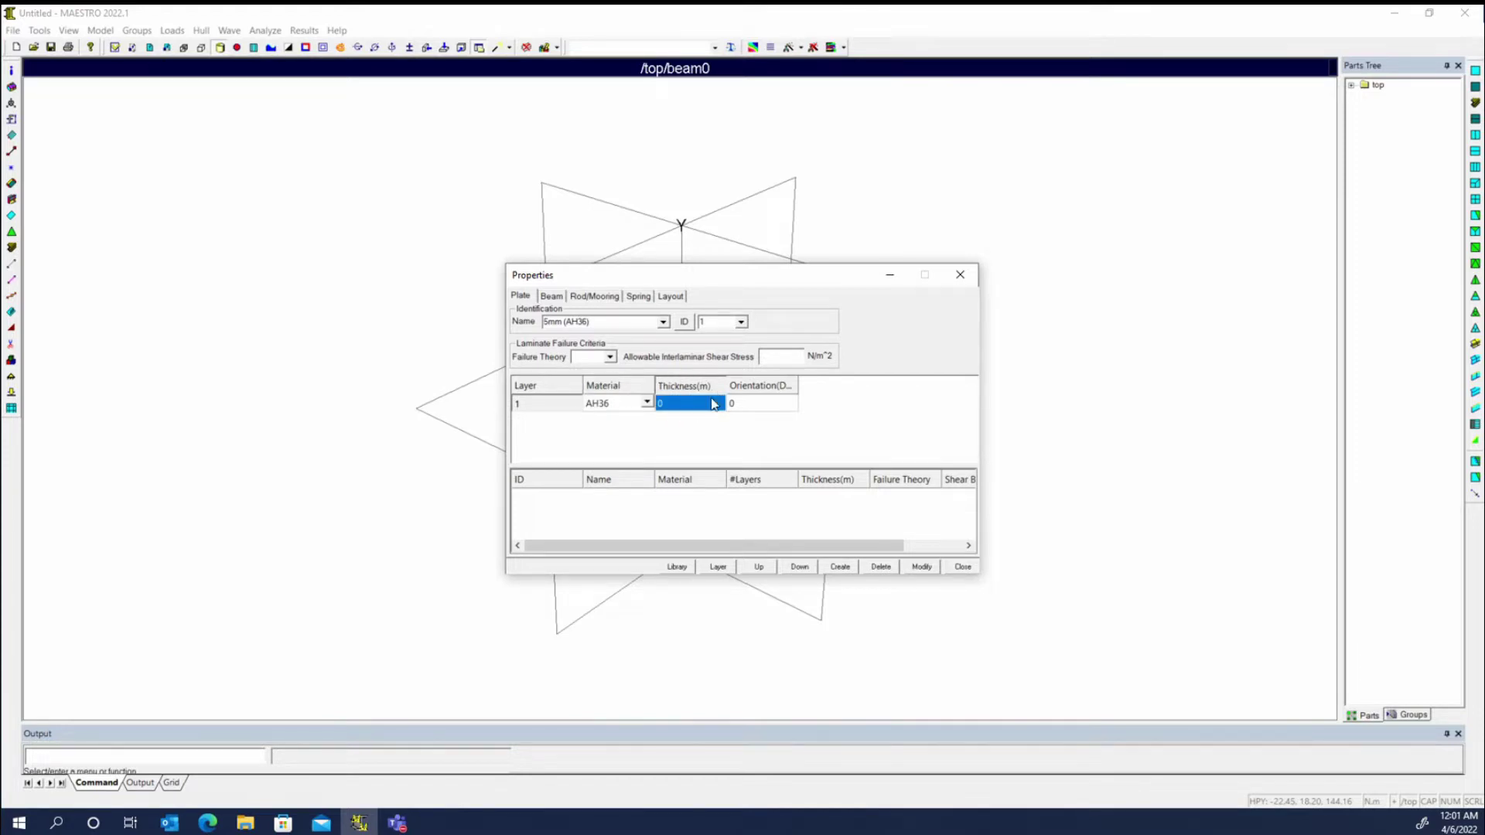
pyautogui.write('0.005')
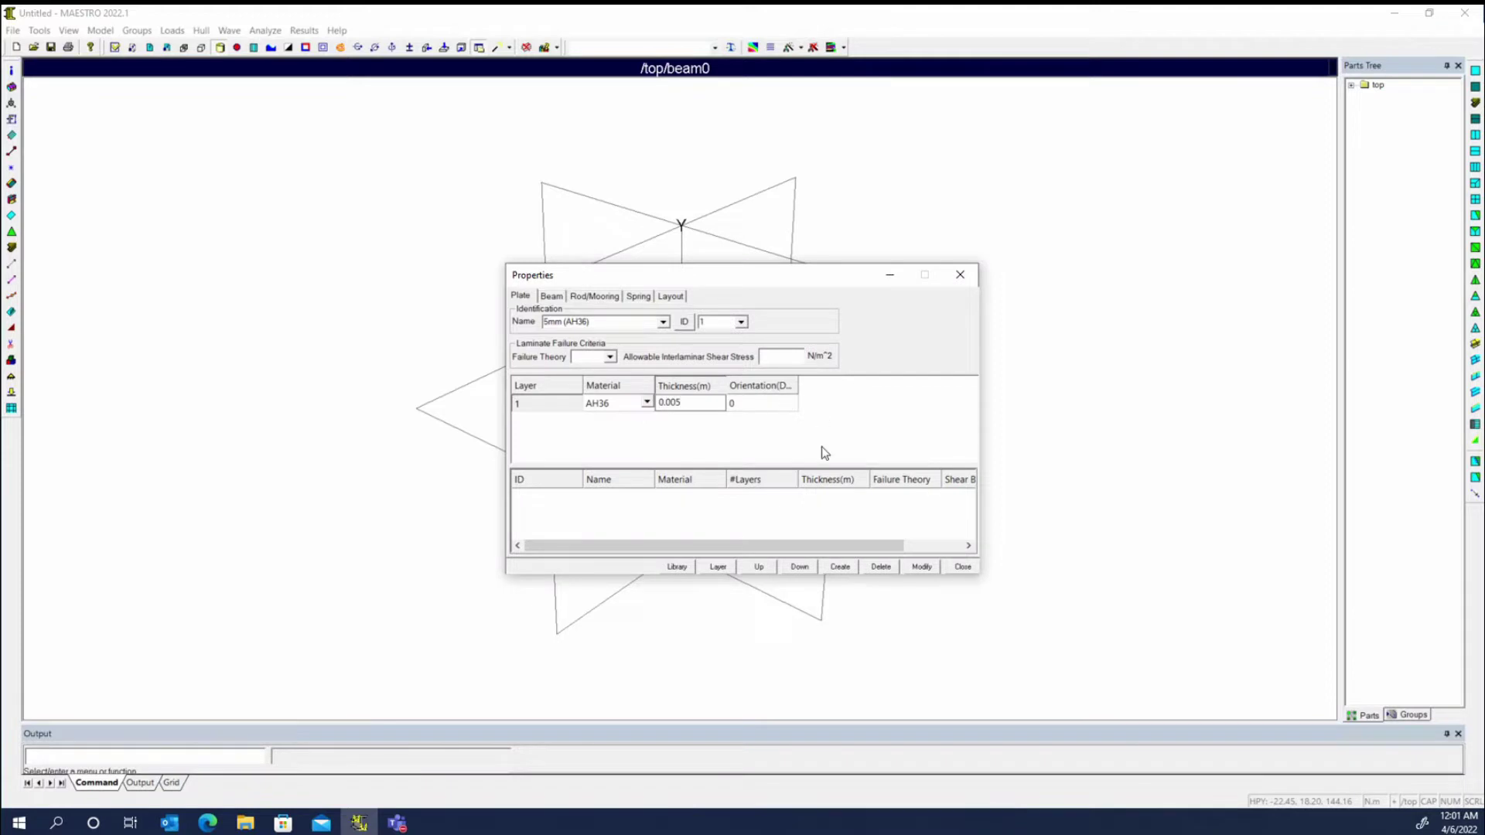
pyautogui.click(842, 568)
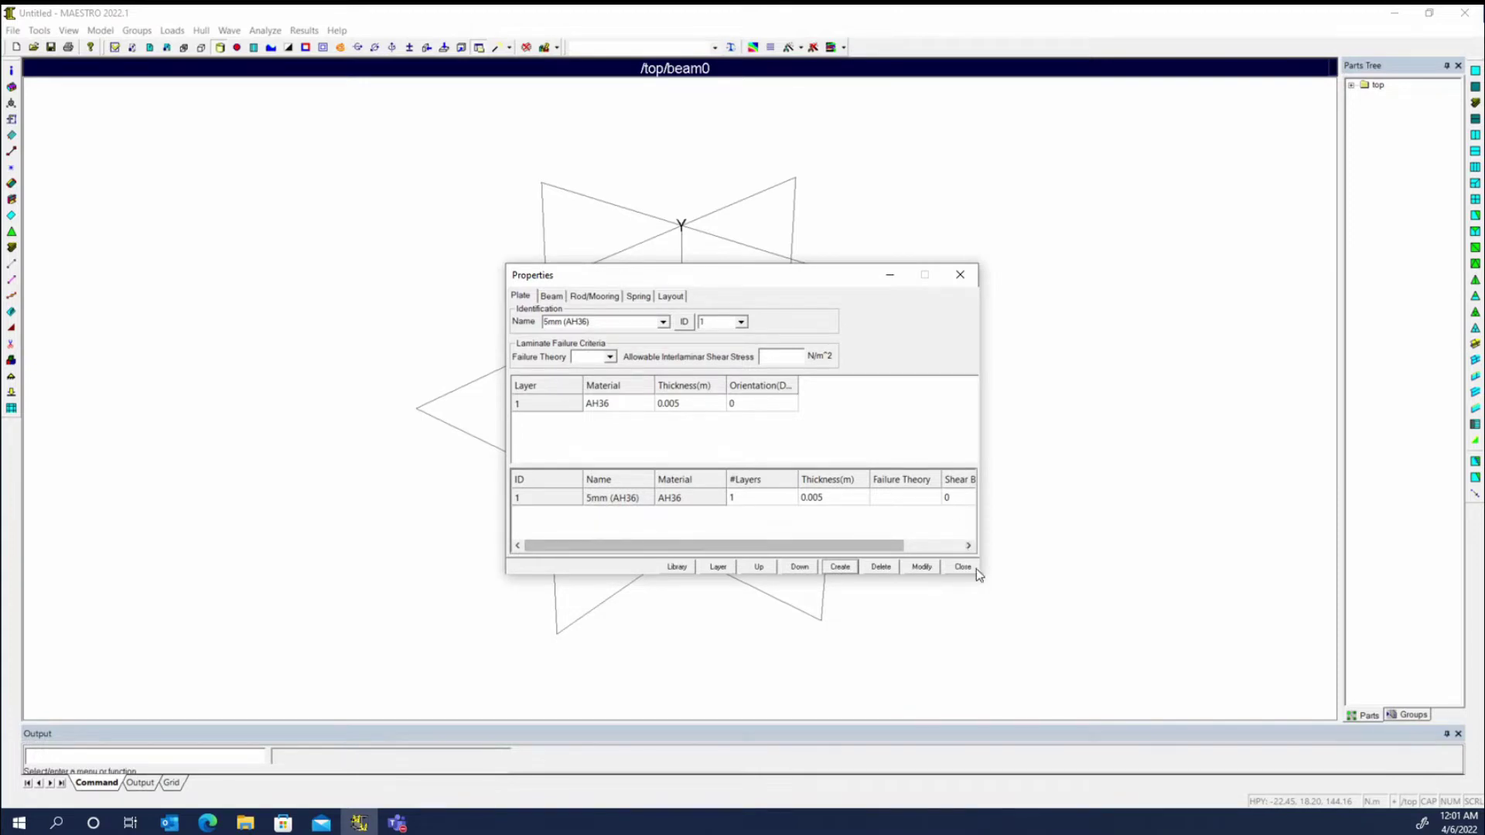
# Step: Enlarge the Properties dialog and examine the steel shape library's SI and IPS plate sizes and material choices without importing anything
pyautogui.moveTo(978, 573); pyautogui.dragTo(1240, 712)
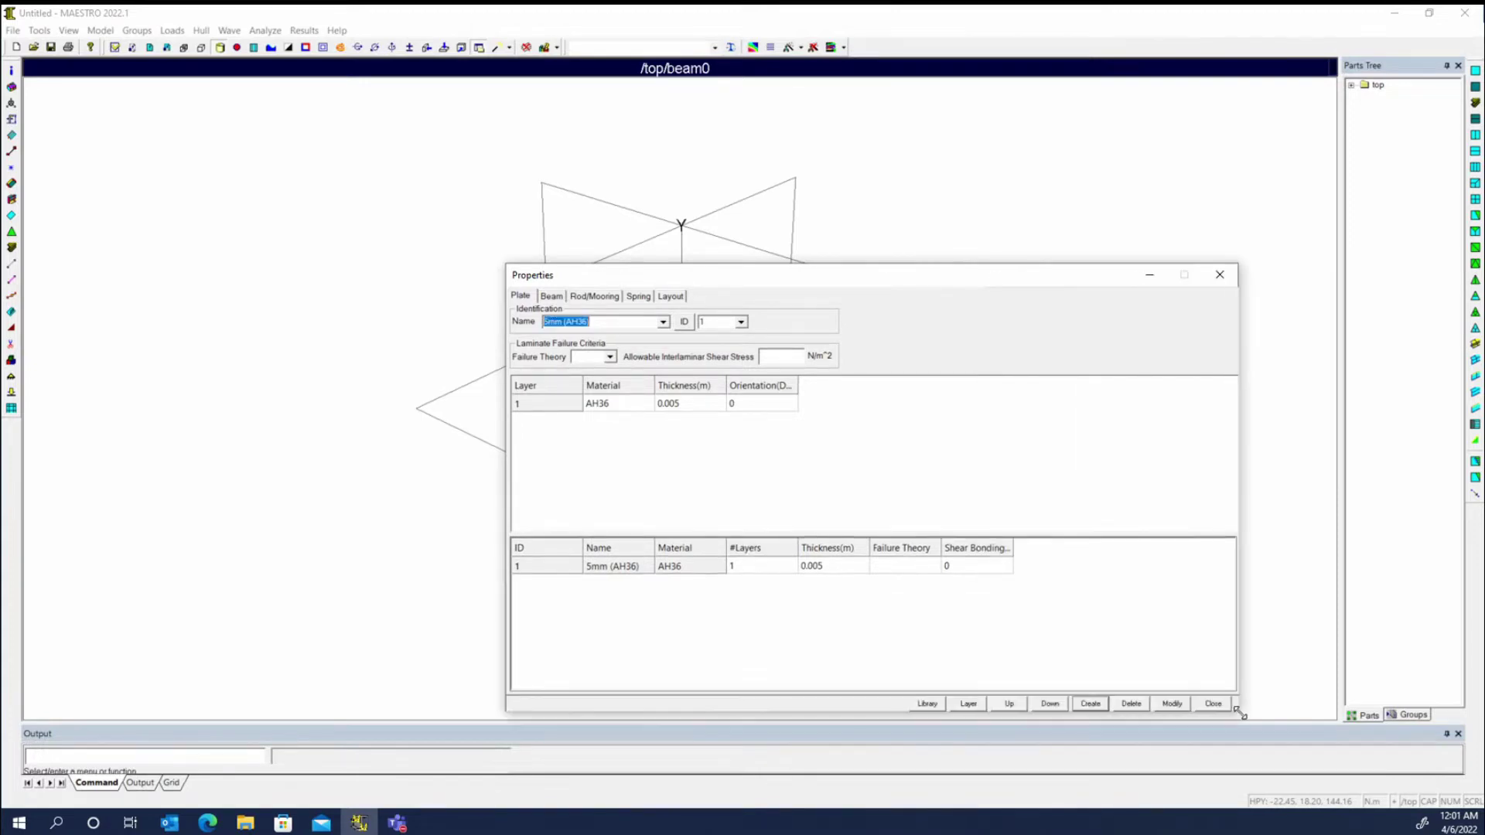
pyautogui.moveTo(819, 279); pyautogui.dragTo(599, 126)
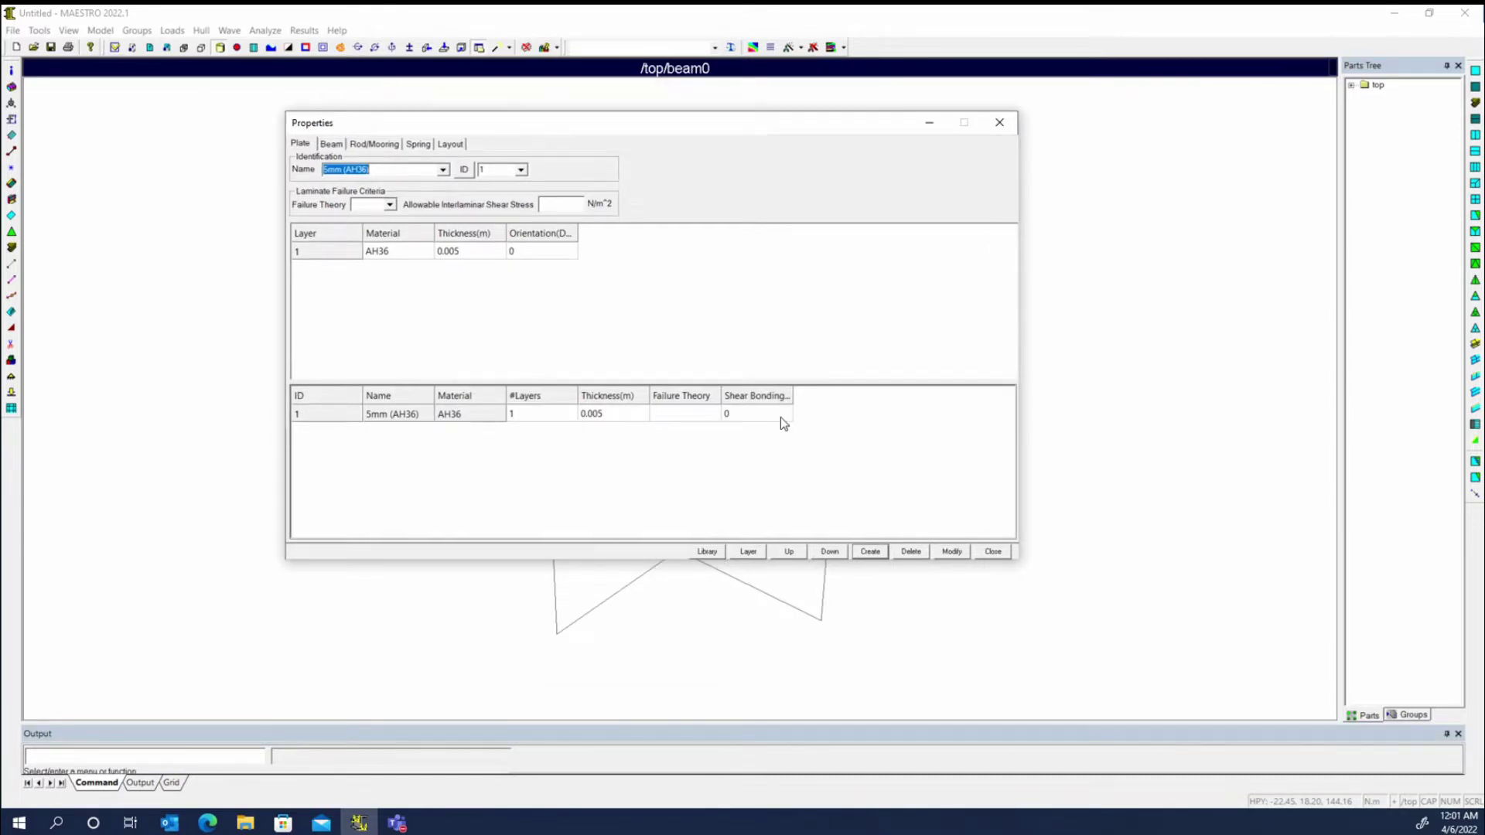
pyautogui.click(709, 553)
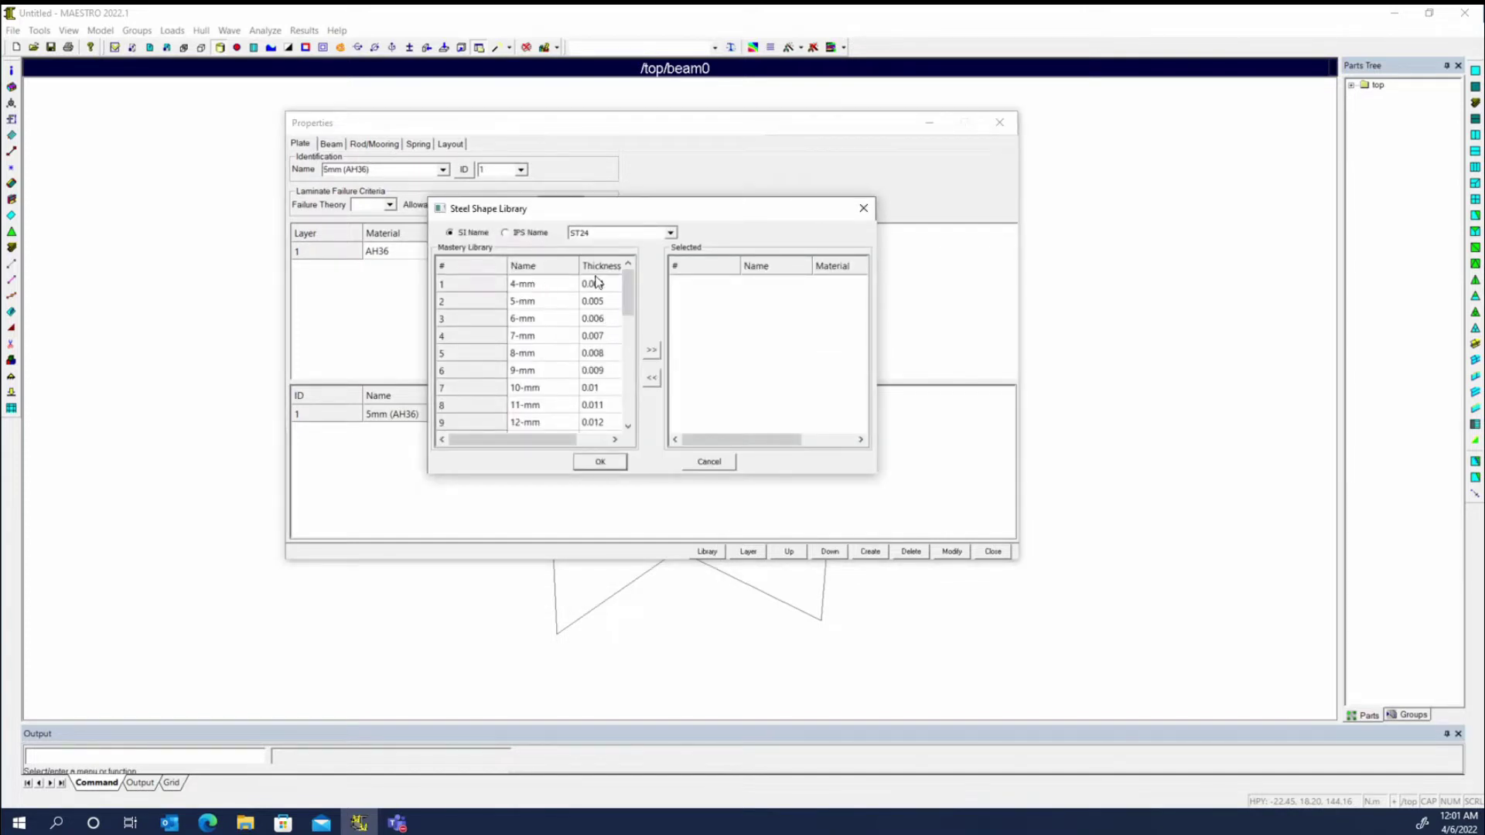
pyautogui.moveTo(627, 291); pyautogui.dragTo(663, 282)
pyautogui.click(528, 232)
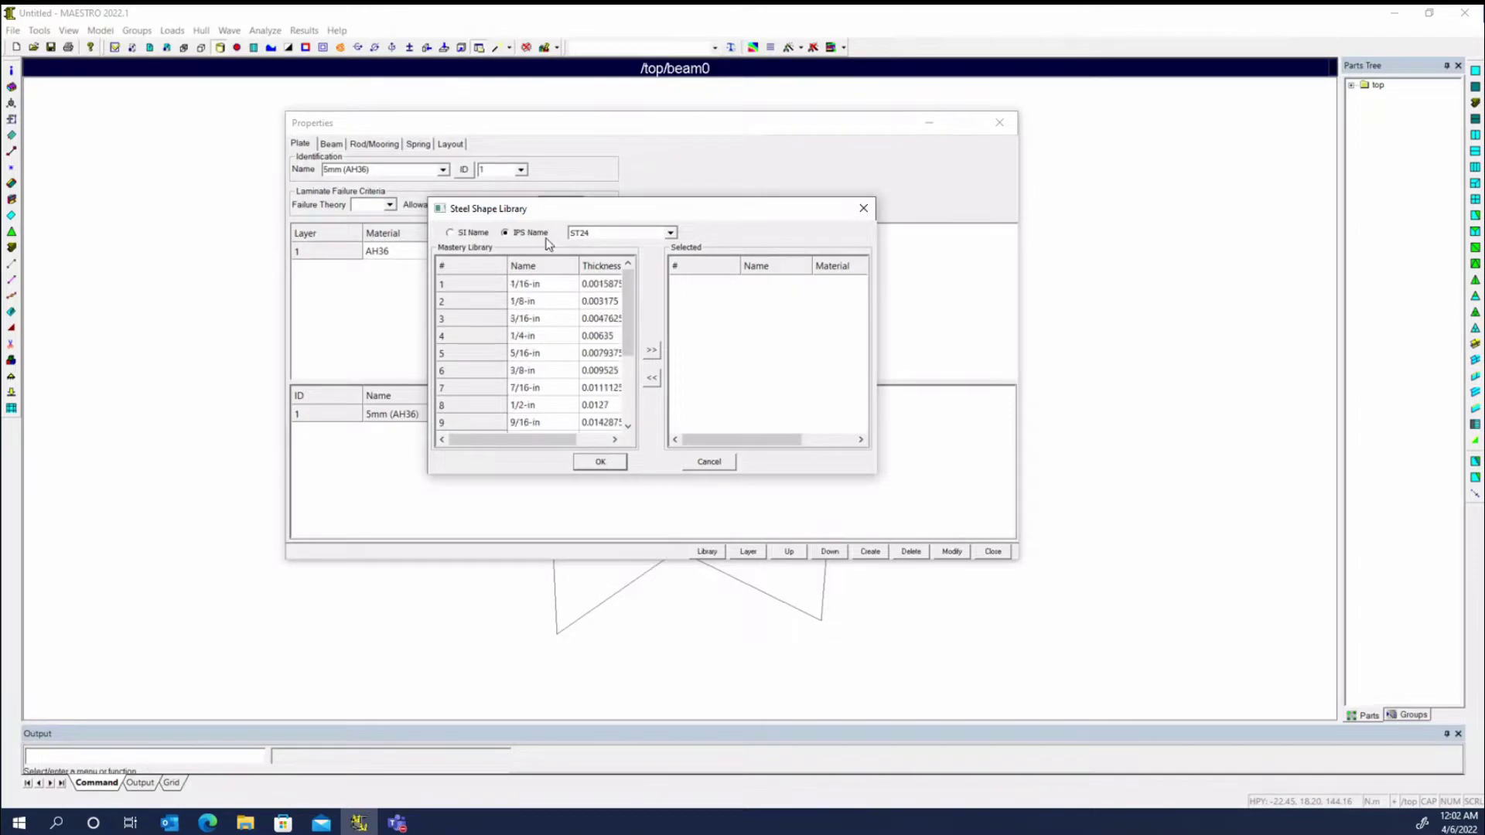
pyautogui.moveTo(630, 292)
pyautogui.mouseDown()
pyautogui.moveTo(630, 340)
pyautogui.moveTo(650, 295)
pyautogui.mouseUp()
pyautogui.moveTo(873, 478); pyautogui.dragTo(1028, 551)
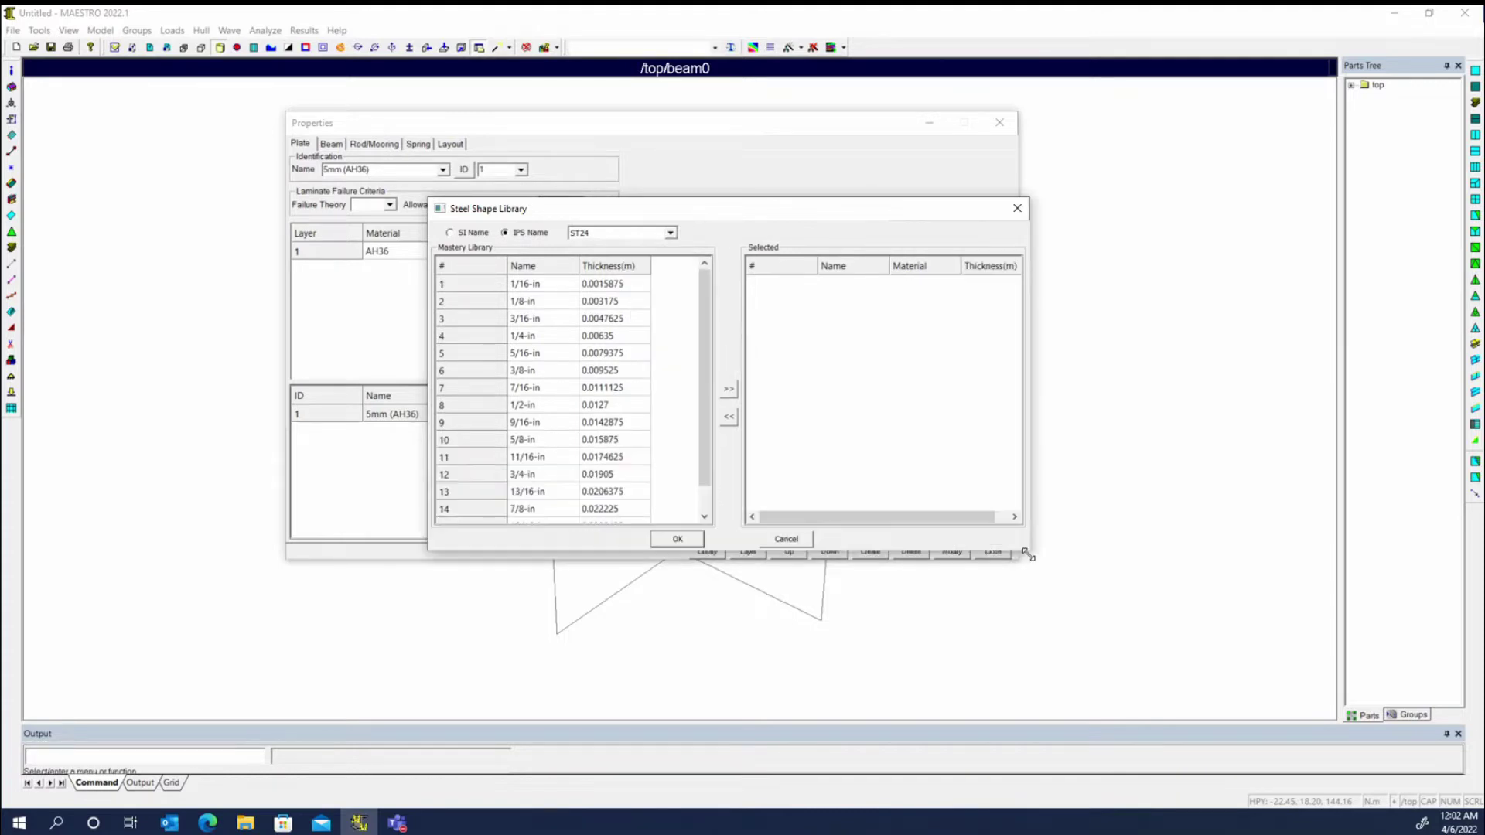
pyautogui.click(669, 233)
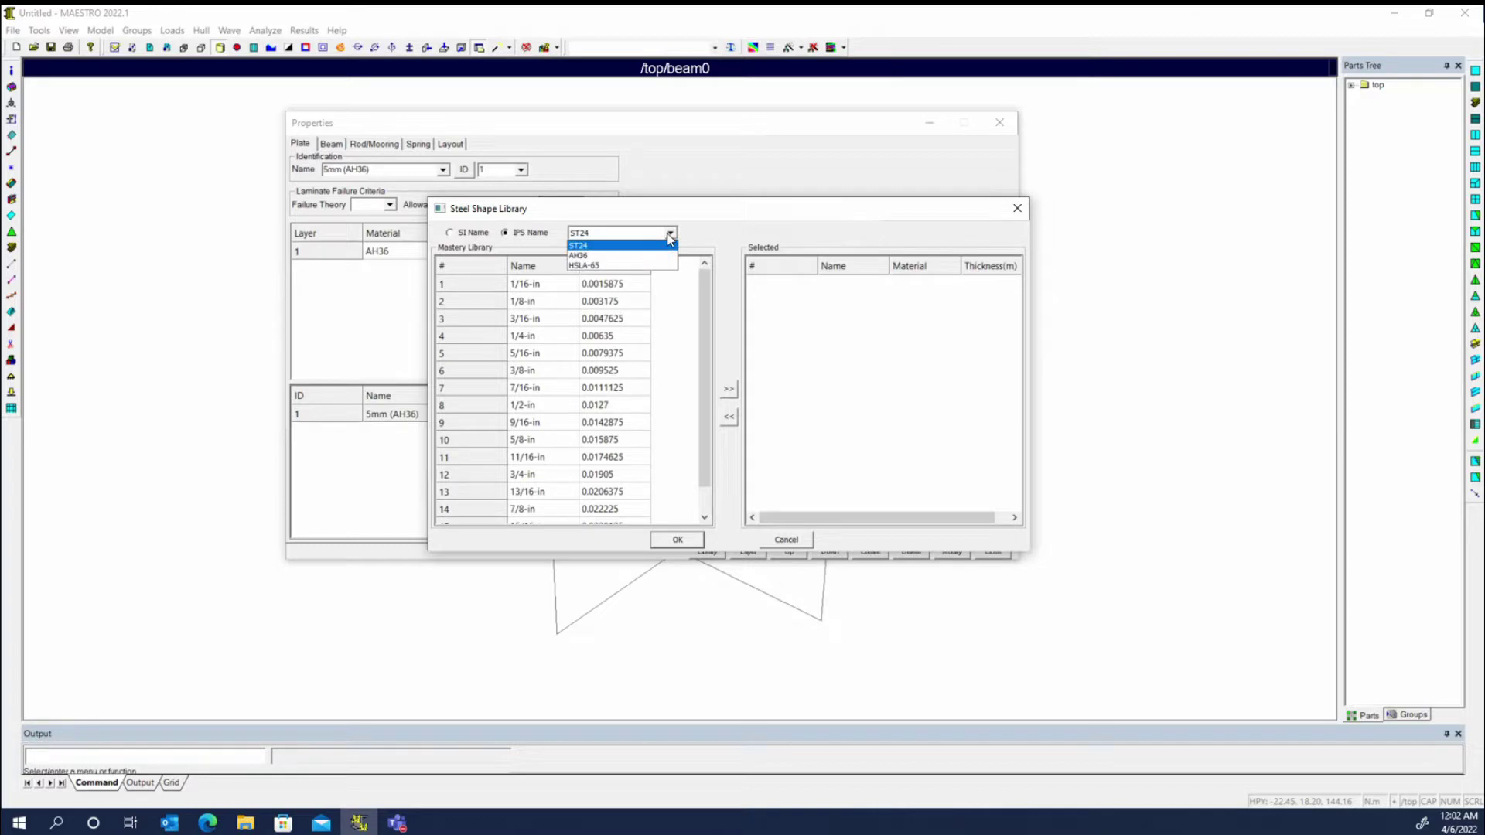
pyautogui.click(716, 214)
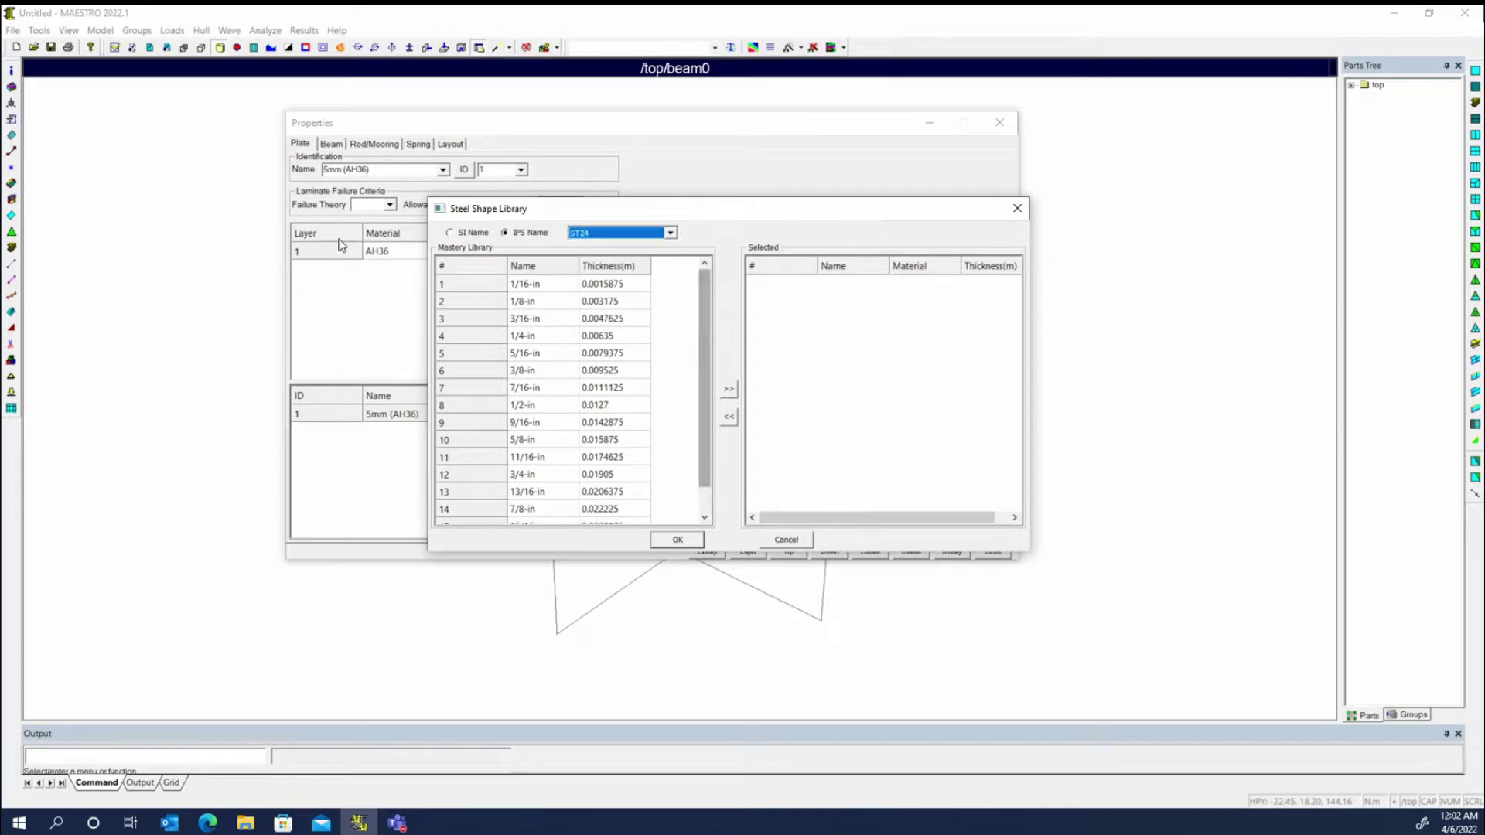
pyautogui.moveTo(681, 209); pyautogui.dragTo(645, 291)
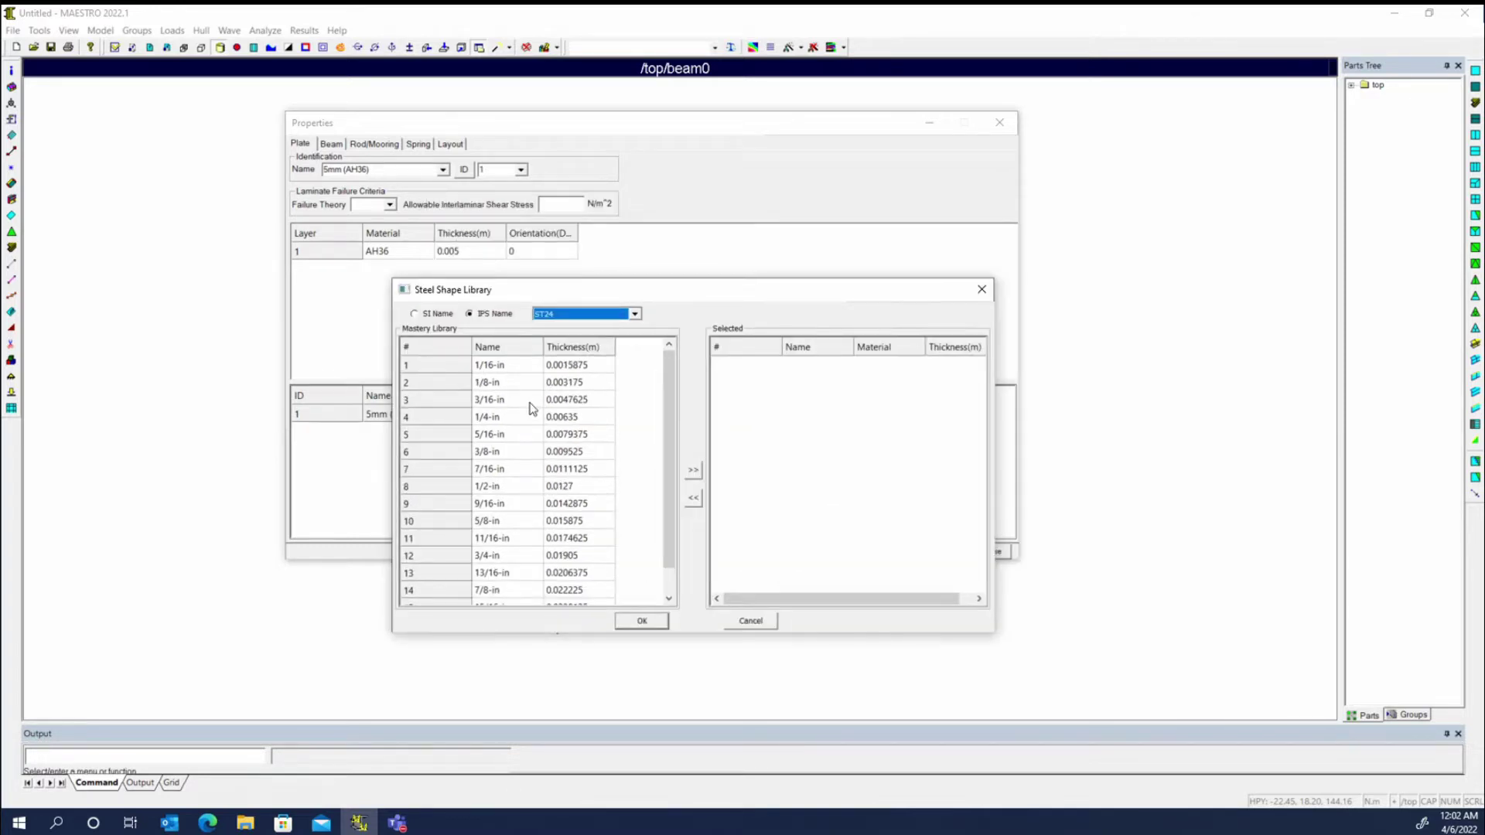
pyautogui.click(750, 620)
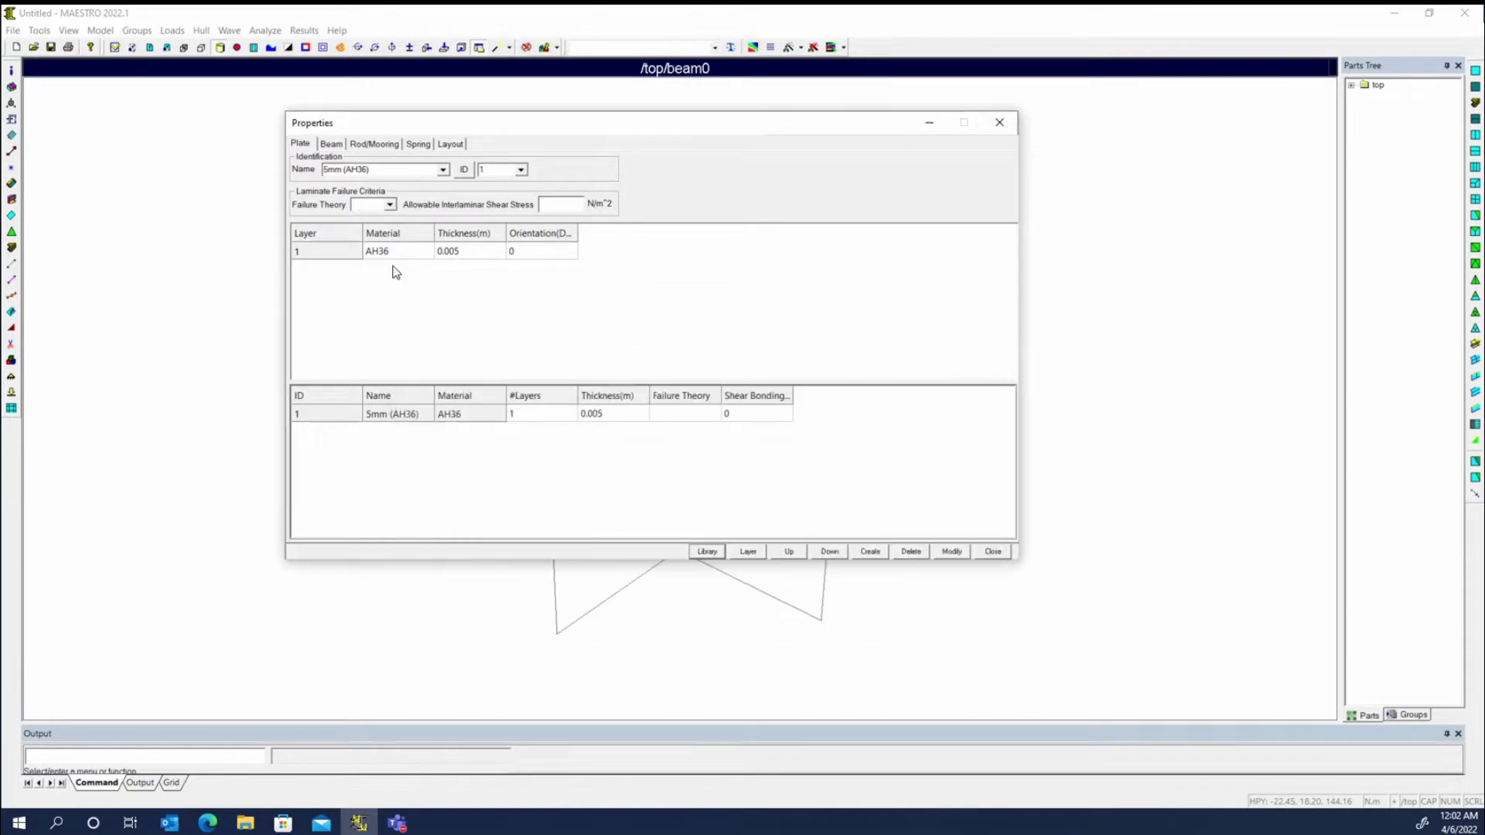
# Step: Delete the 5mm (AH36) plate property
pyautogui.click(387, 252)
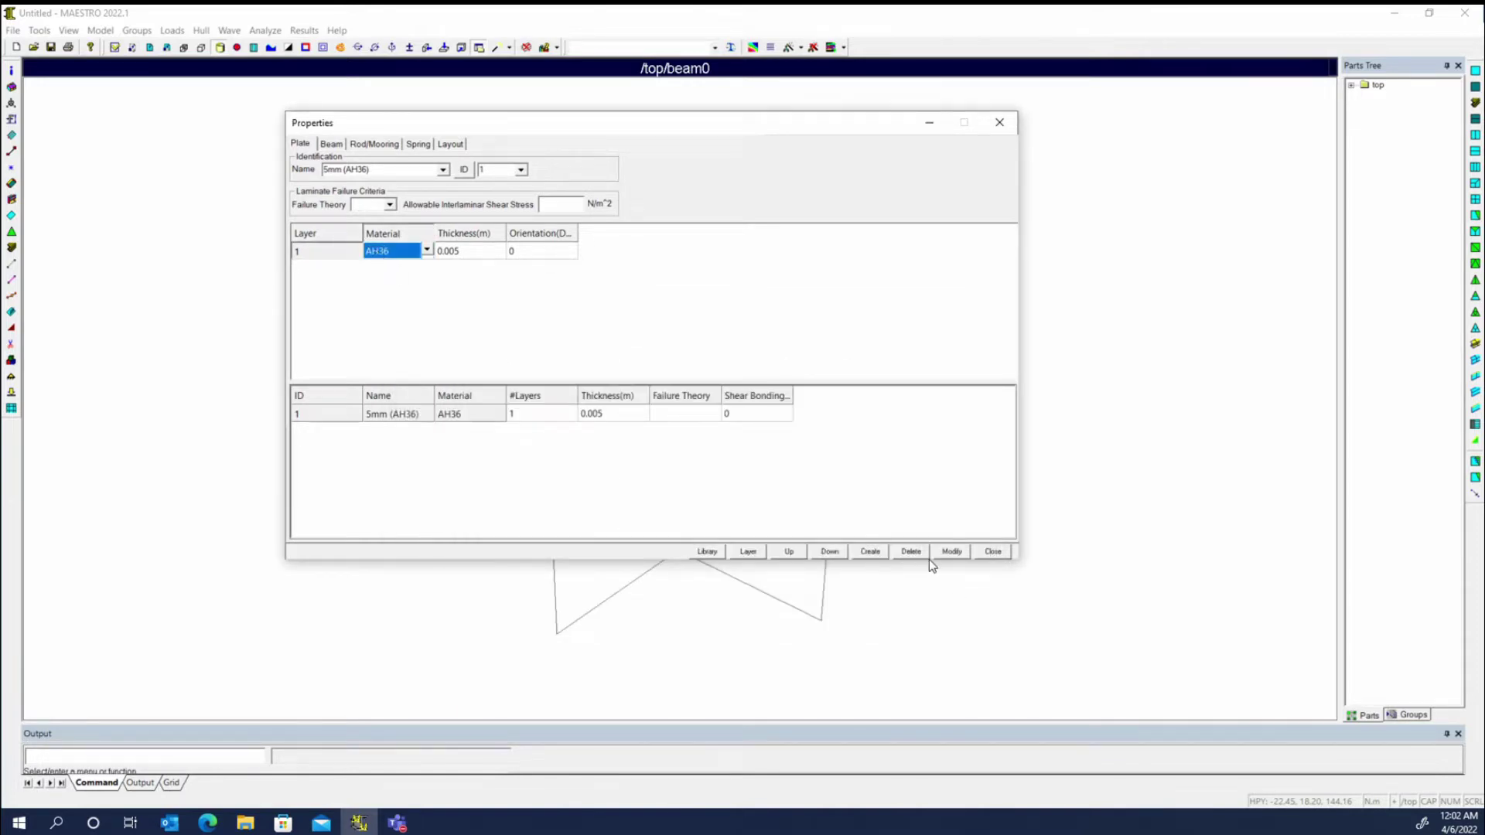
pyautogui.click(911, 551)
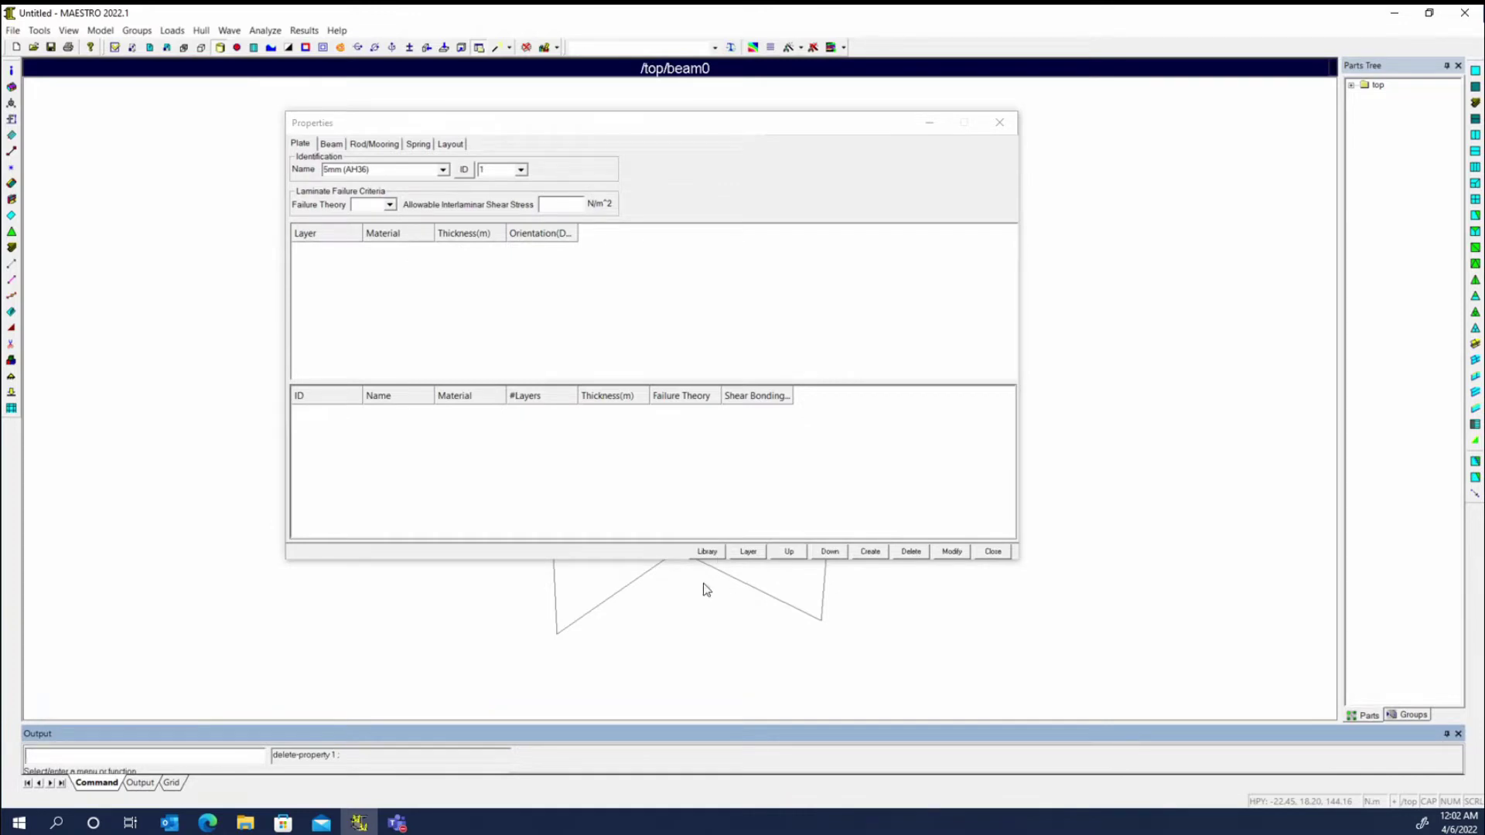
# Step: Open the steel shape library, add the 5-mm plate in ST24 to the selection and remove it again
pyautogui.click(707, 552)
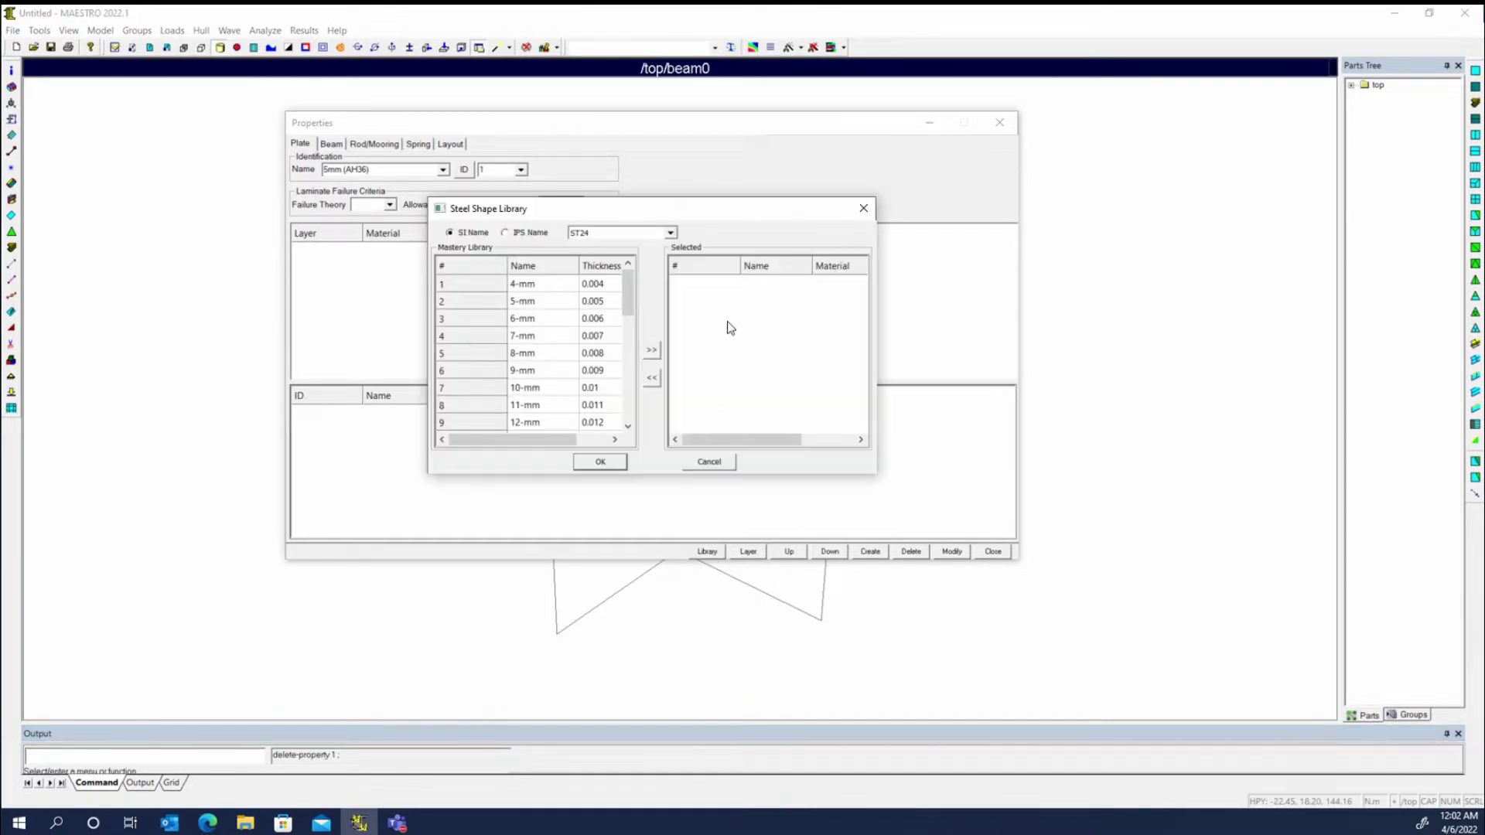
pyautogui.click(534, 302)
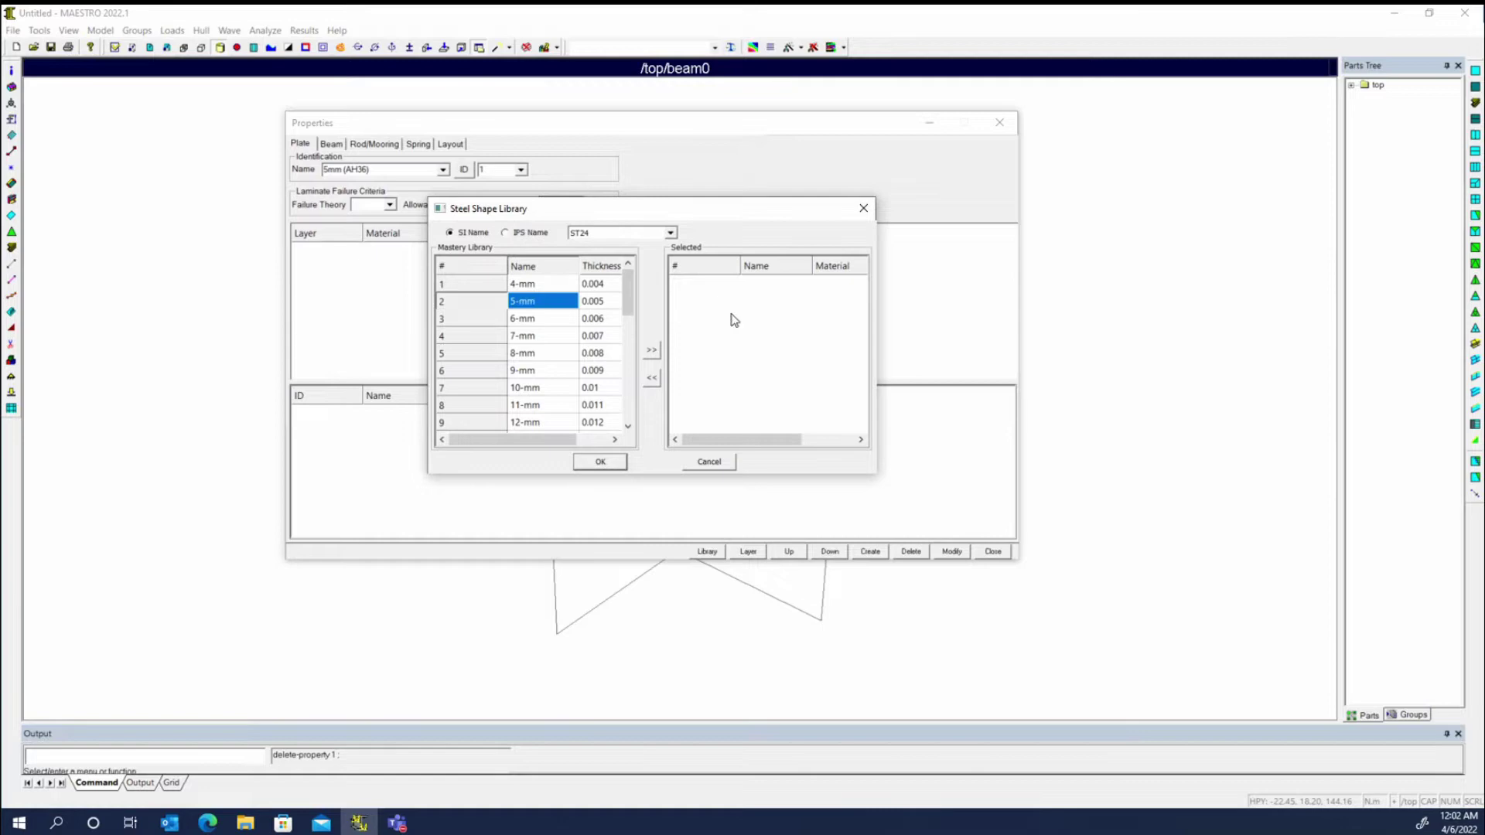
pyautogui.click(651, 351)
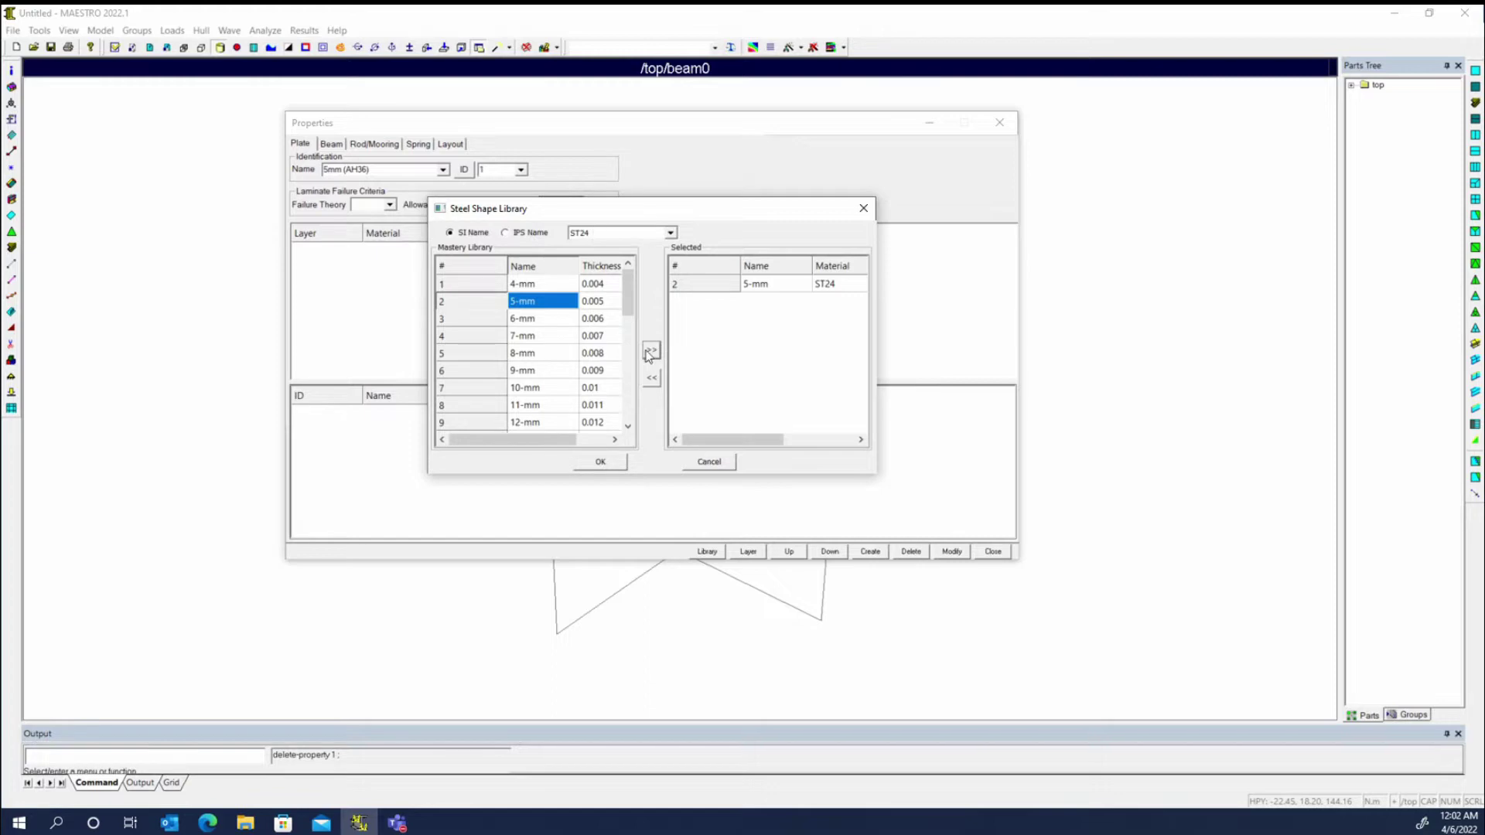
pyautogui.click(762, 284)
pyautogui.click(651, 377)
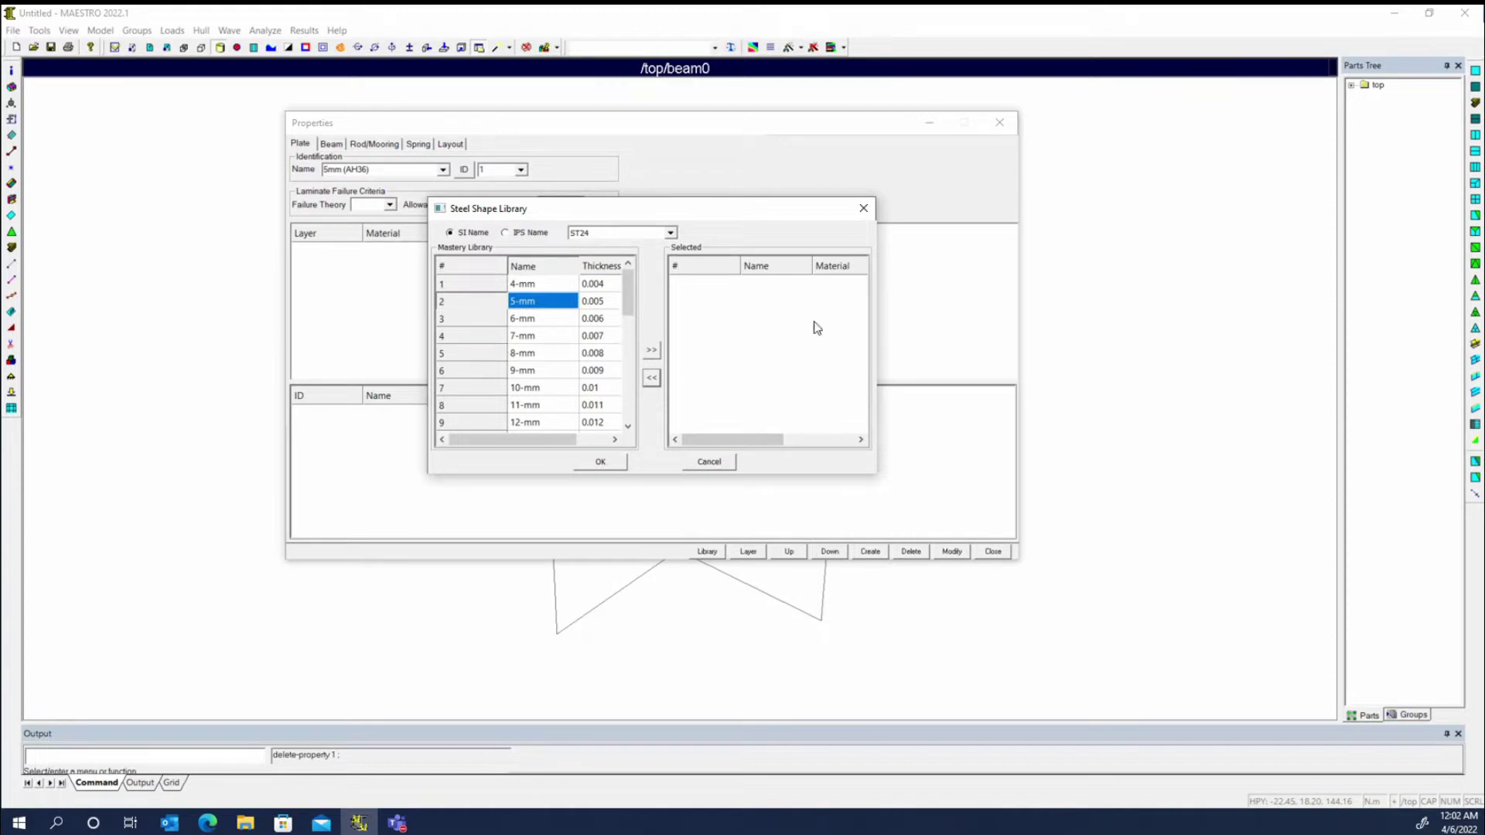
# Step: Add the 5-mm, 8-mm and 12-mm library plates to the selection with AH36 as their material
pyautogui.click(670, 232)
pyautogui.click(646, 259)
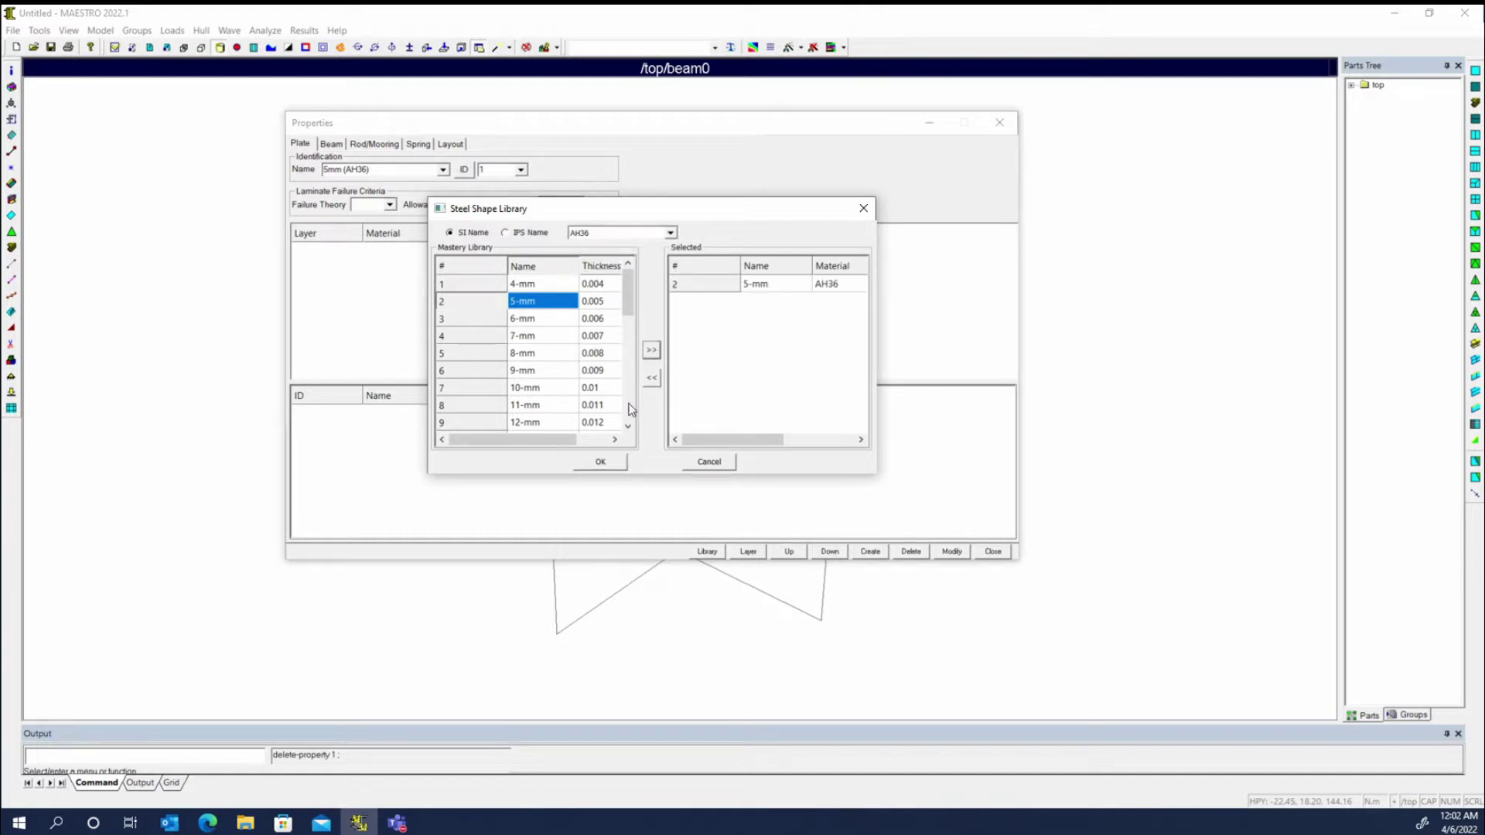
pyautogui.click(540, 354)
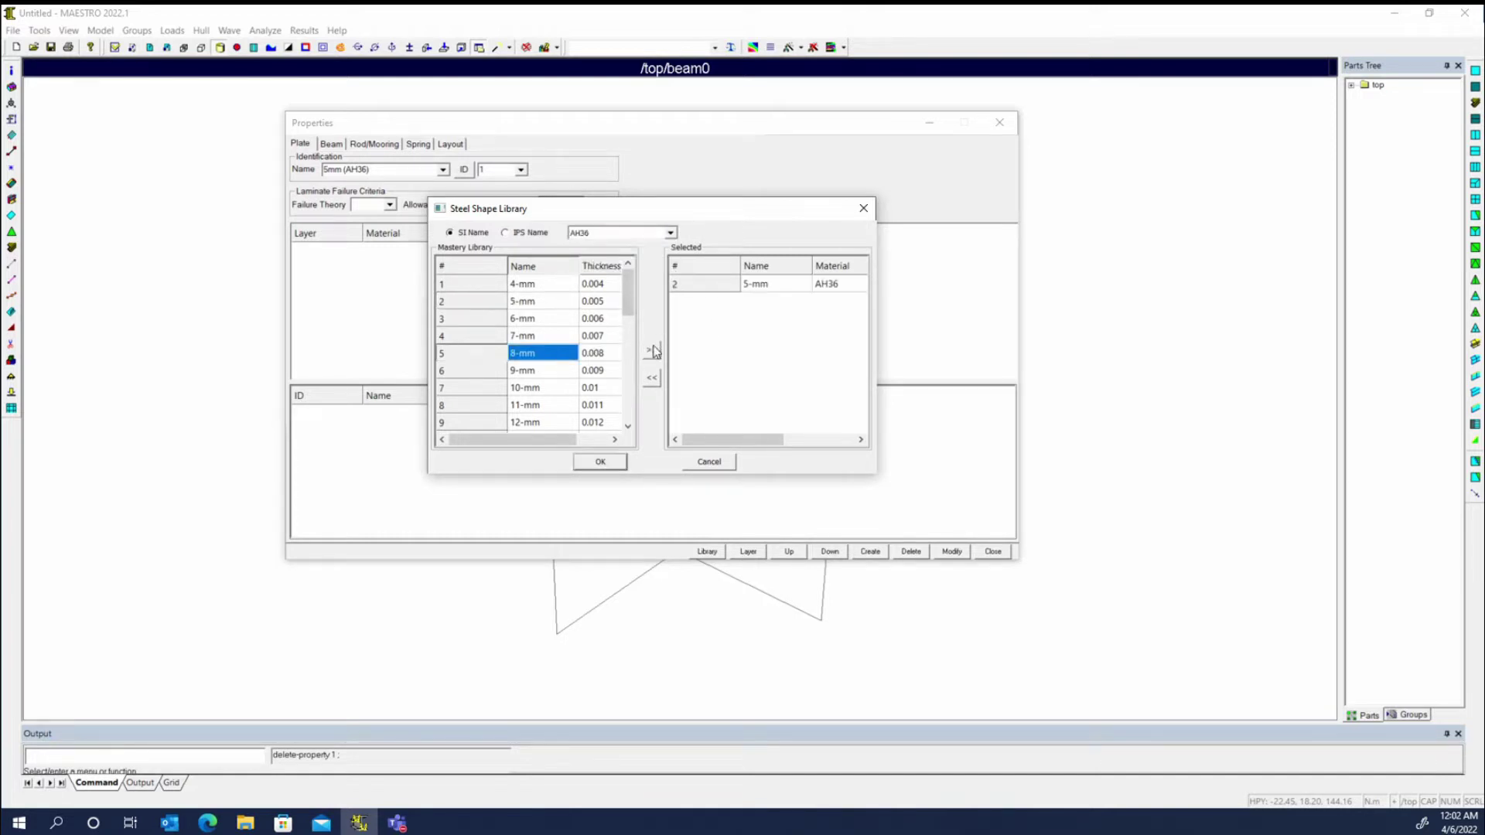
pyautogui.click(652, 350)
pyautogui.click(544, 424)
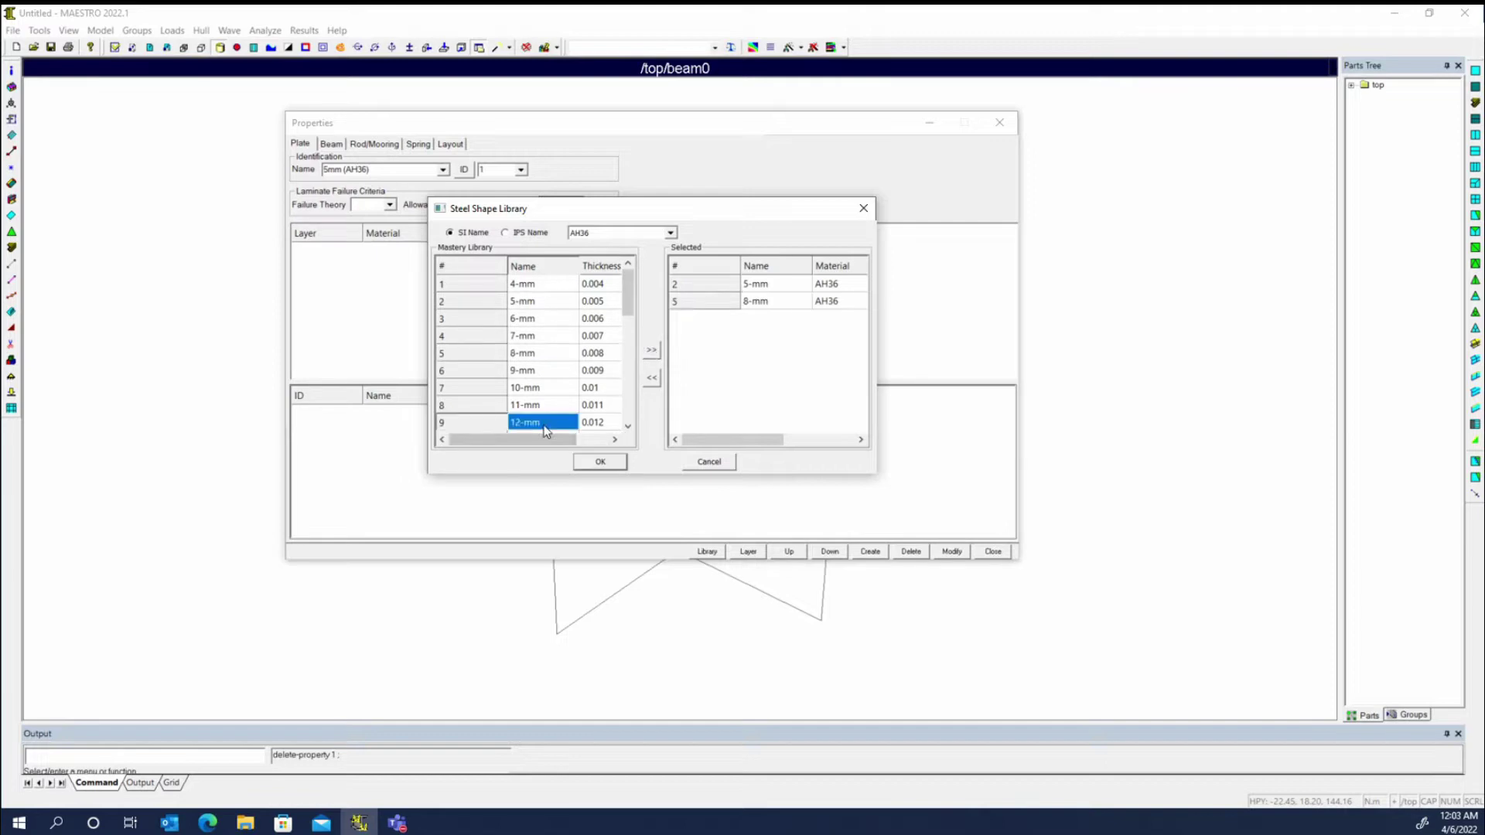
pyautogui.click(652, 350)
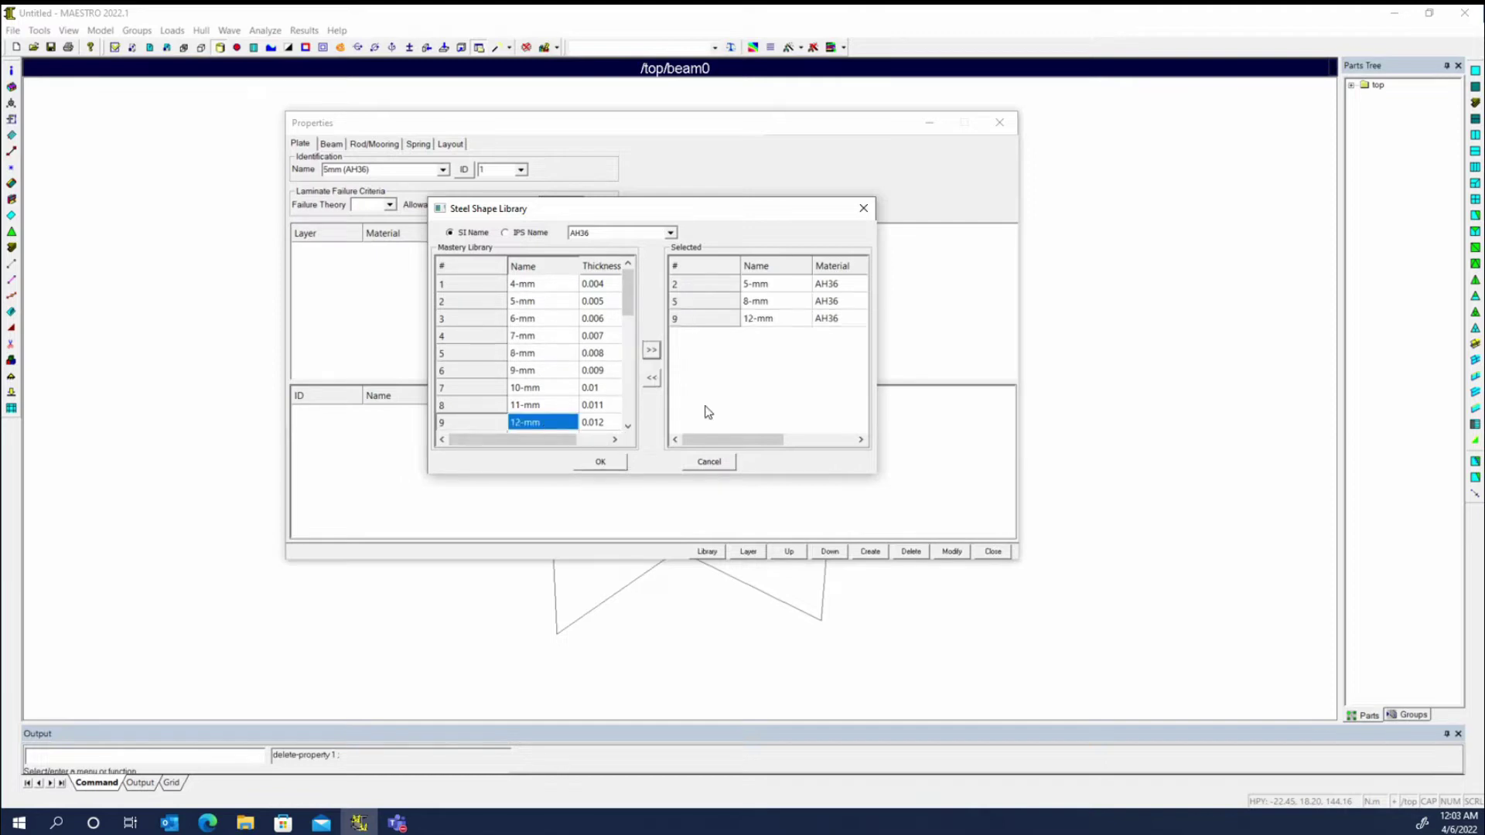
# Step: Add the 5-mm plate in HSLA-65 to the selection and import the selected library plates as plate properties
pyautogui.click(670, 232)
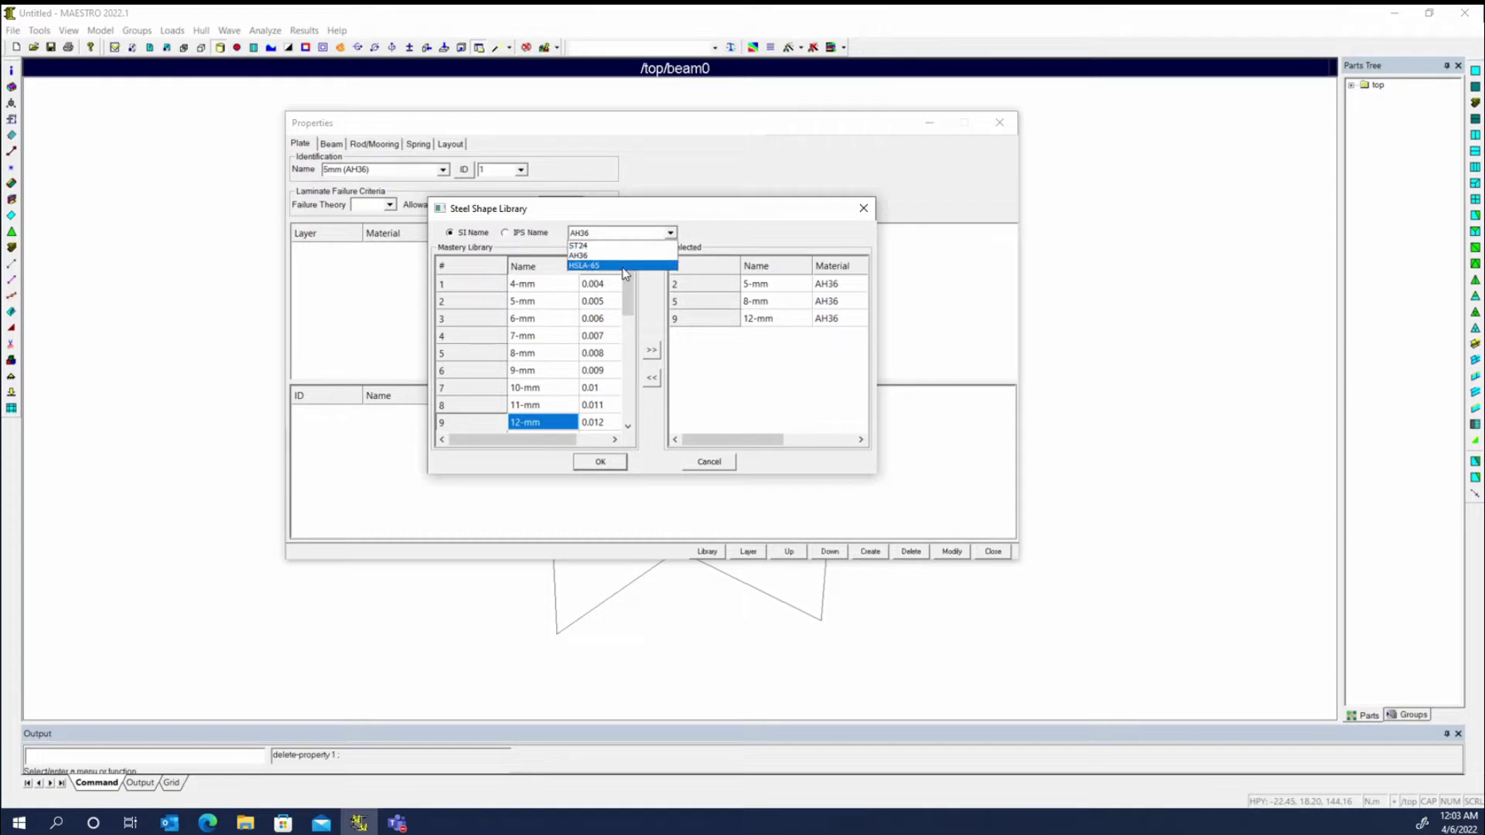
pyautogui.click(628, 265)
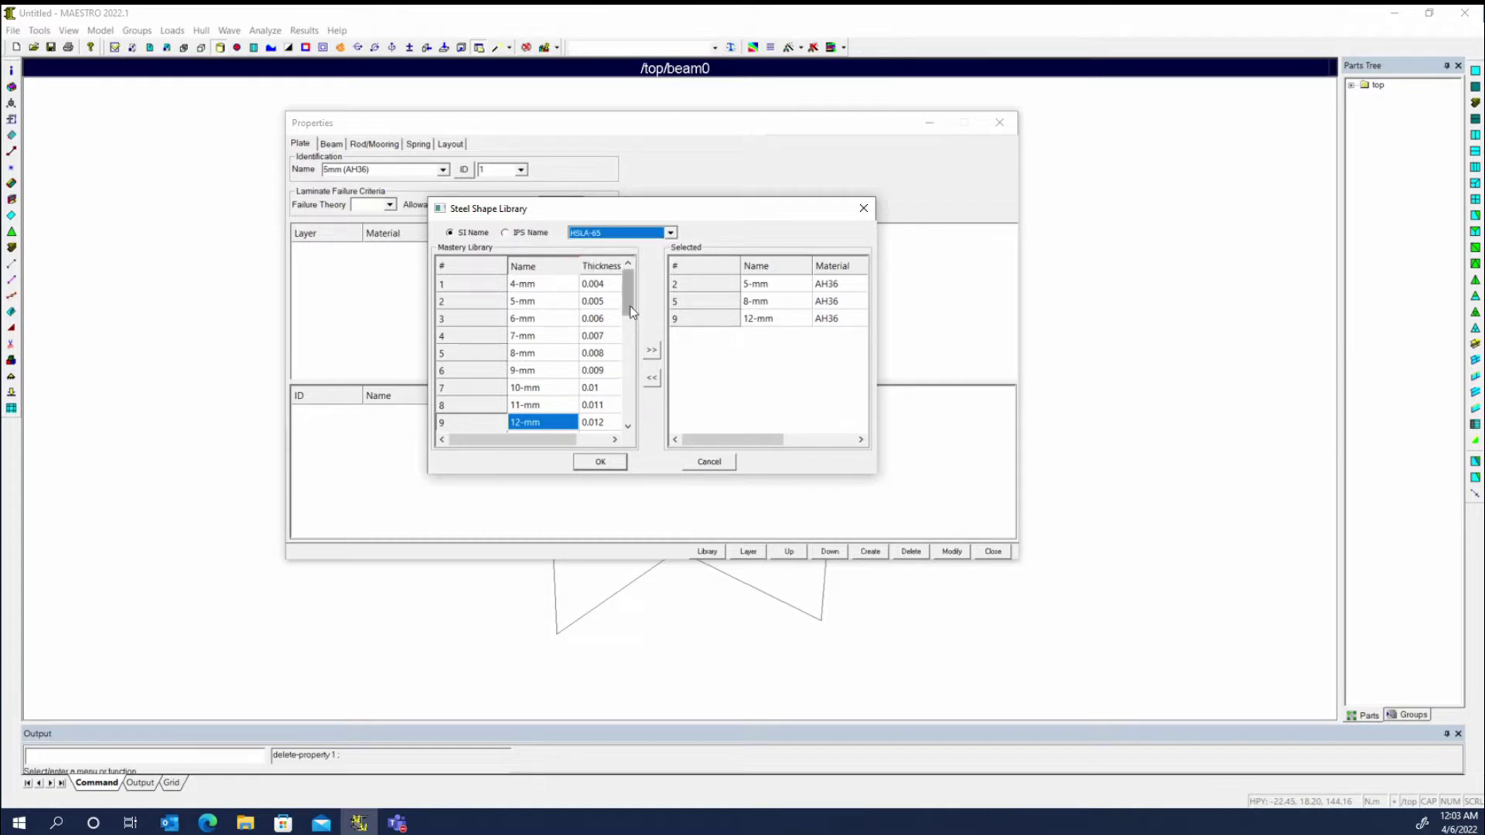
pyautogui.click(541, 301)
pyautogui.click(652, 351)
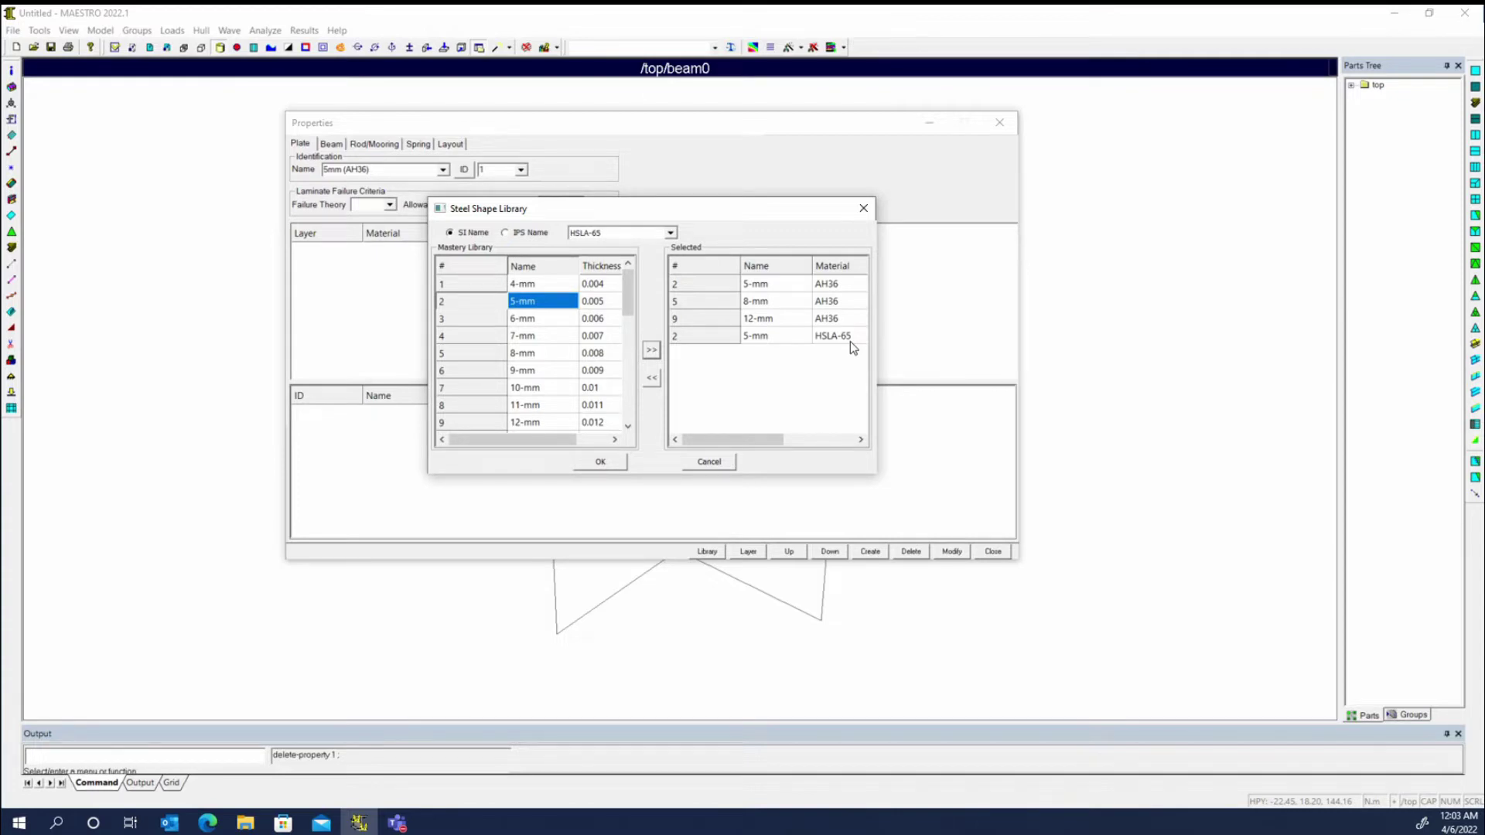
pyautogui.click(607, 465)
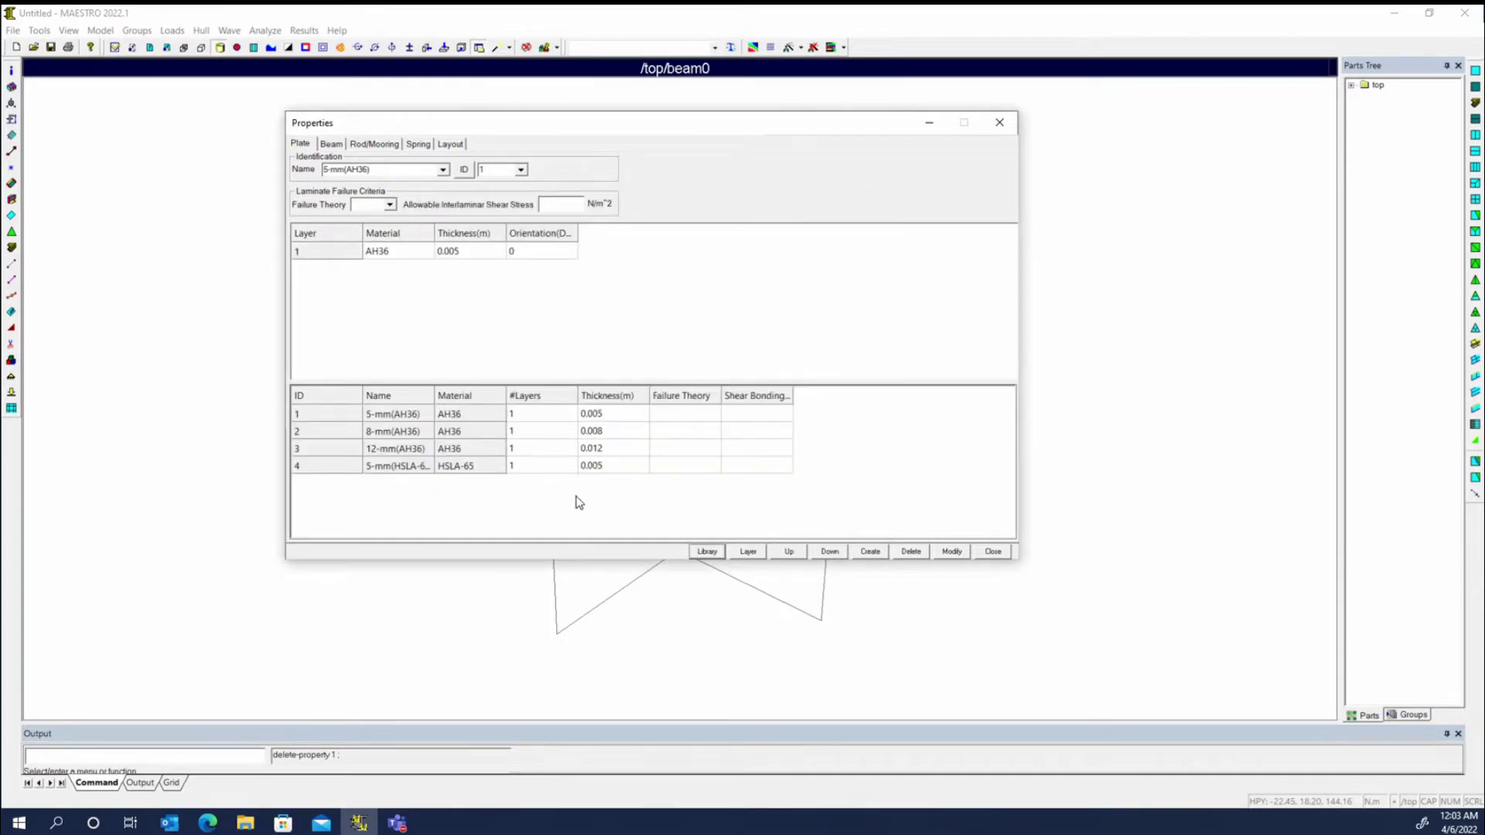
# Step: Recall the imported plate properties by ID and by name, including 12-mm(AH36) and 8-mm(AH36), to review their layer data
pyautogui.click(521, 169)
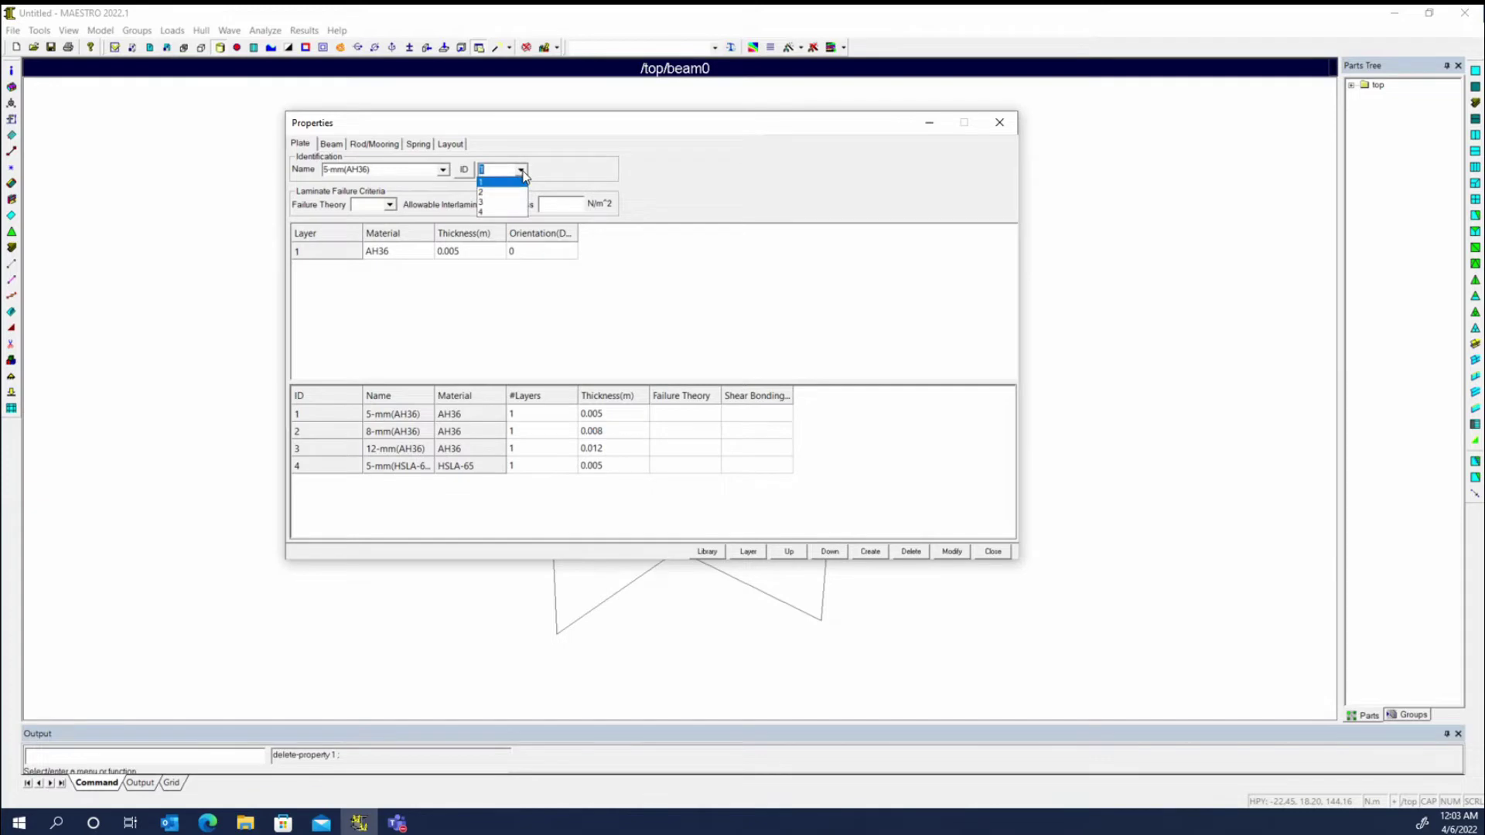
pyautogui.click(448, 170)
pyautogui.click(443, 170)
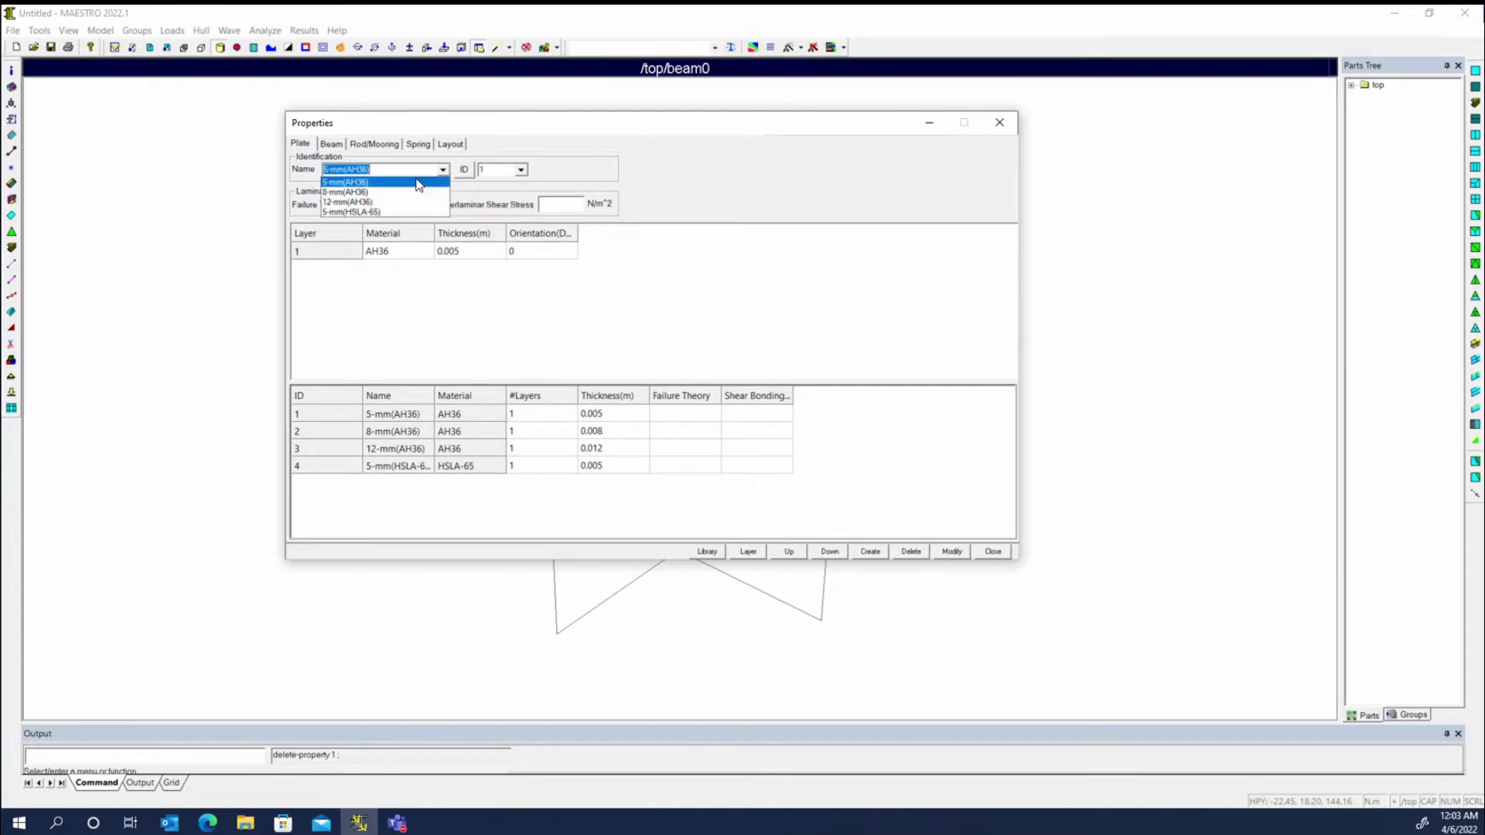
pyautogui.click(520, 173)
pyautogui.click(523, 172)
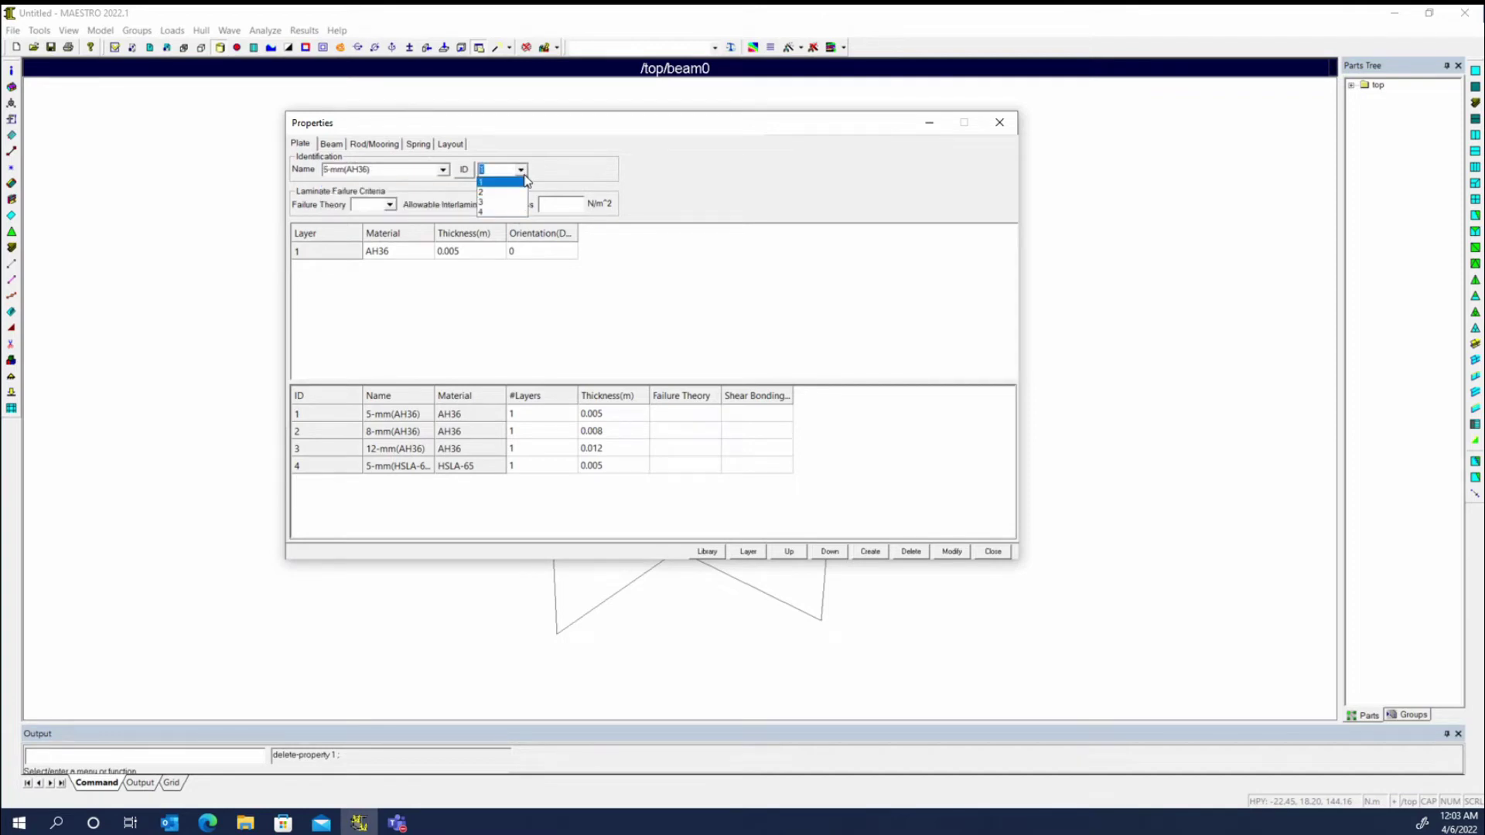
pyautogui.click(515, 202)
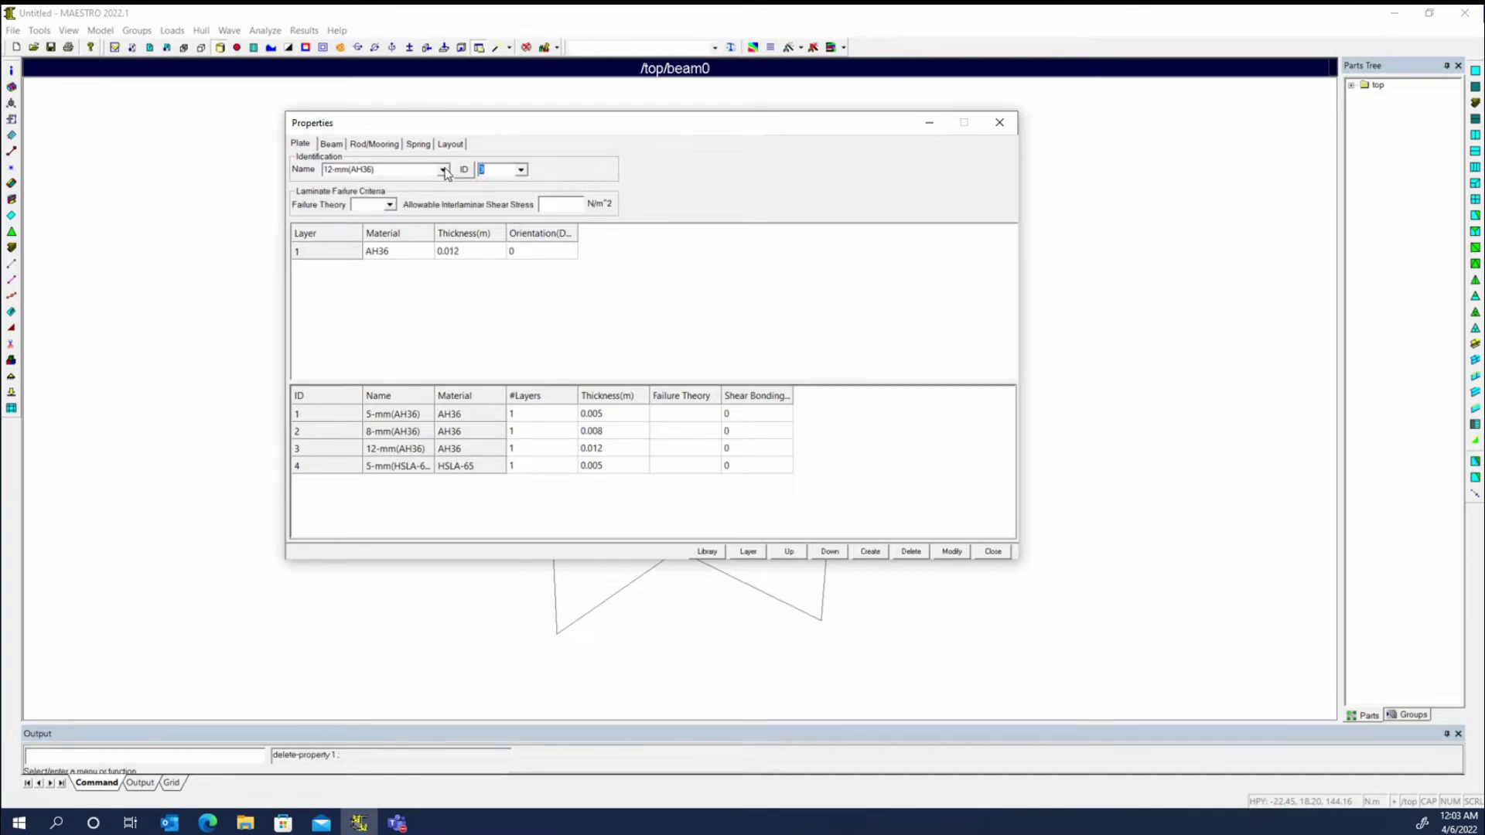
pyautogui.click(446, 173)
pyautogui.click(435, 190)
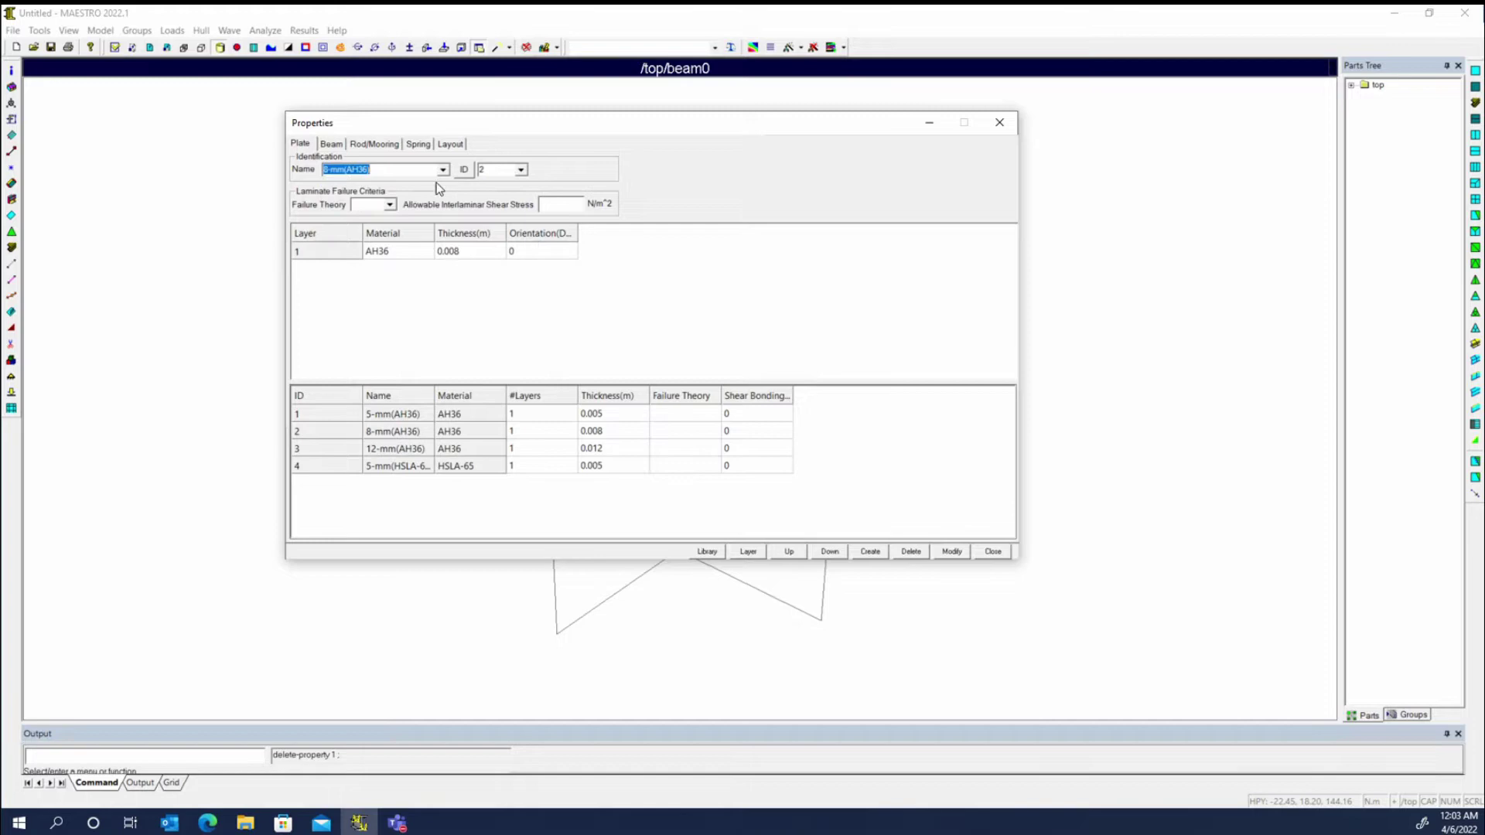
pyautogui.click(522, 172)
pyautogui.click(521, 190)
# Step: Try editing the layer thickness of the 5-mm(HSLA-65) plate property without saving the modification
pyautogui.click(325, 469)
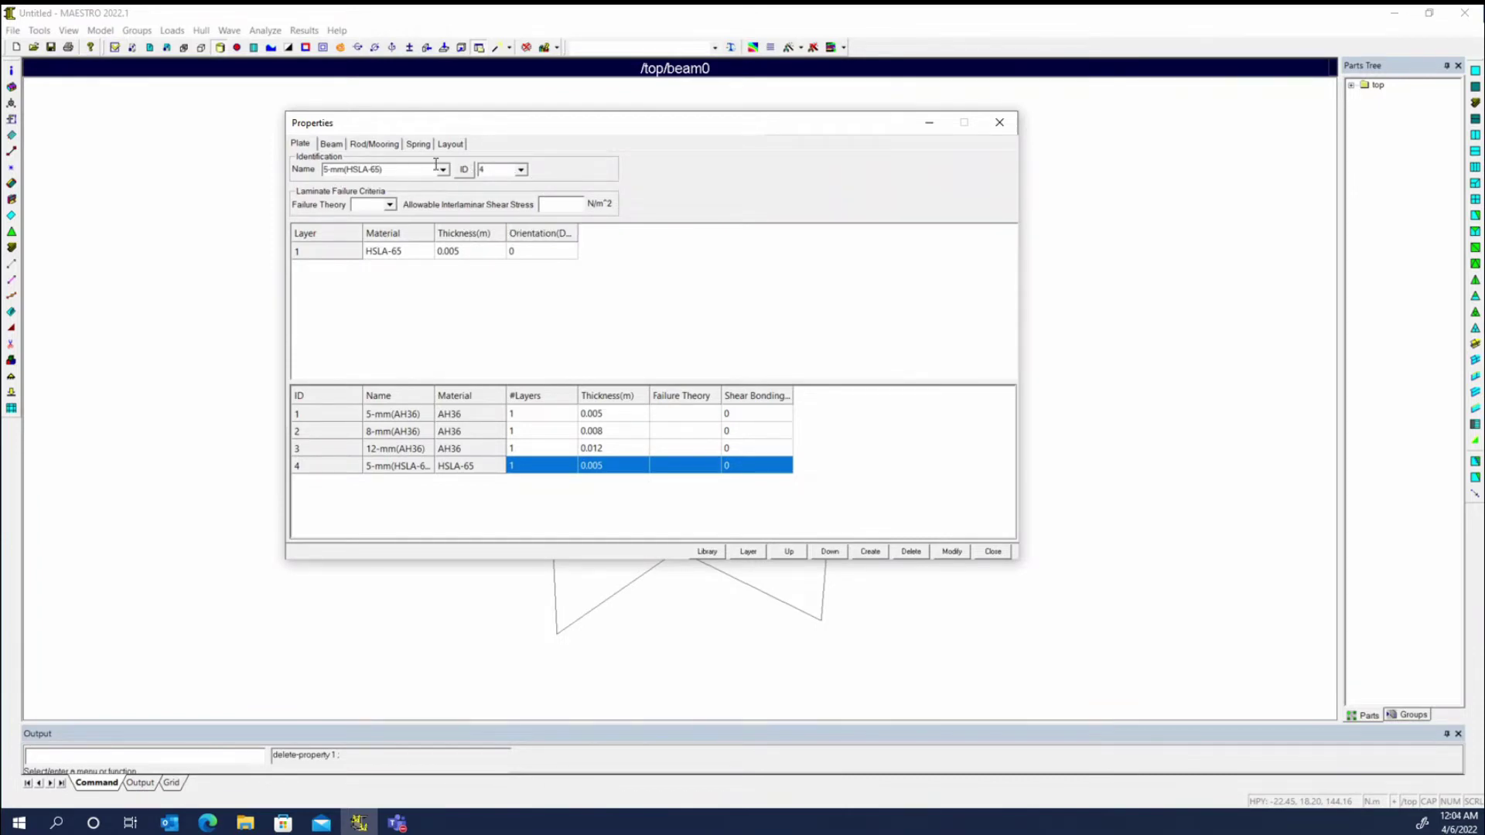
pyautogui.click(468, 258)
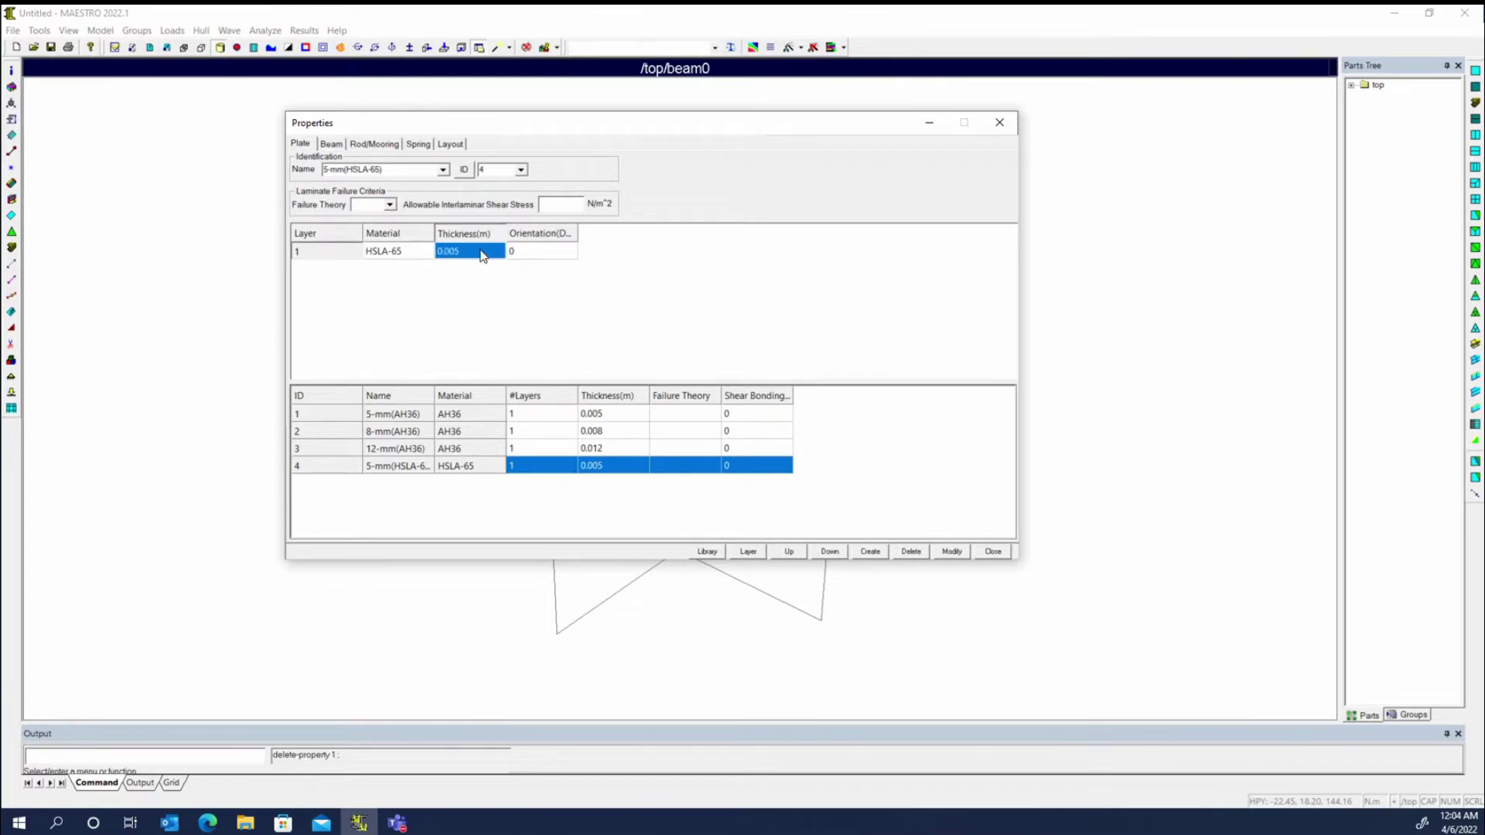
pyautogui.click(482, 256)
pyautogui.write('5')
pyautogui.press('BackSpace')
pyautogui.click(639, 266)
pyautogui.click(469, 252)
pyautogui.write('6')
pyautogui.press('Return')
# Step: Recall the 8-mm(AH36) plate property and then the 5-mm(AH36) one to examine their layer data
pyautogui.click(442, 169)
pyautogui.click(426, 191)
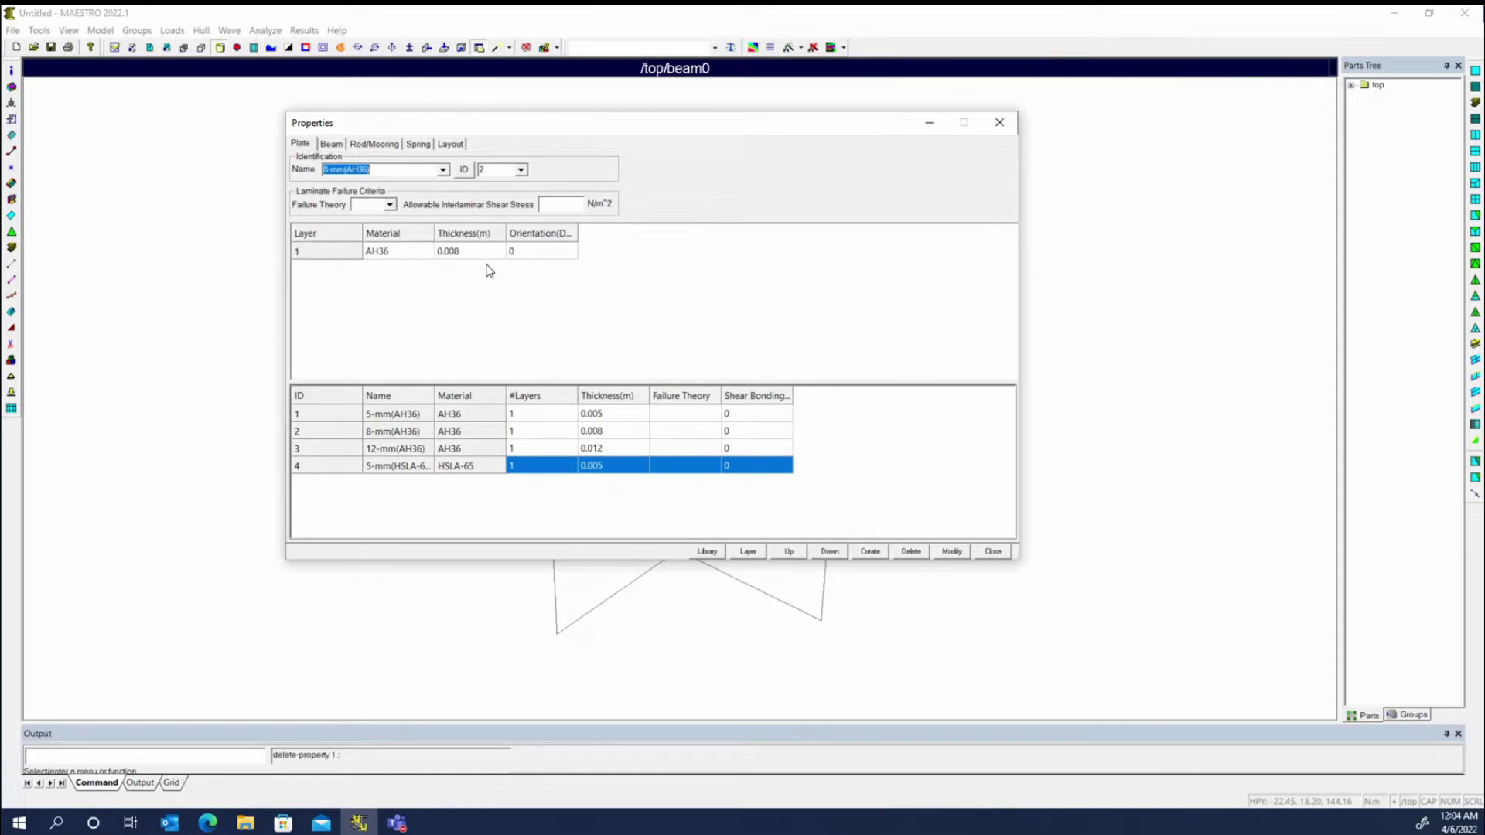
pyautogui.click(444, 170)
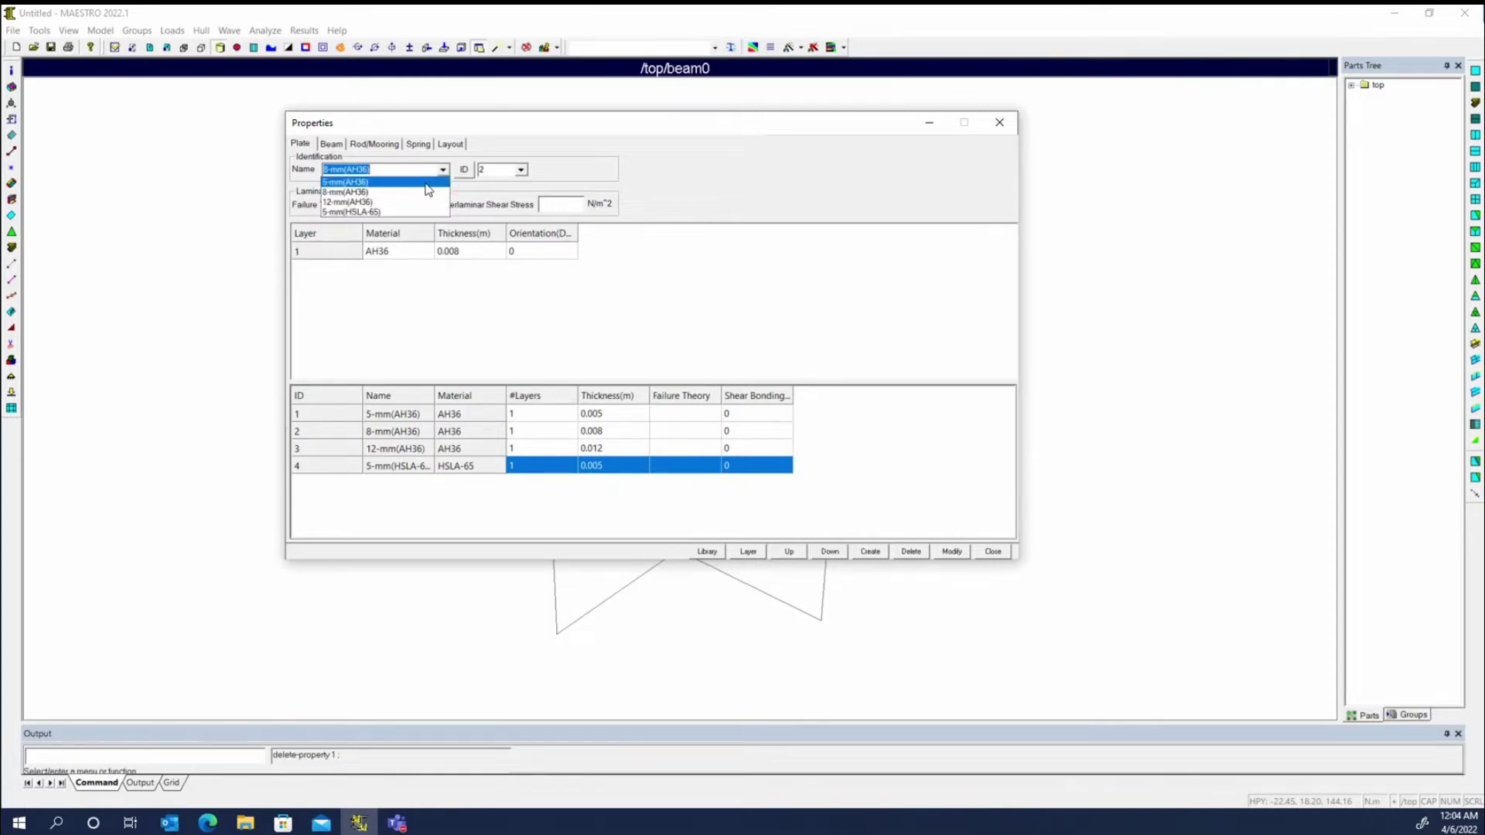
pyautogui.click(425, 183)
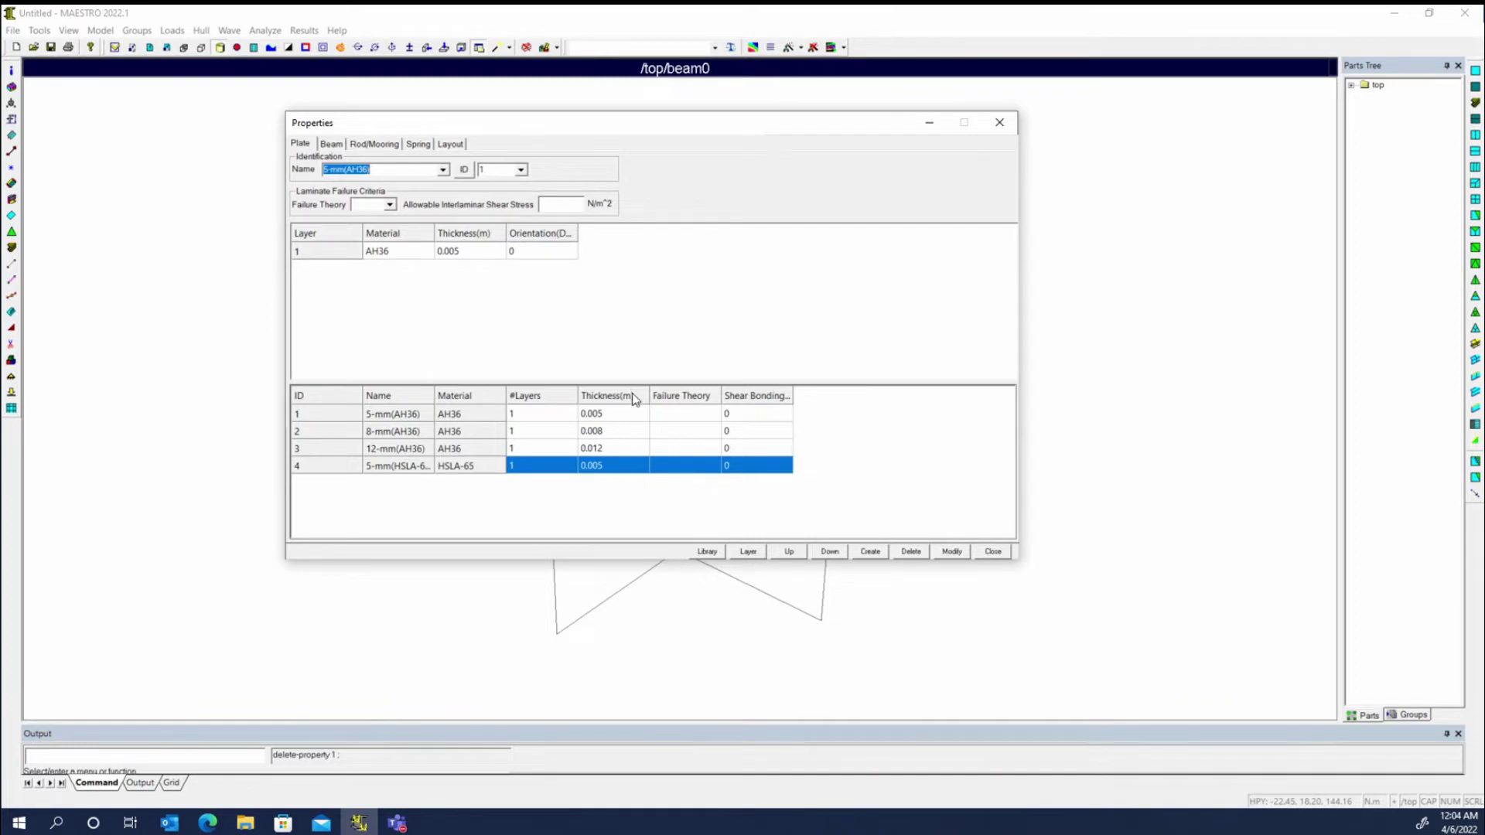
# Step: Create a new plate property named 8m(HSLA-65) by copying the existing 8-mm(AH36) property
pyautogui.click(465, 170)
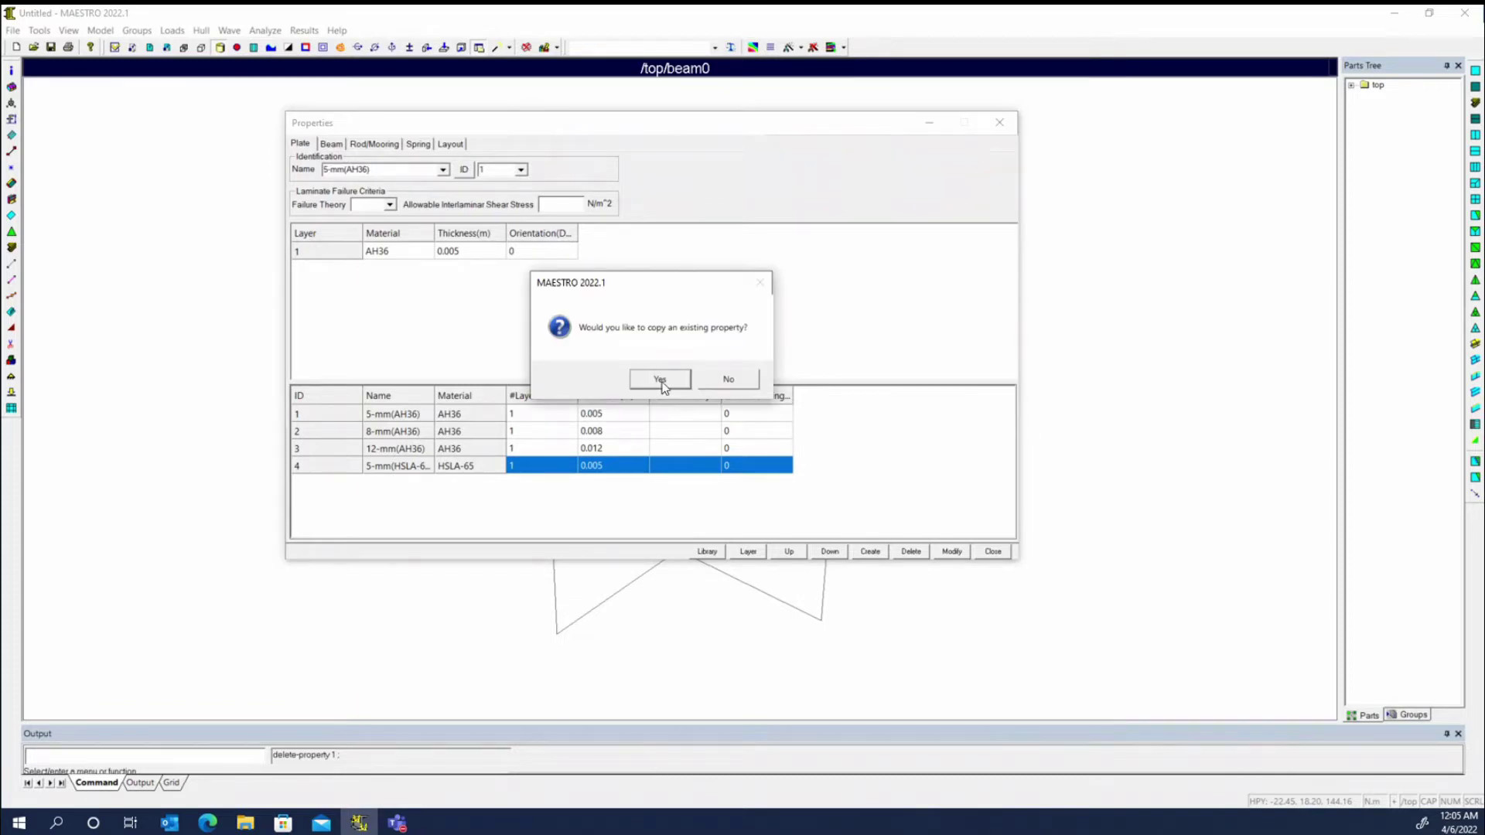
pyautogui.click(660, 379)
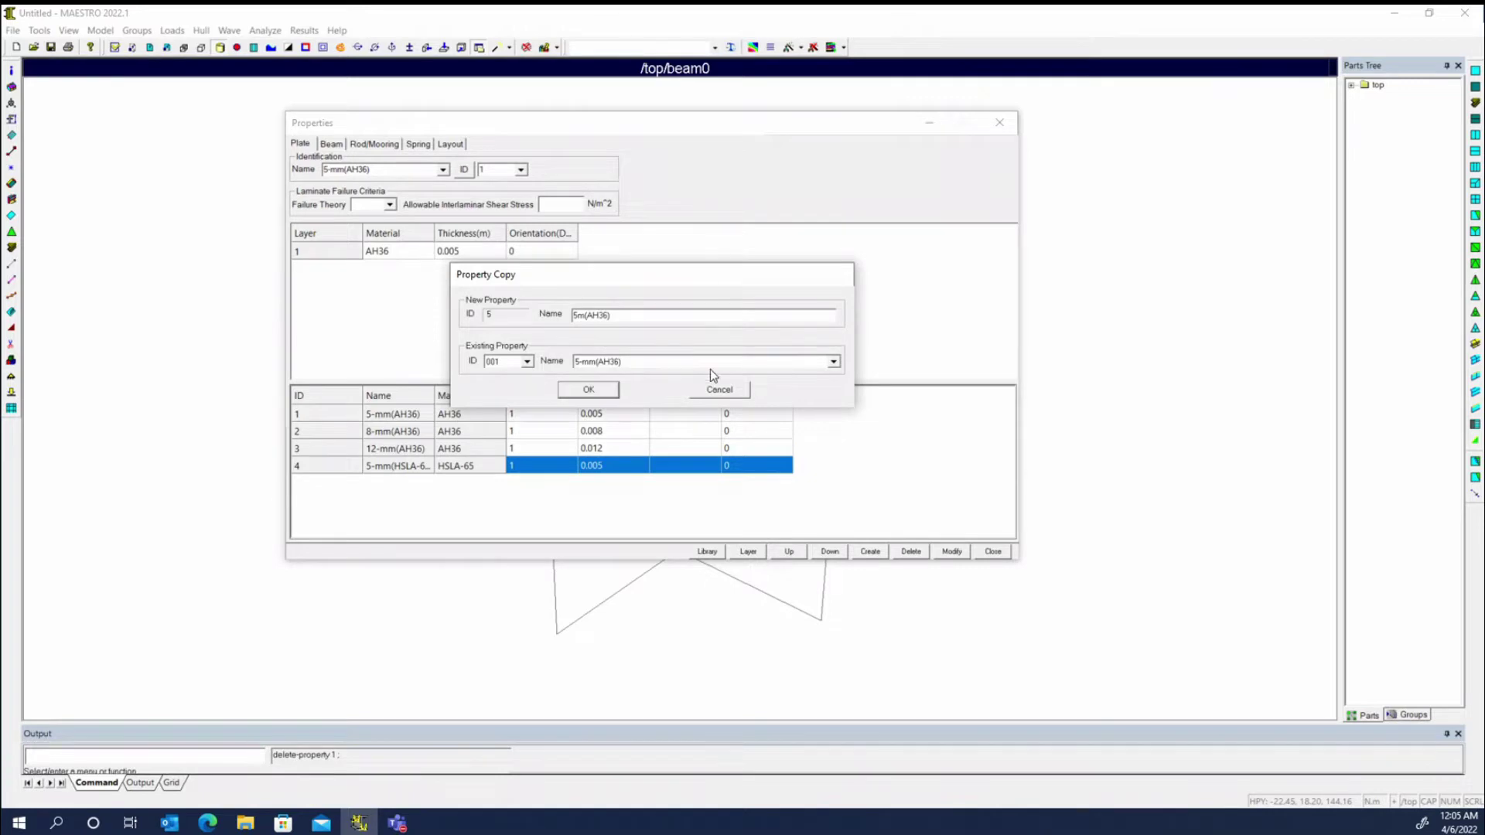
pyautogui.click(617, 362)
pyautogui.click(792, 384)
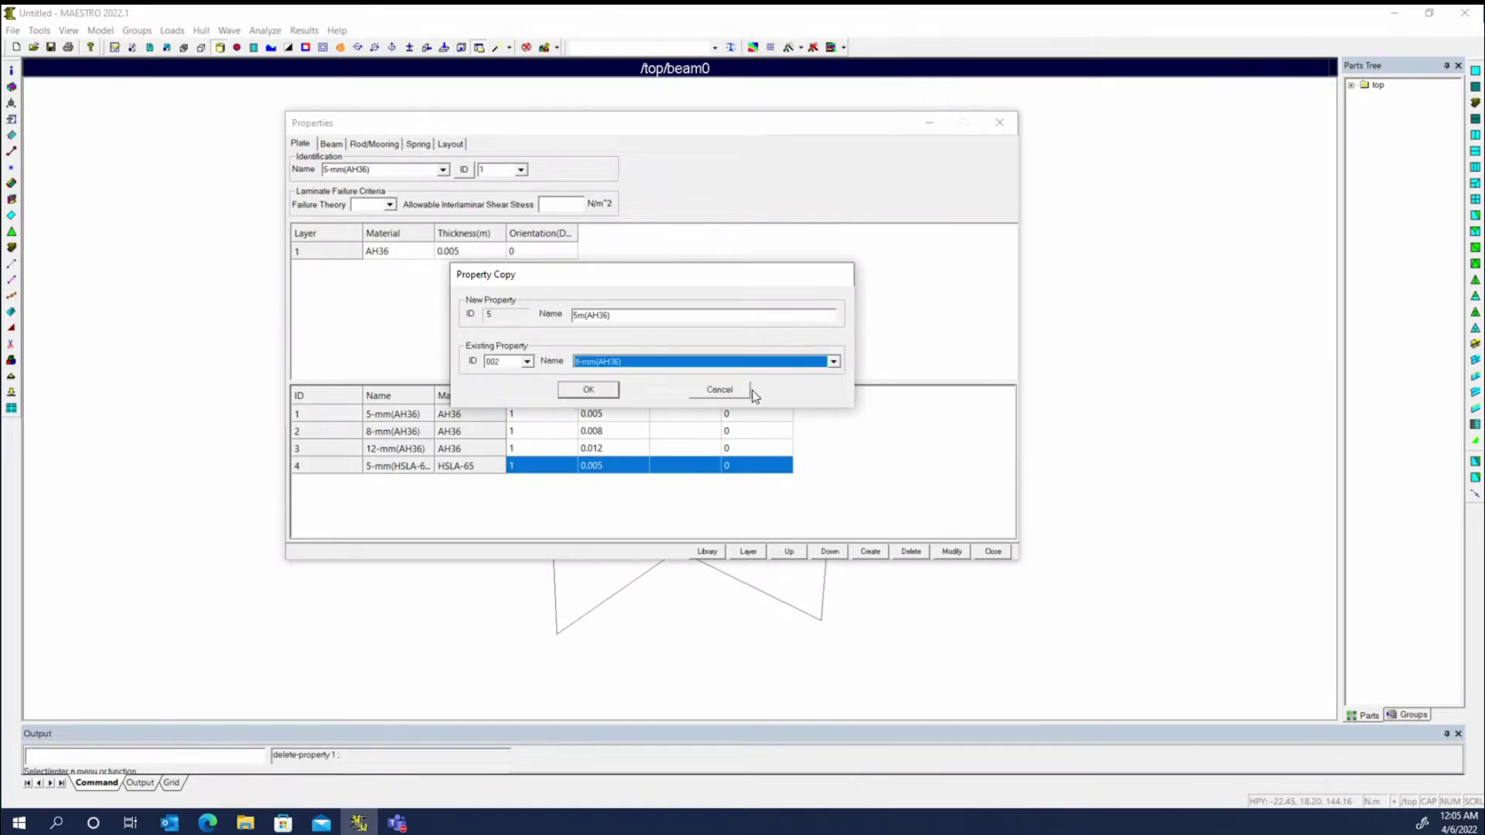
pyautogui.click(622, 316)
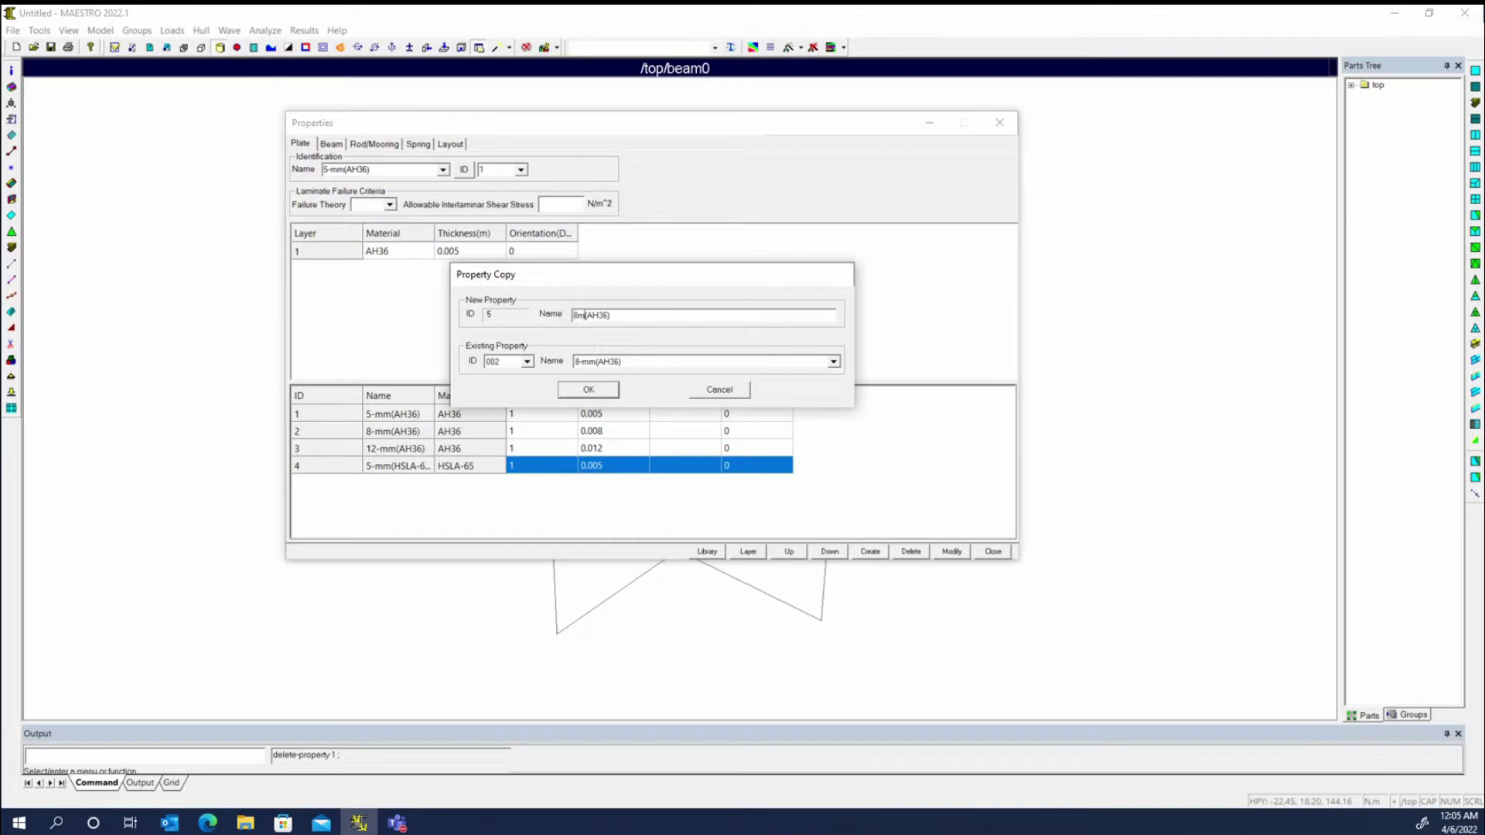
pyautogui.moveTo(586, 315); pyautogui.dragTo(610, 316)
pyautogui.write('HSLA-65')
pyautogui.click(589, 391)
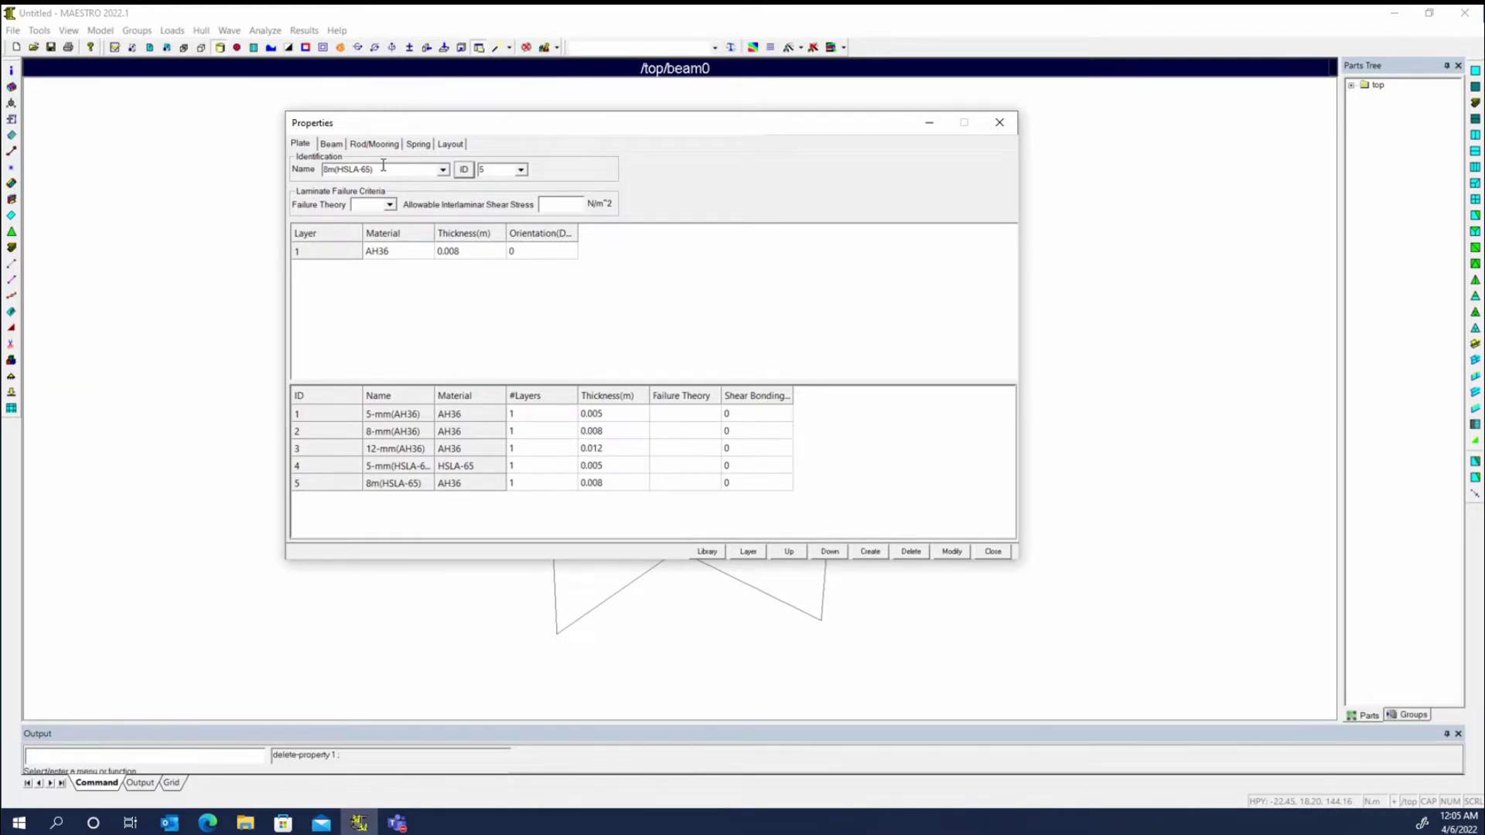
# Step: Set the layer material of the 8m(HSLA-65) plate property to HSLA-65 and save the modification
pyautogui.click(398, 259)
pyautogui.click(426, 251)
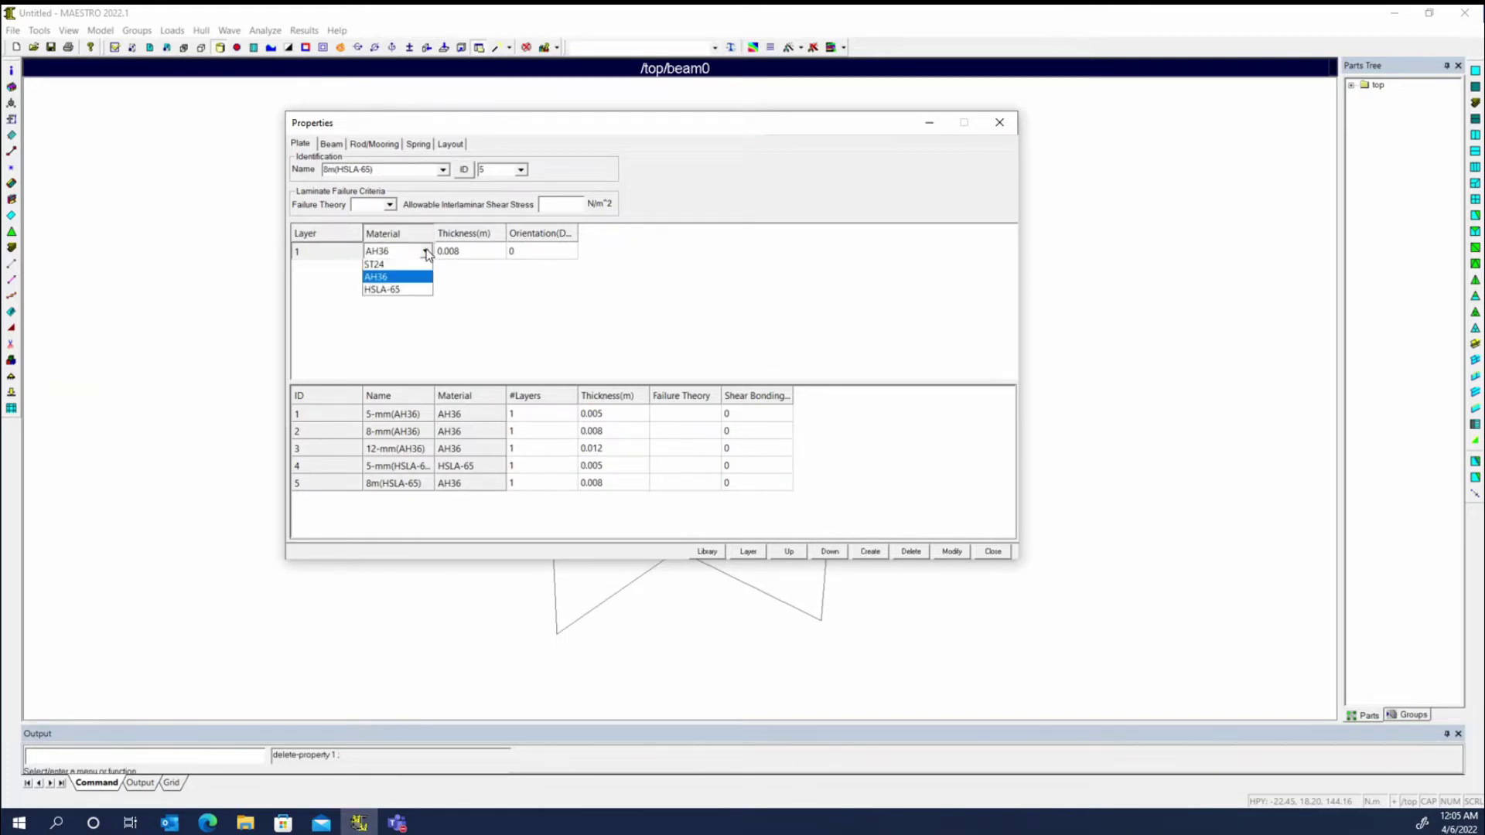
pyautogui.click(398, 291)
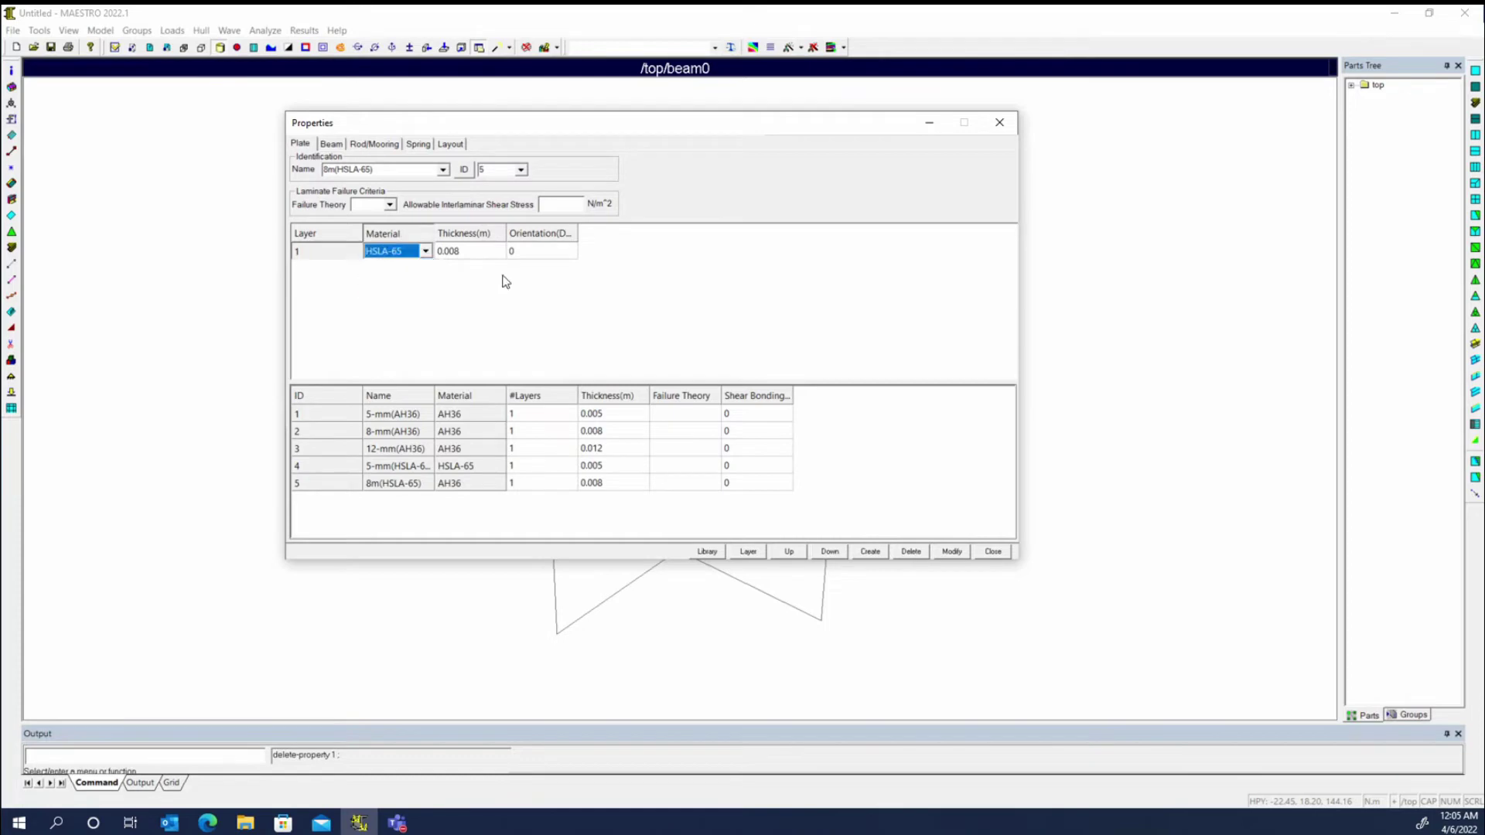
pyautogui.click(952, 552)
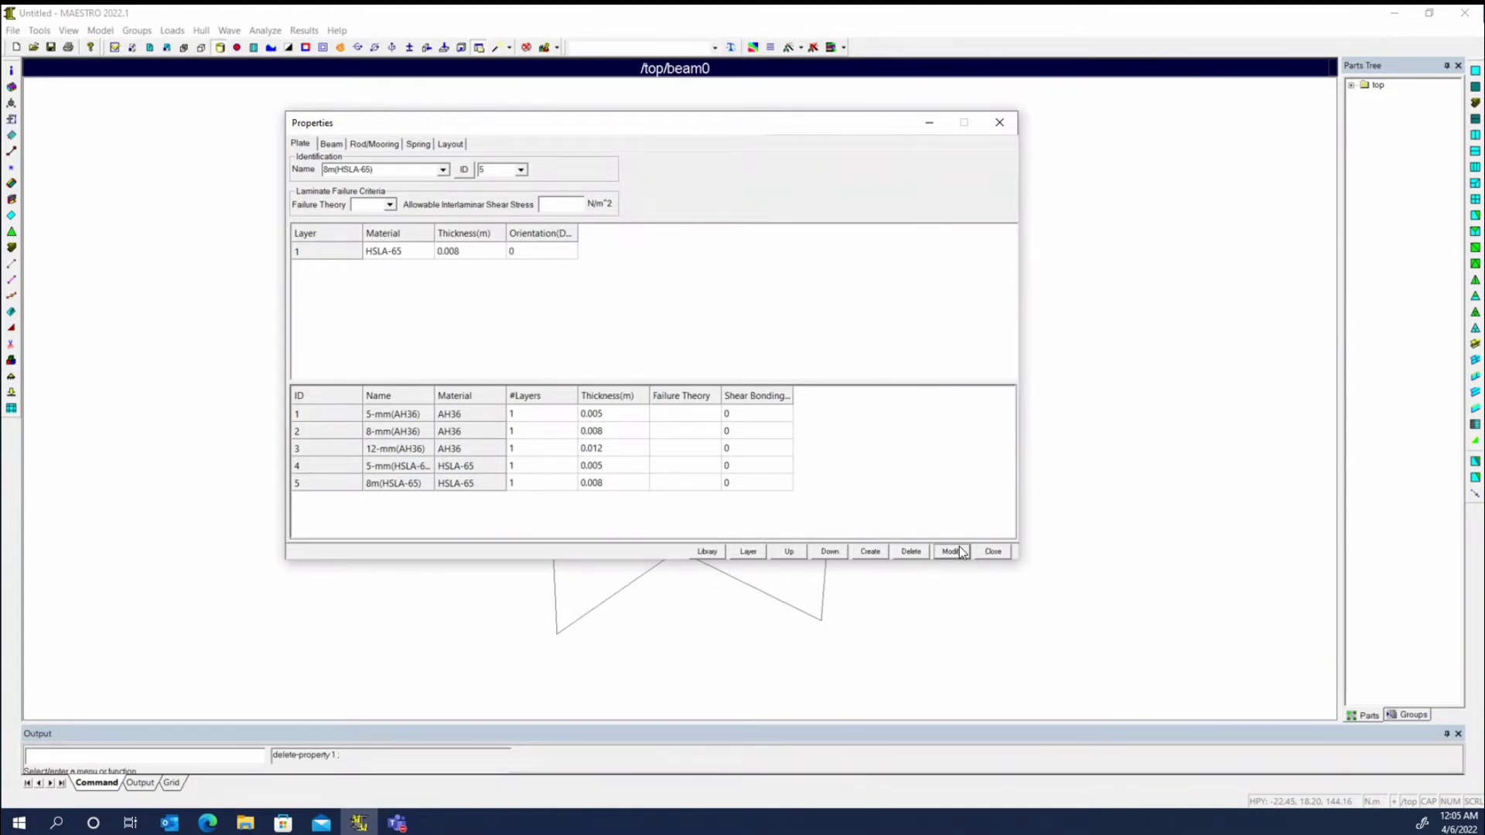
# Step: Open the beam properties and examine the available section types, scantling fields and identification settings
pyautogui.click(340, 145)
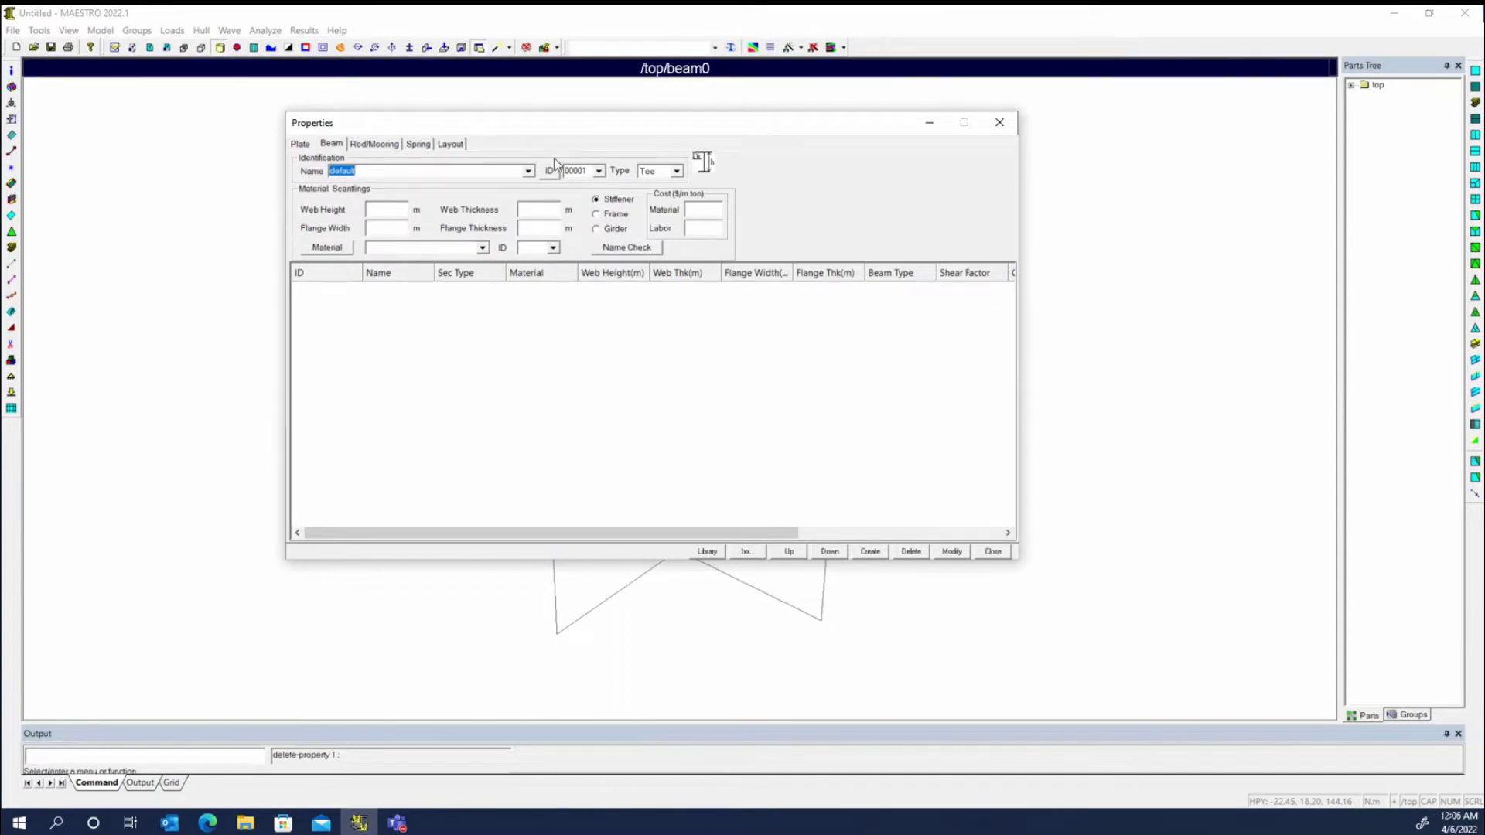
pyautogui.click(678, 171)
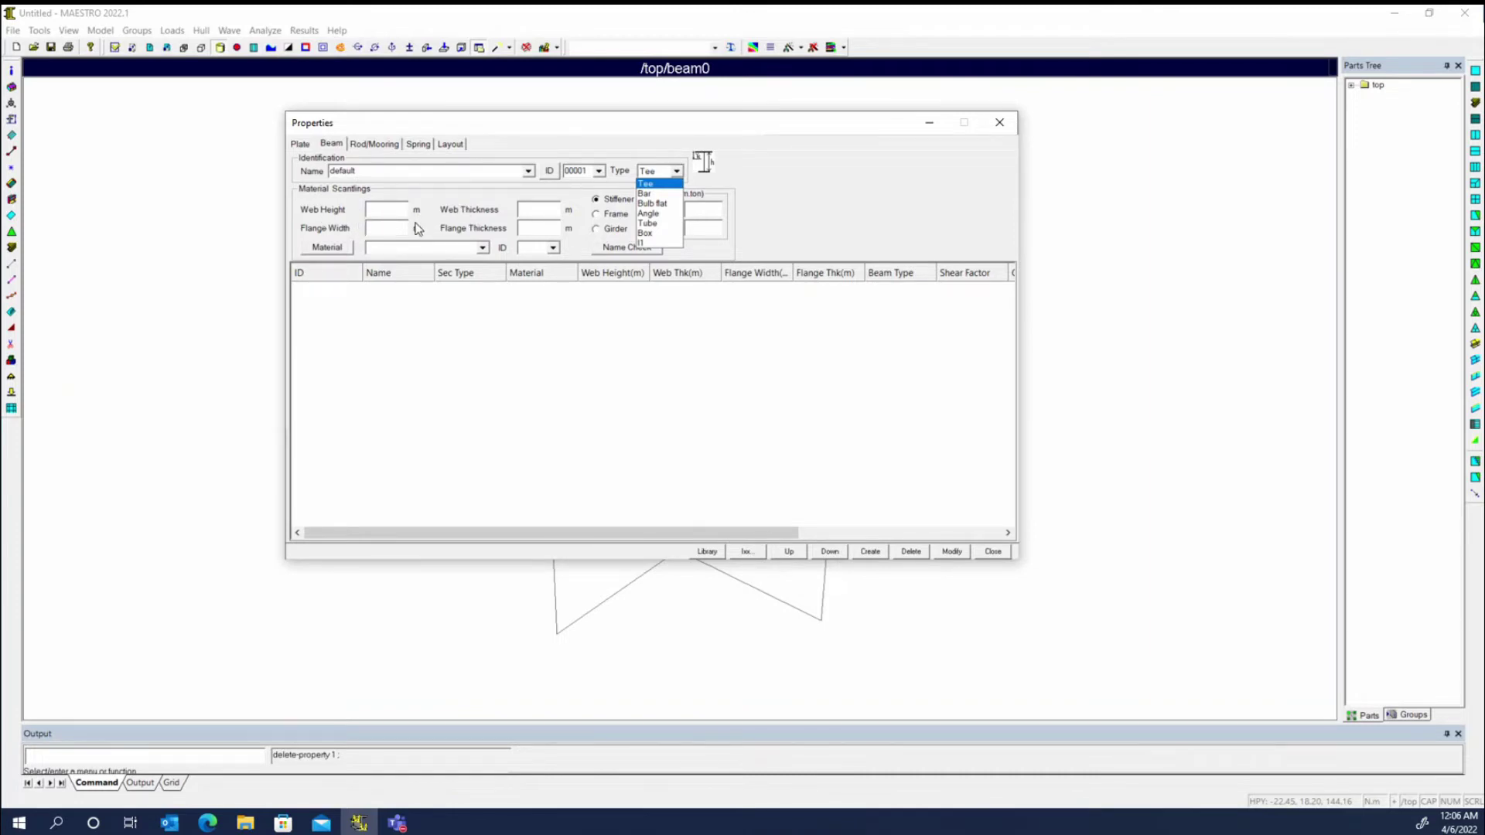
pyautogui.click(475, 211)
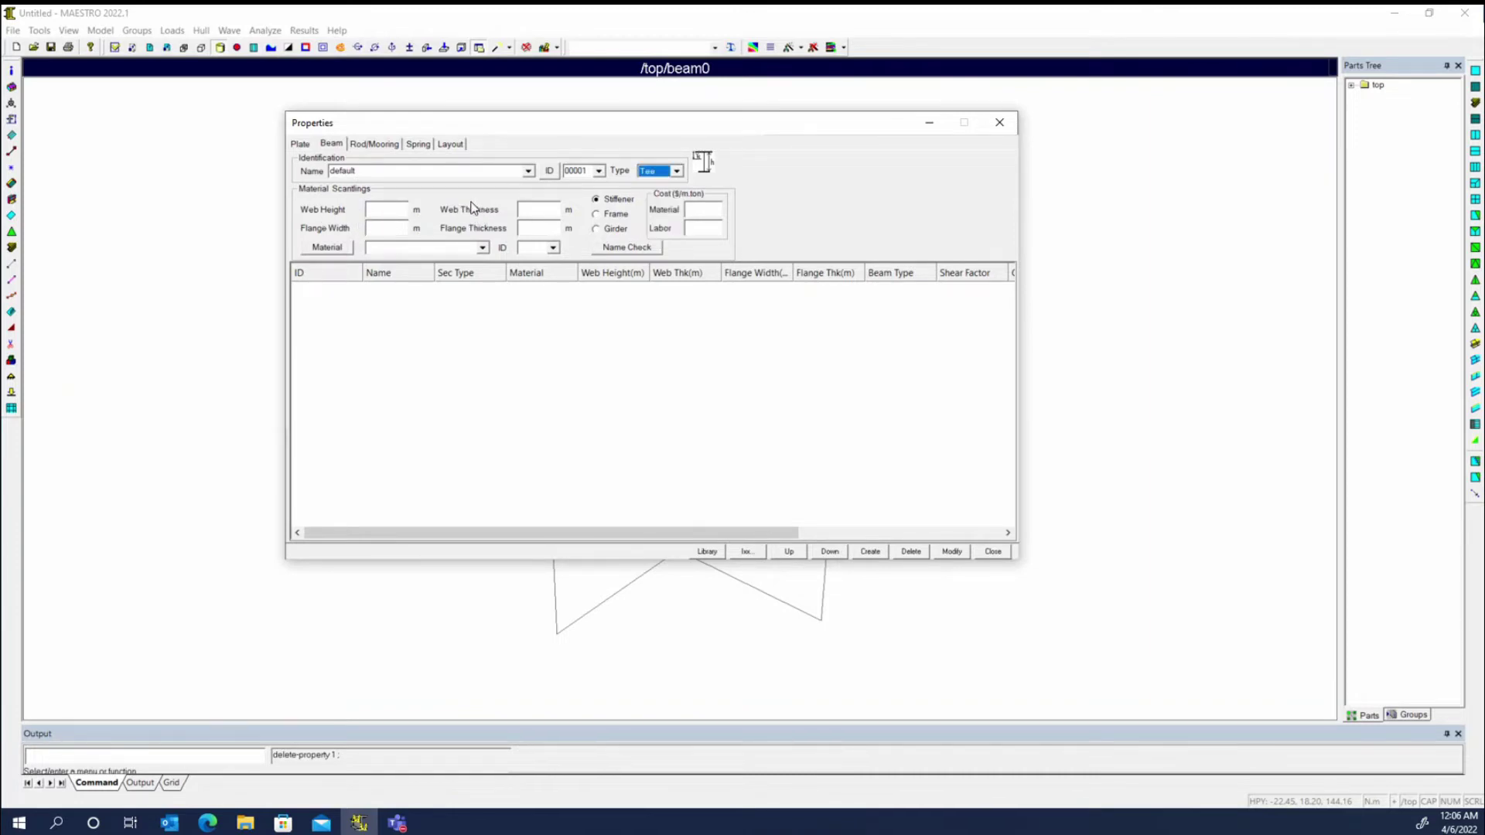
pyautogui.click(380, 208)
pyautogui.click(590, 168)
pyautogui.click(500, 171)
# Step: Start a new Tee beam property with a new ID, without copying an existing property
pyautogui.click(598, 171)
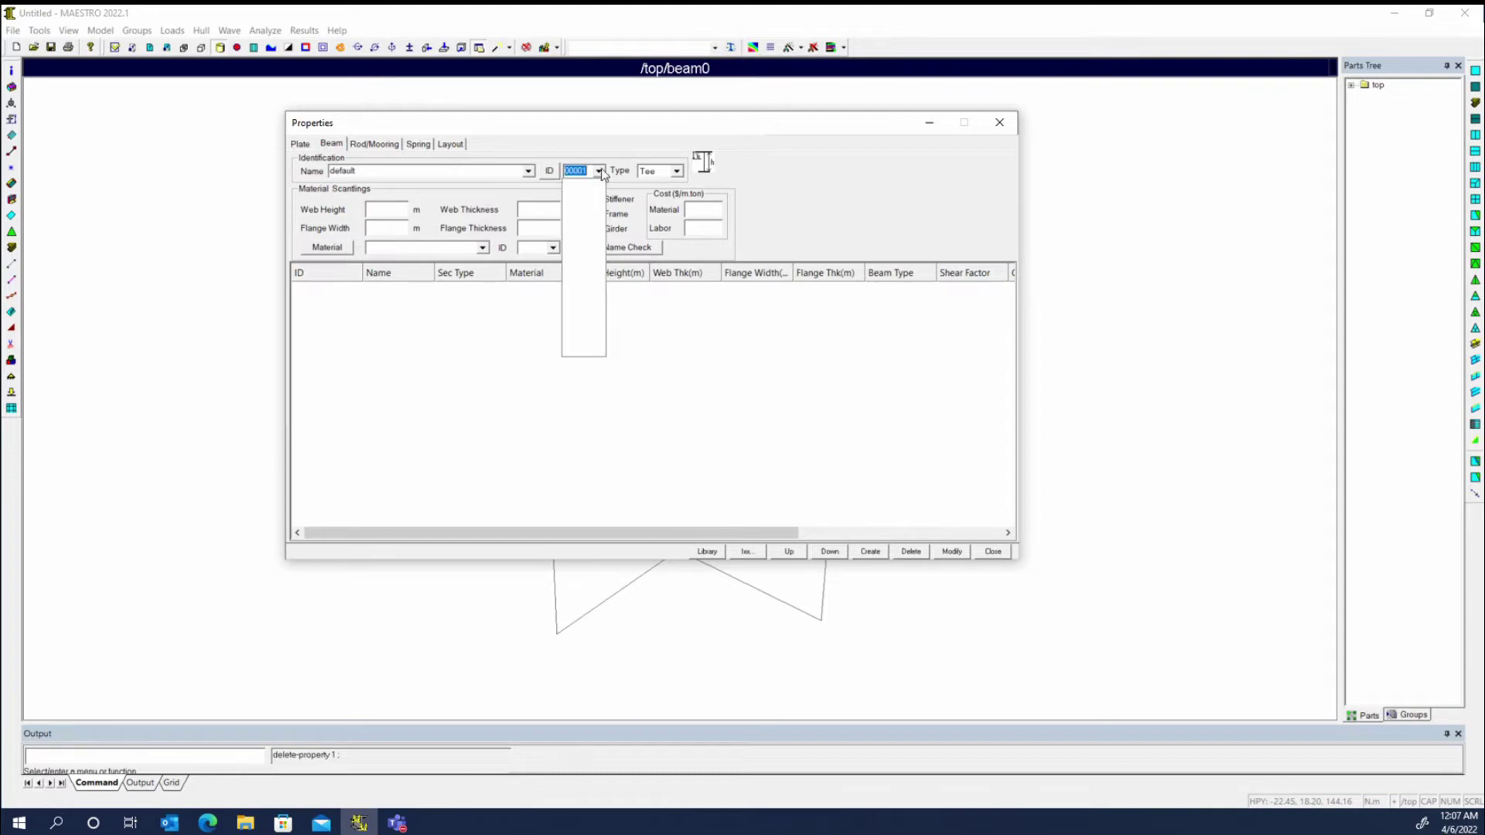
pyautogui.click(574, 143)
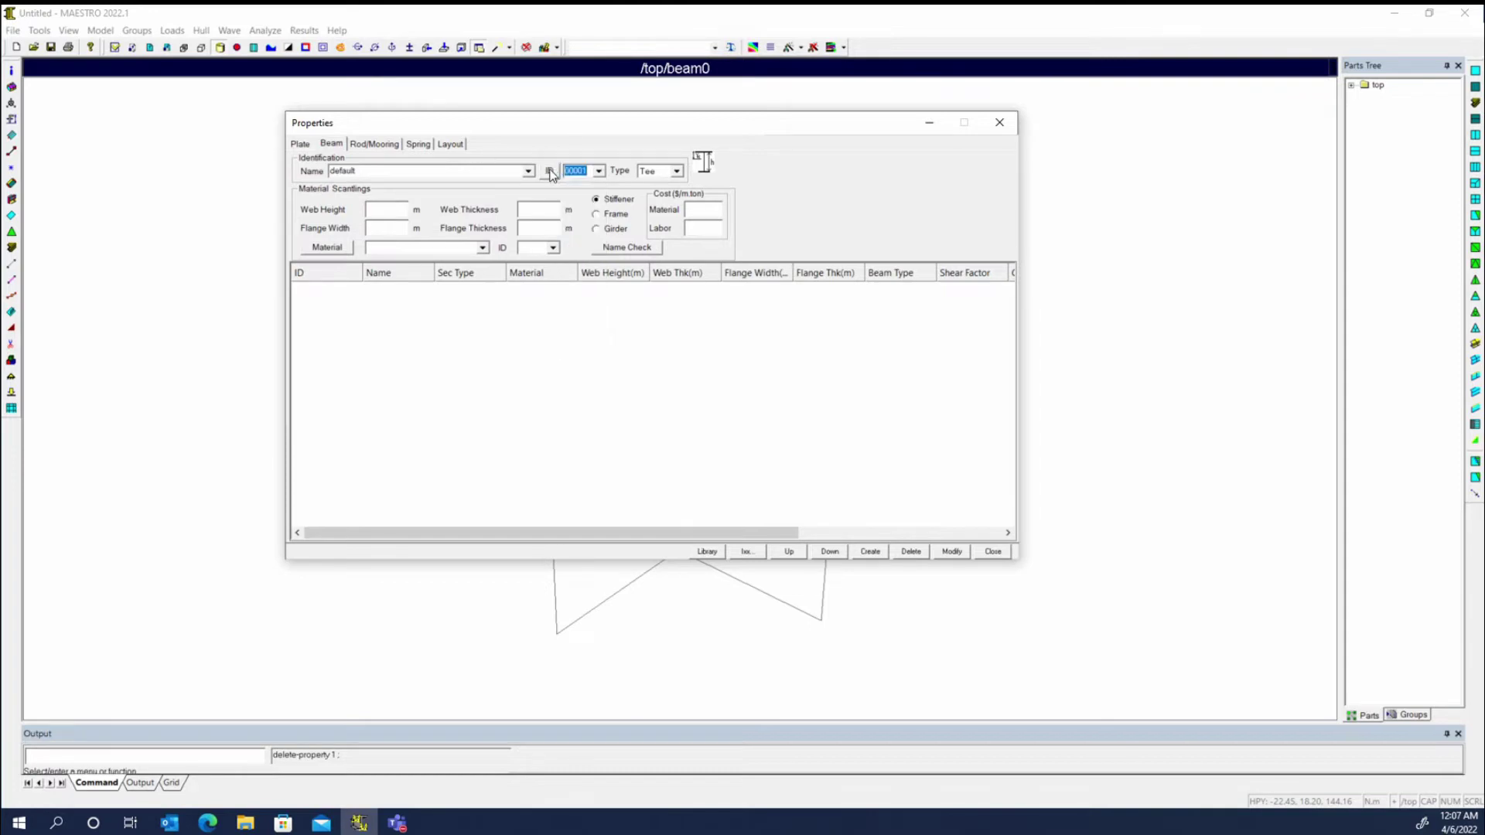
pyautogui.click(552, 171)
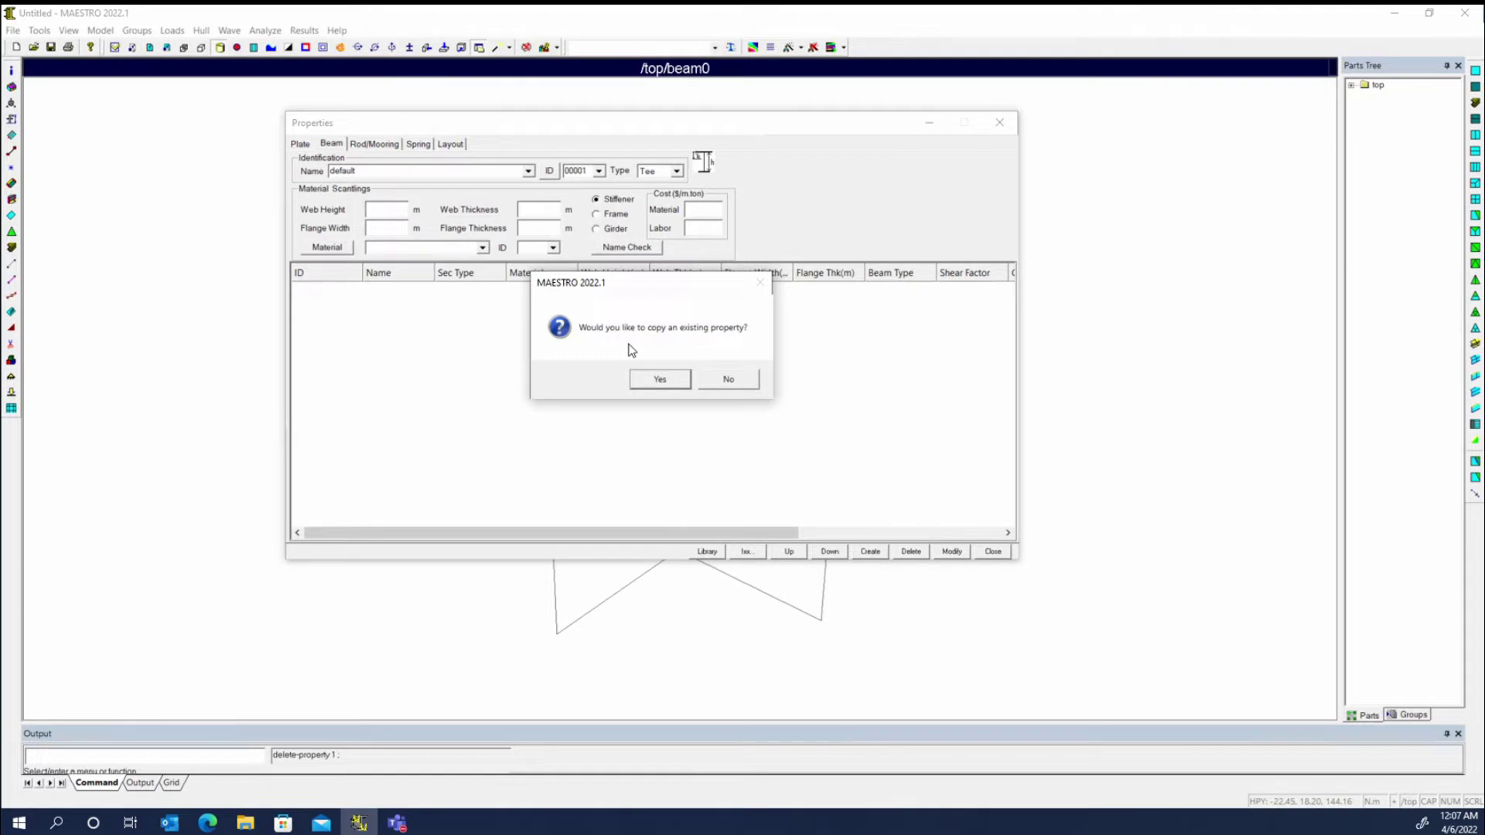
pyautogui.click(739, 379)
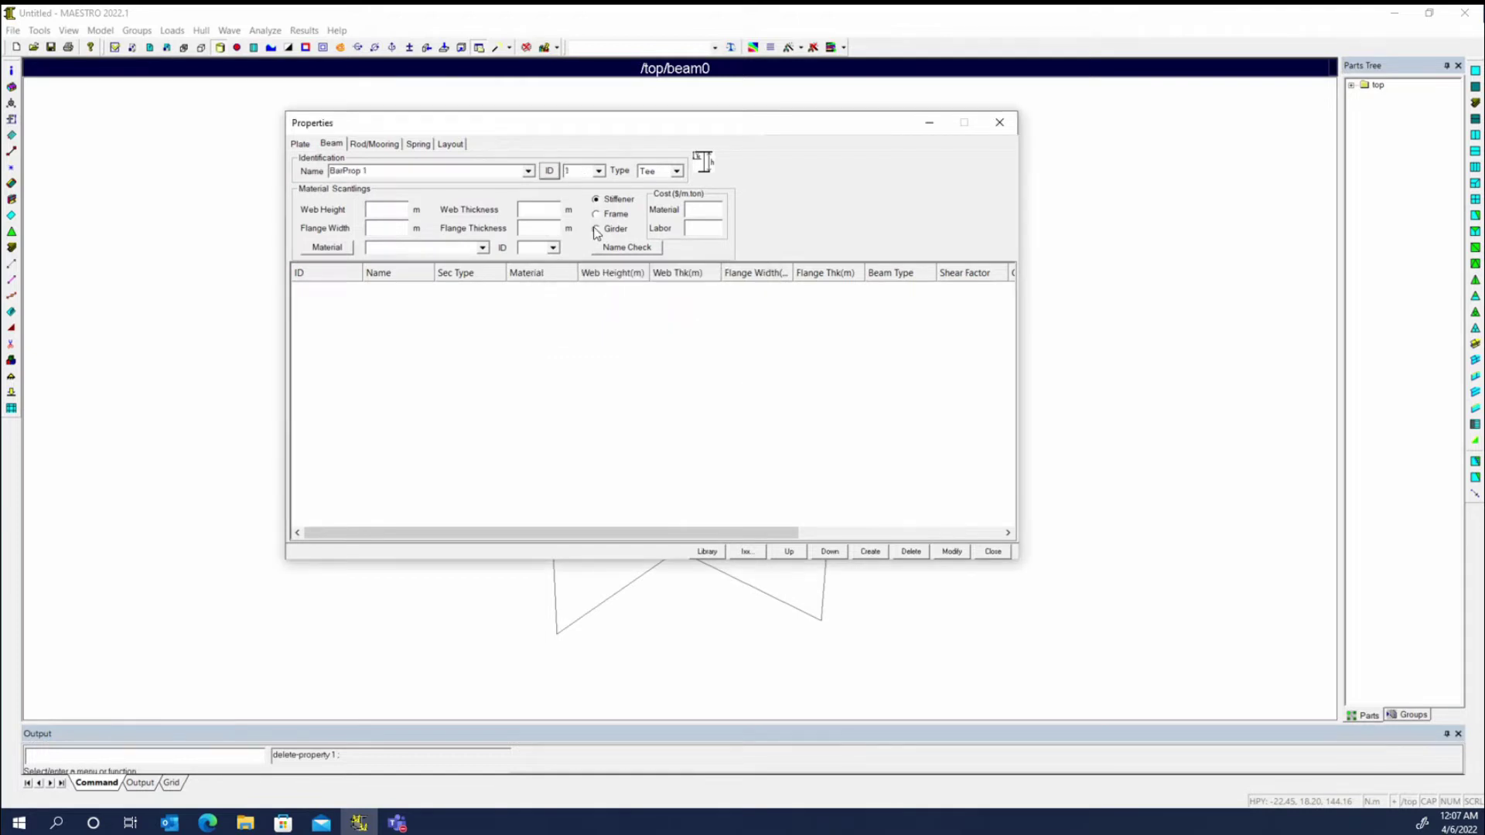
# Step: Load the steel shape library from aisc-shapes-database-v15.0.csv for the beam properties and enlarge the library dialog
pyautogui.click(710, 551)
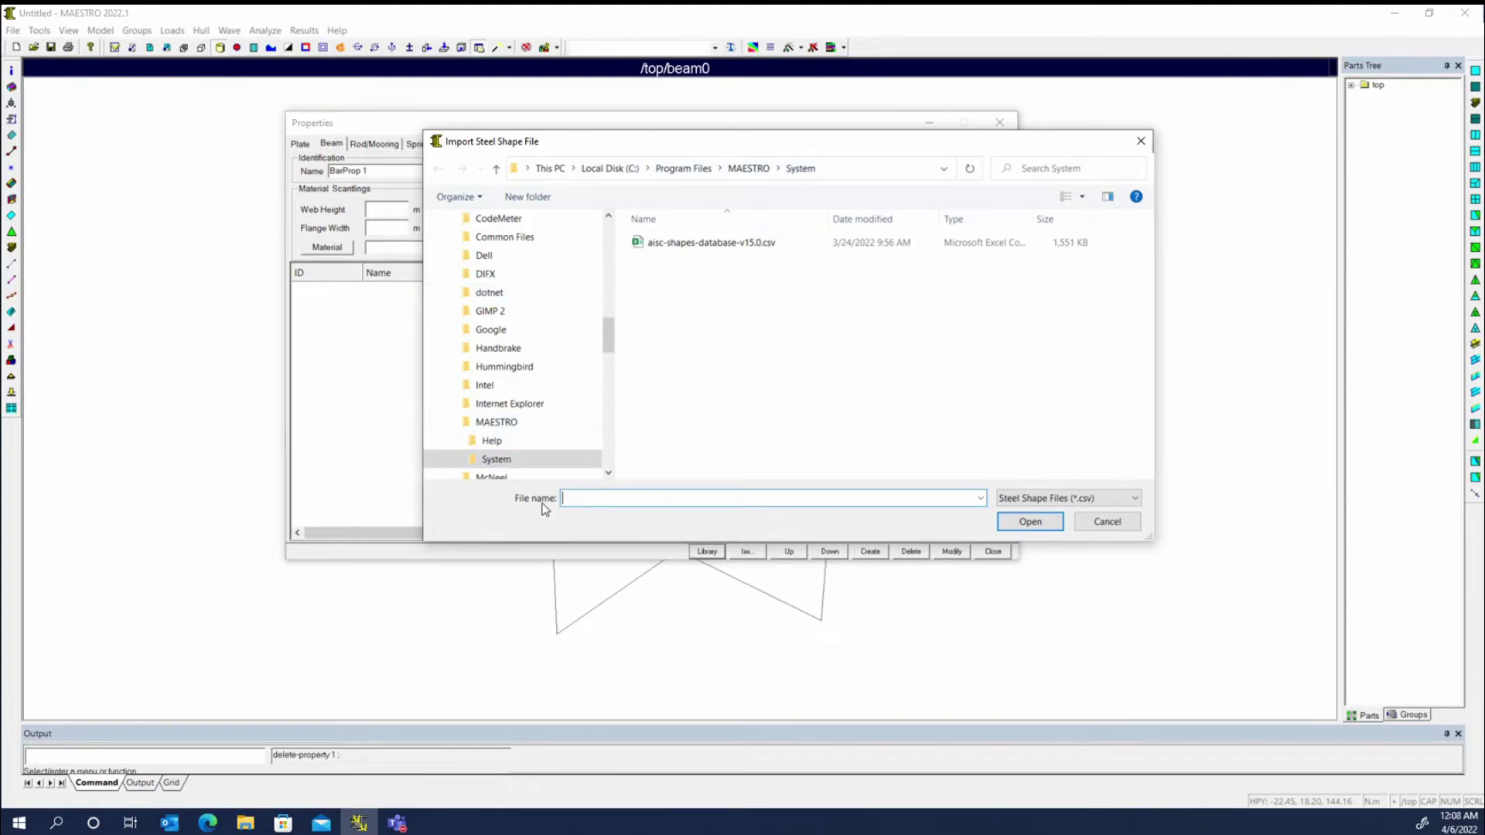
pyautogui.click(715, 242)
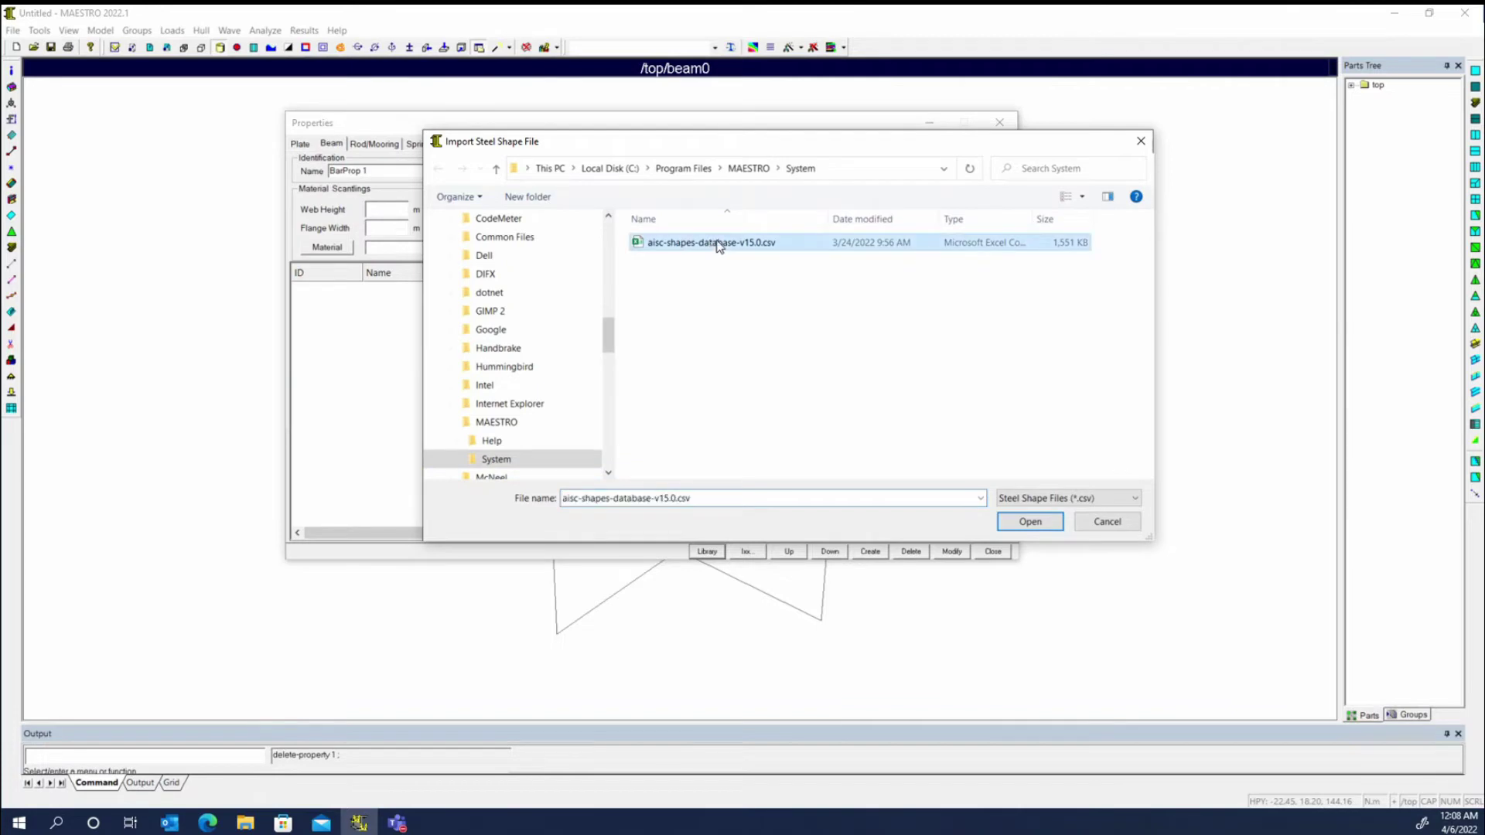
pyautogui.click(1034, 521)
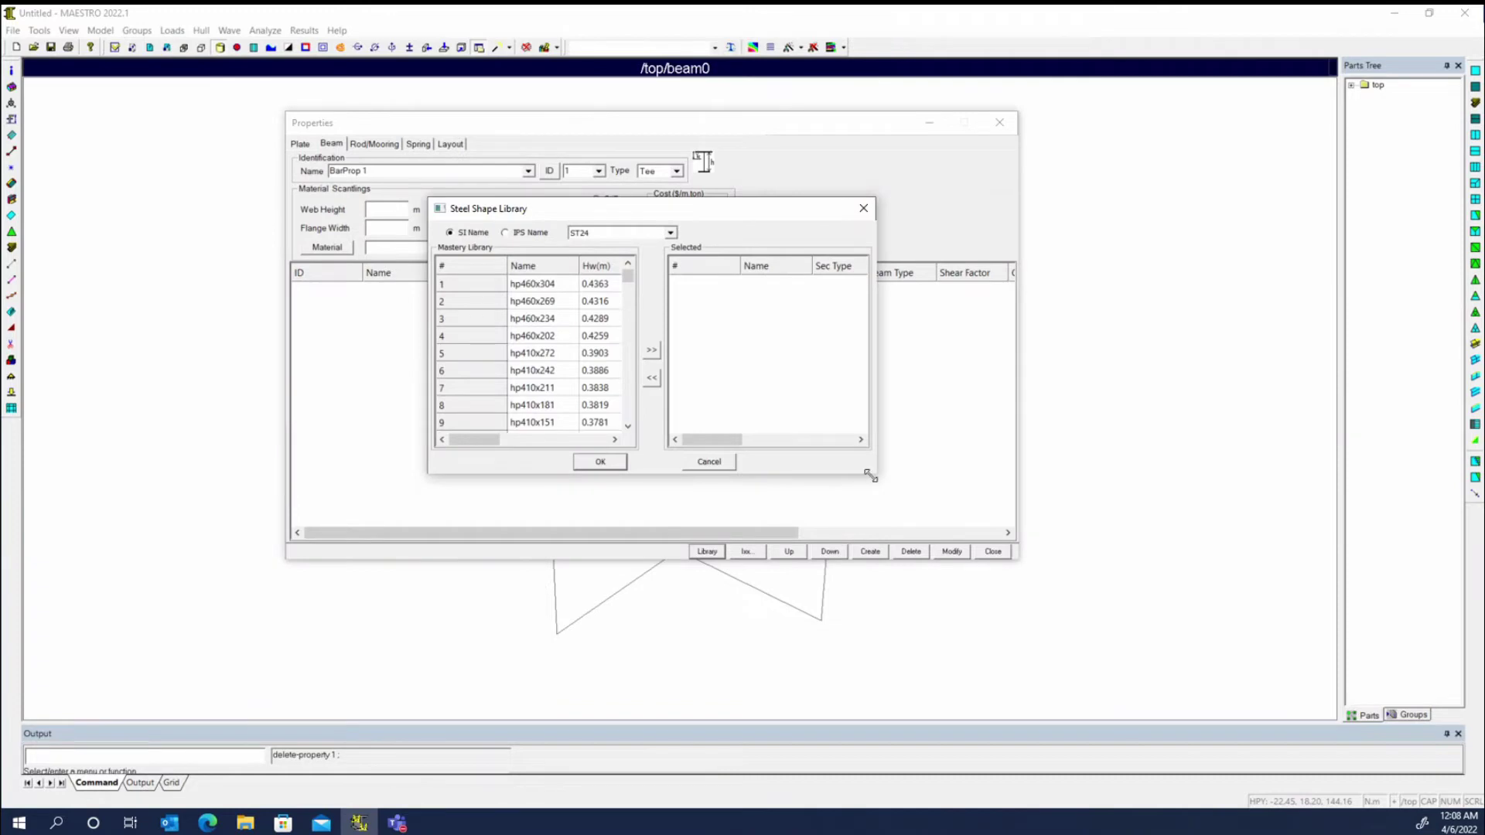
pyautogui.moveTo(870, 476); pyautogui.dragTo(1343, 706)
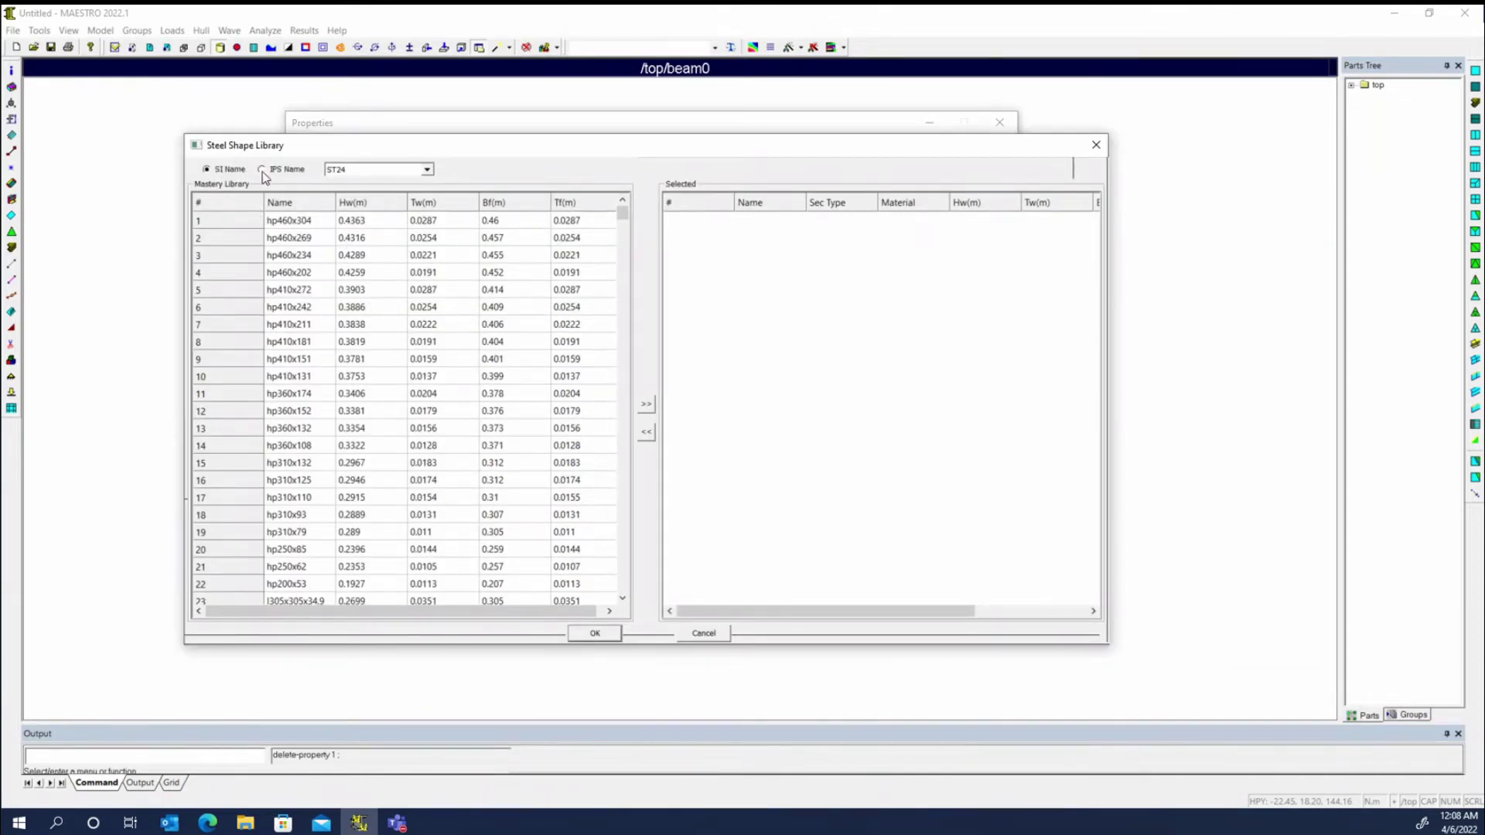
# Step: View the library shapes under their IPS names, check the material options and return to SI names
pyautogui.click(262, 170)
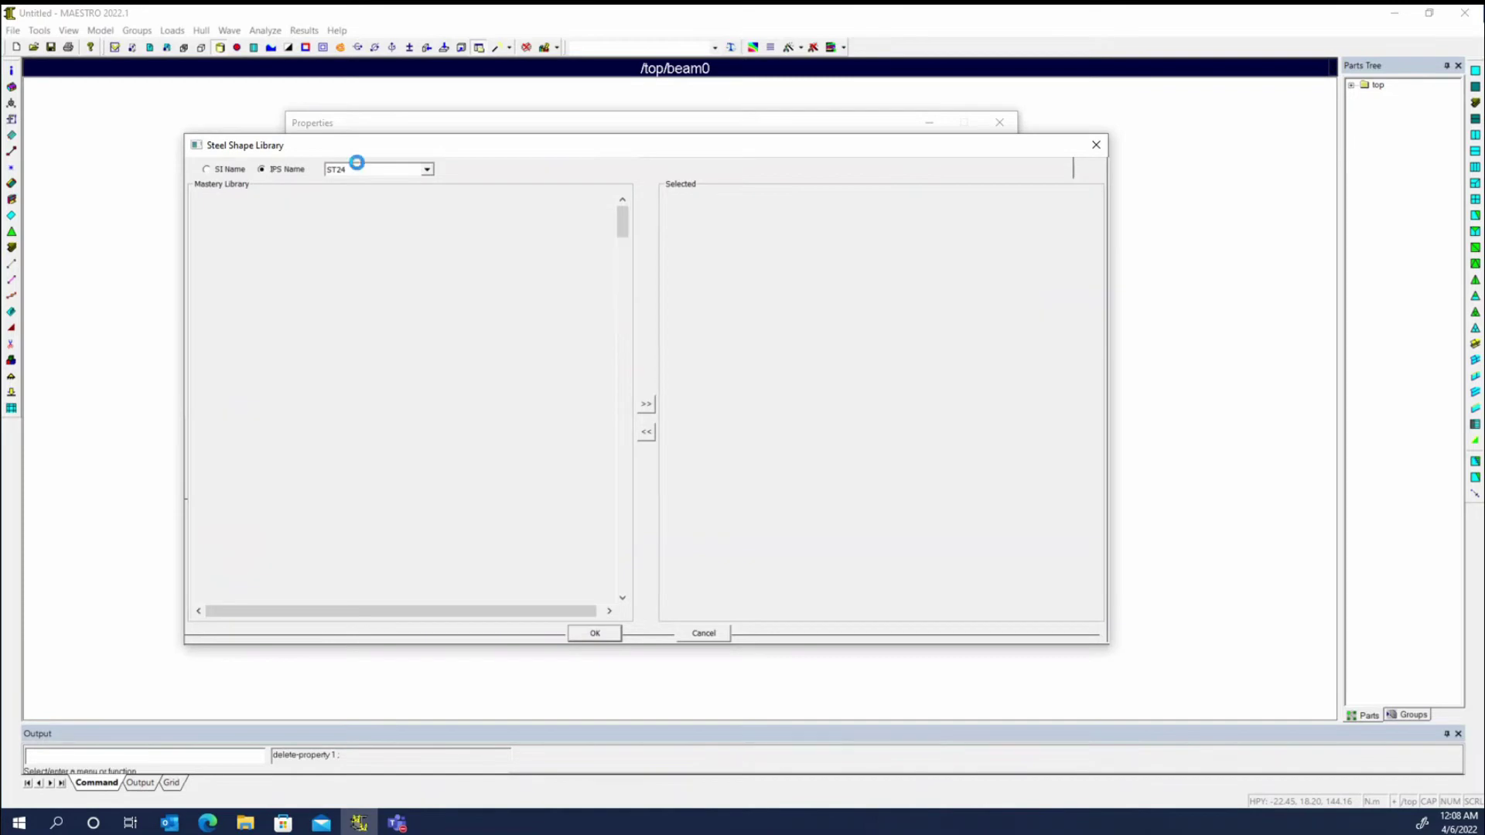
pyautogui.click(427, 169)
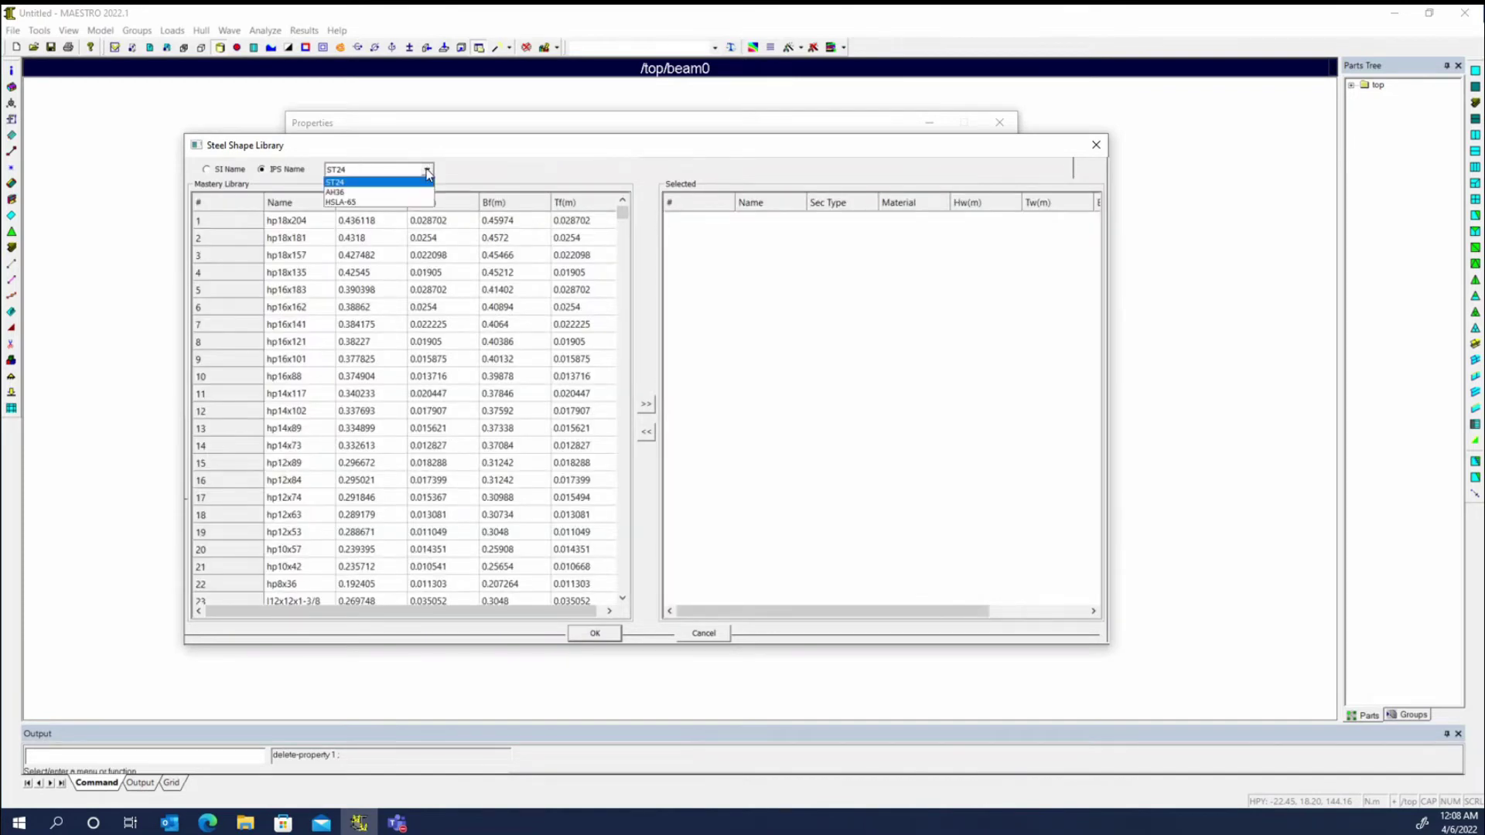
pyautogui.click(315, 191)
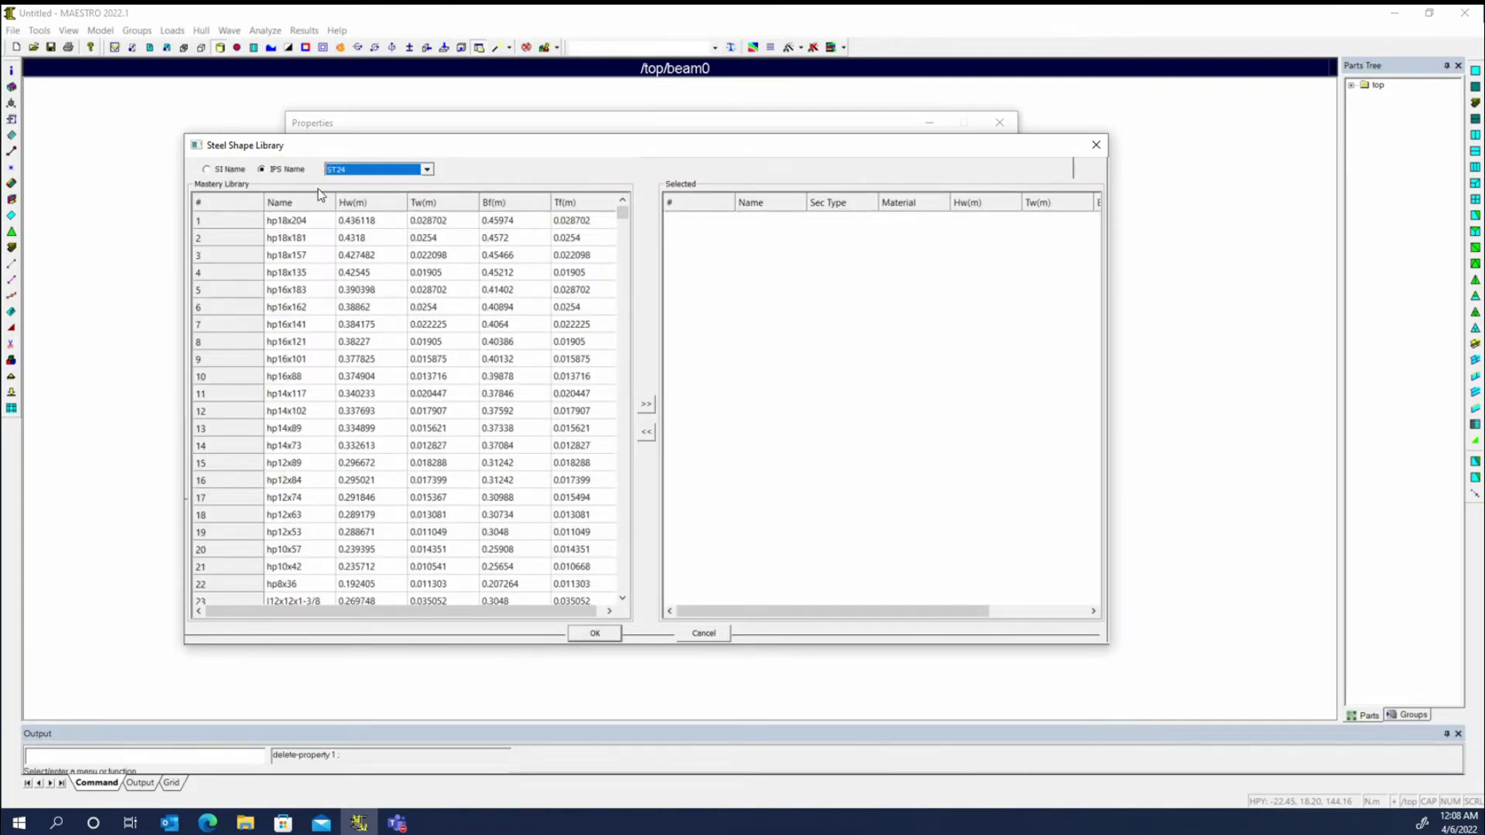
pyautogui.click(238, 172)
# Step: Add the tee sections wt75x6.5, wt100x7.5 and wt125x8.95 to the library selection with material ST24
pyautogui.scroll(-11, 300, 315)
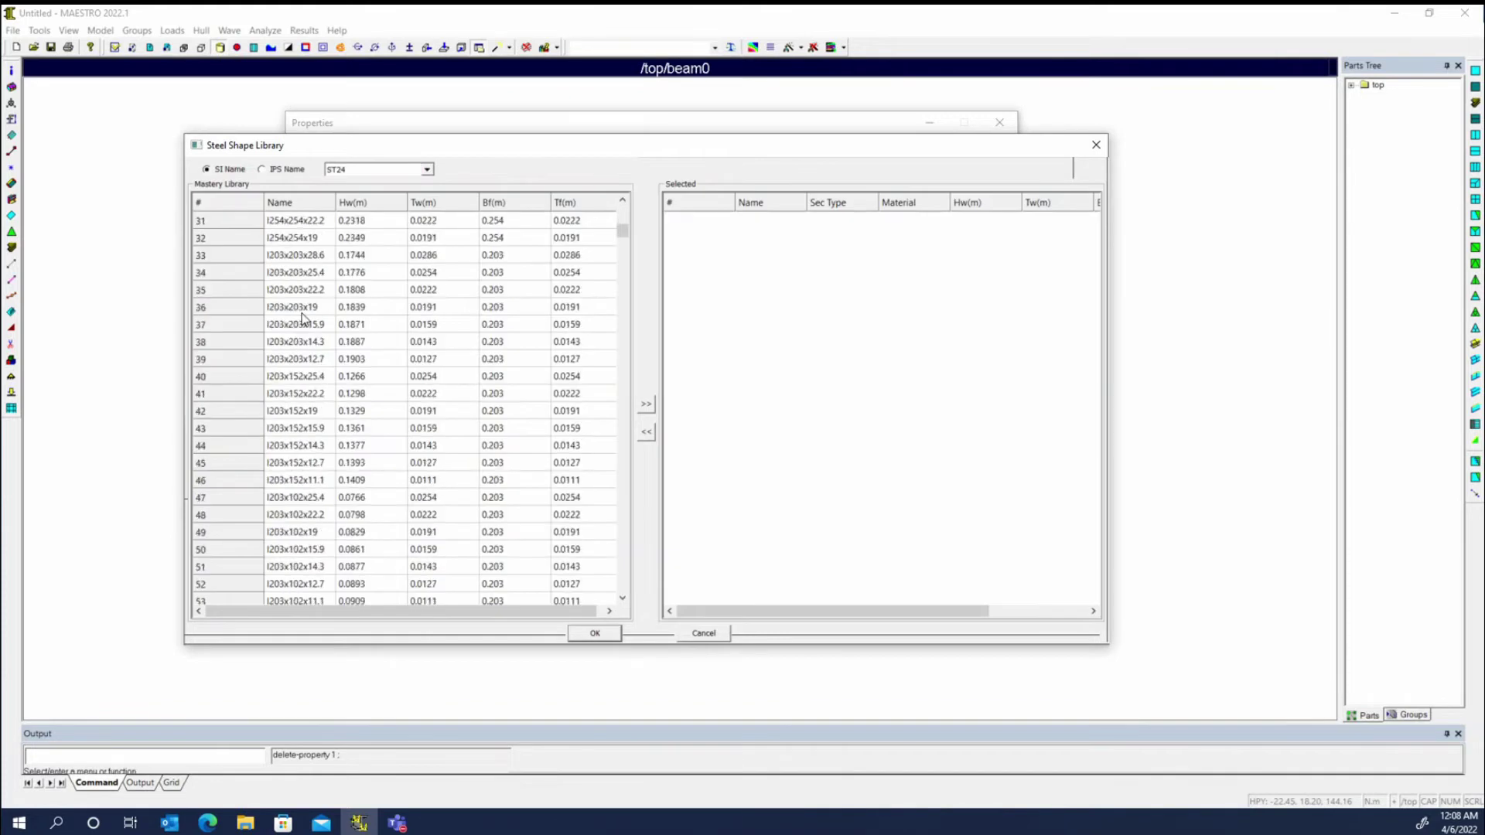
pyautogui.scroll(-20, 302, 318)
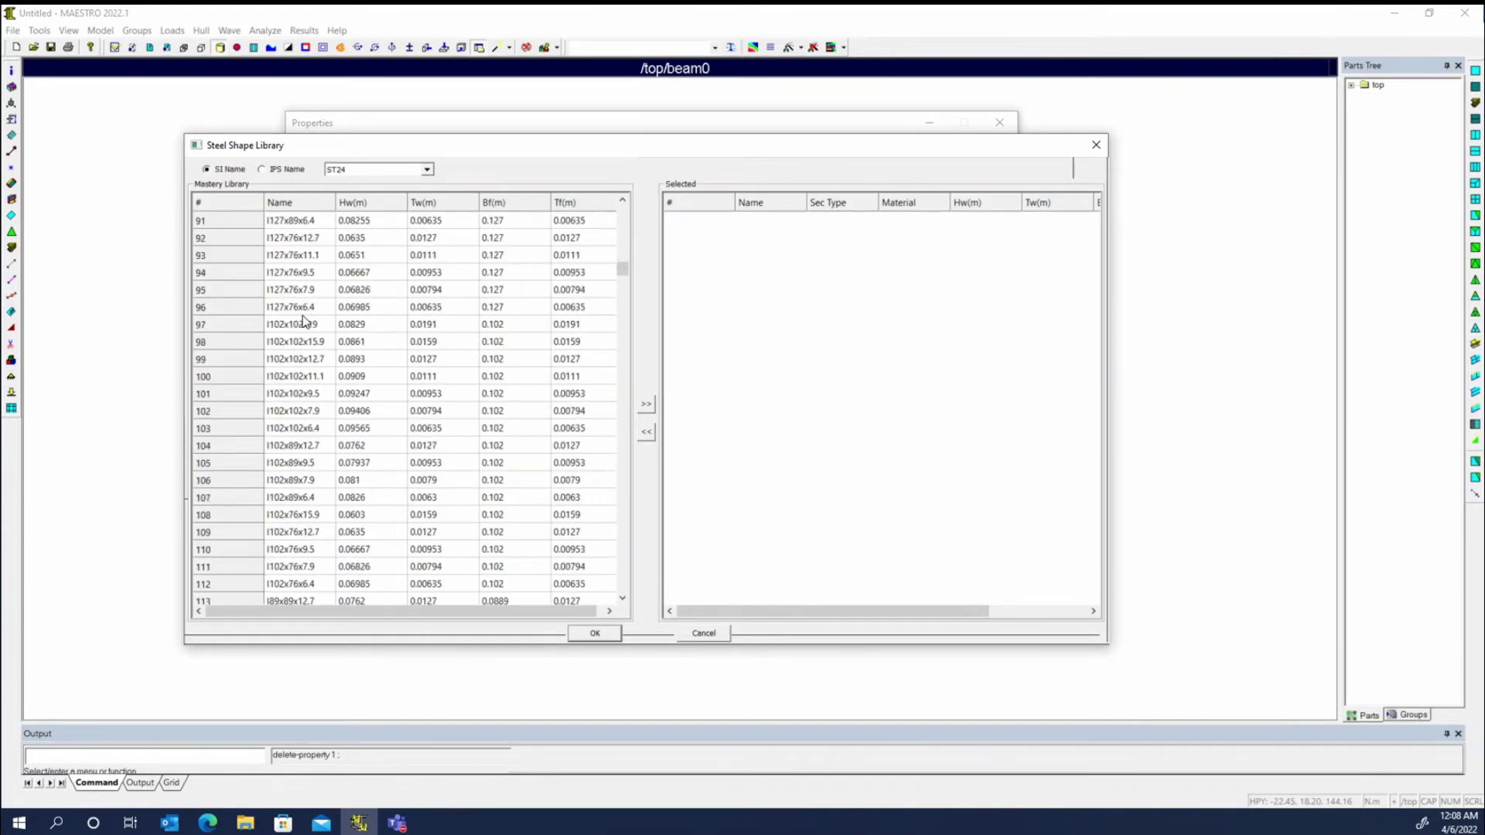
pyautogui.scroll(-20, 303, 322)
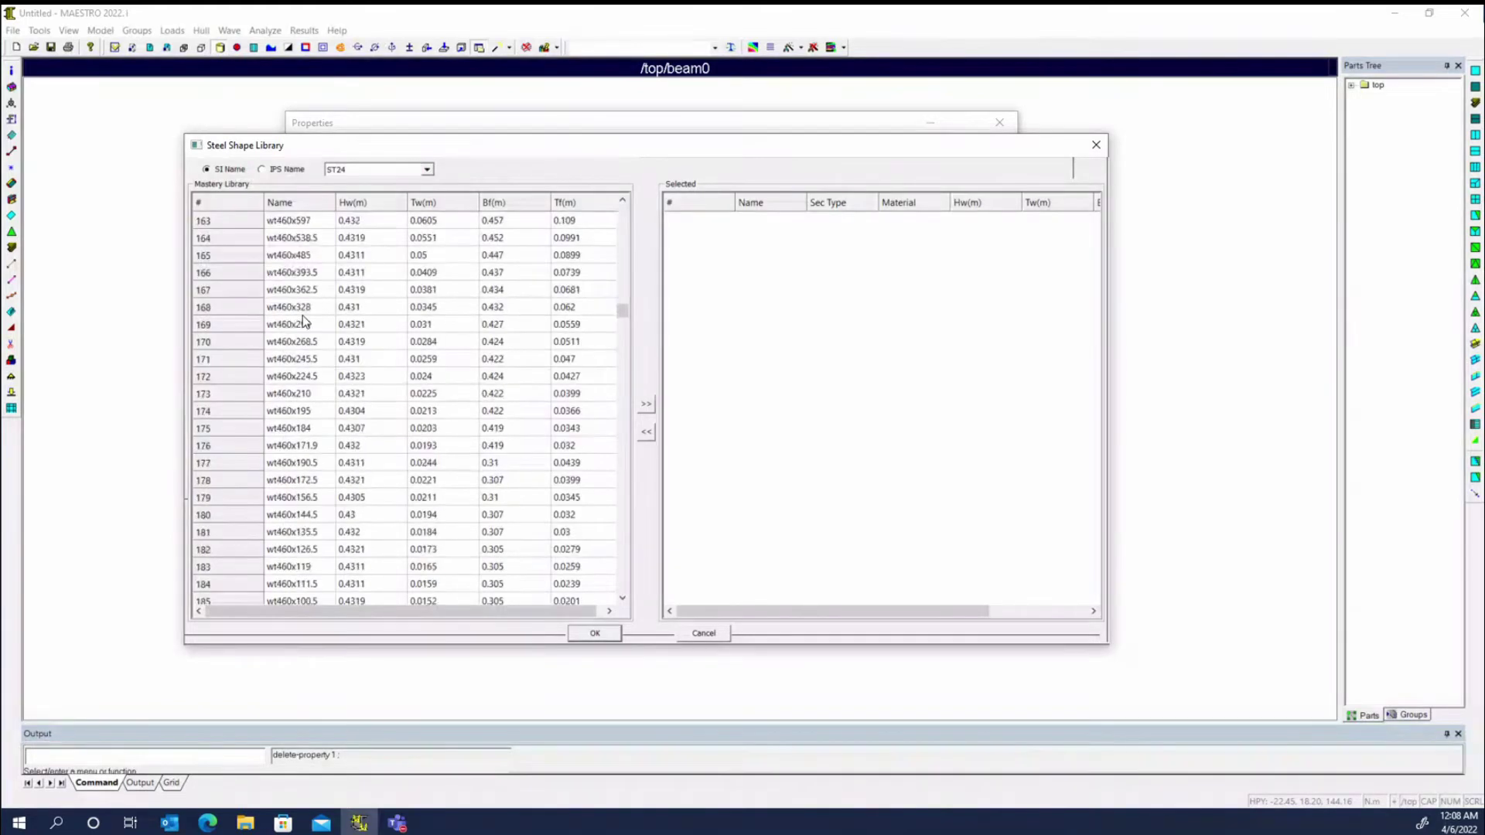
pyautogui.scroll(-20, 304, 322)
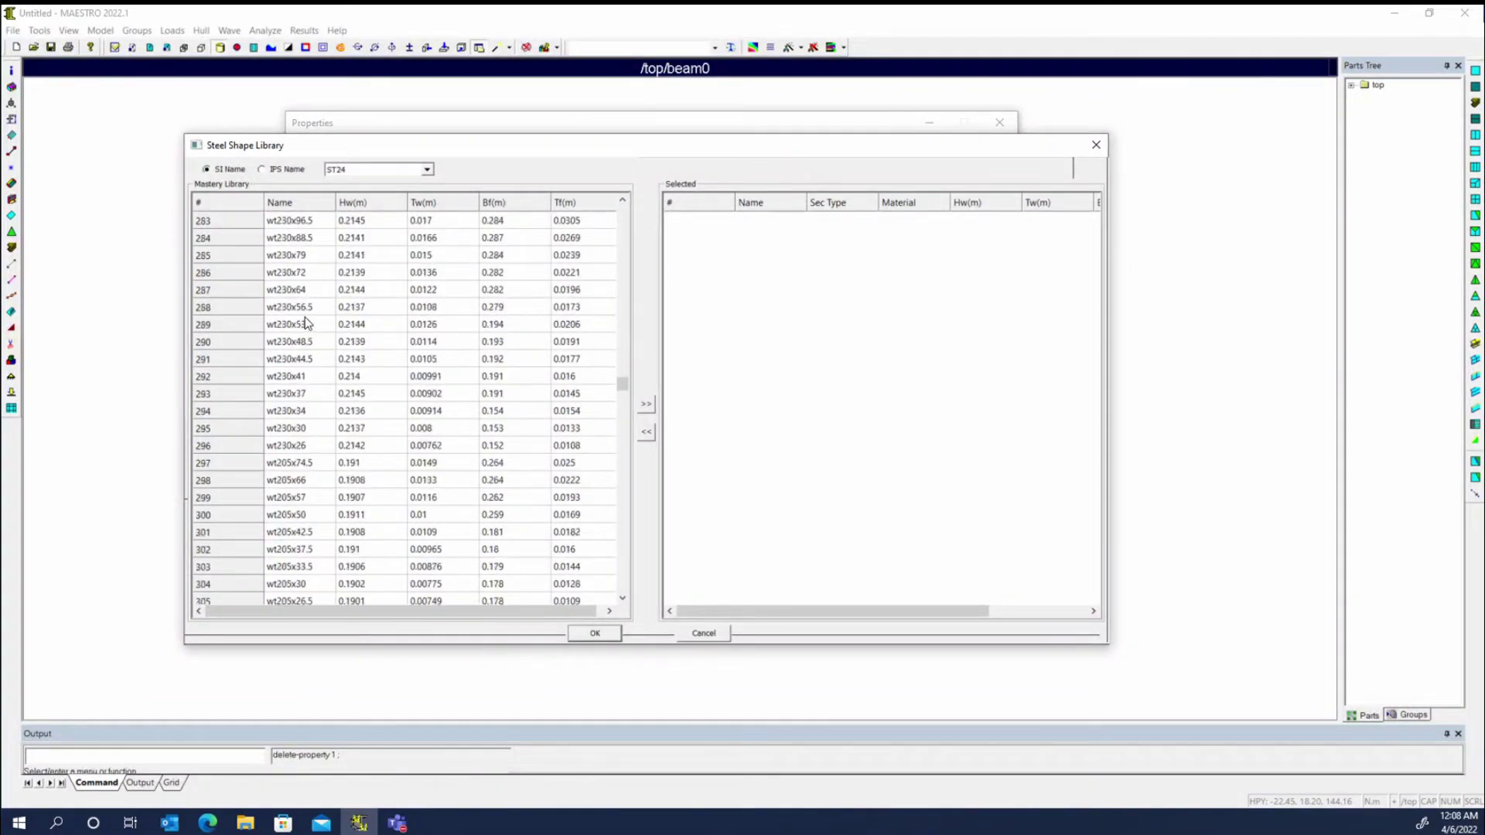
pyautogui.scroll(-20, 305, 322)
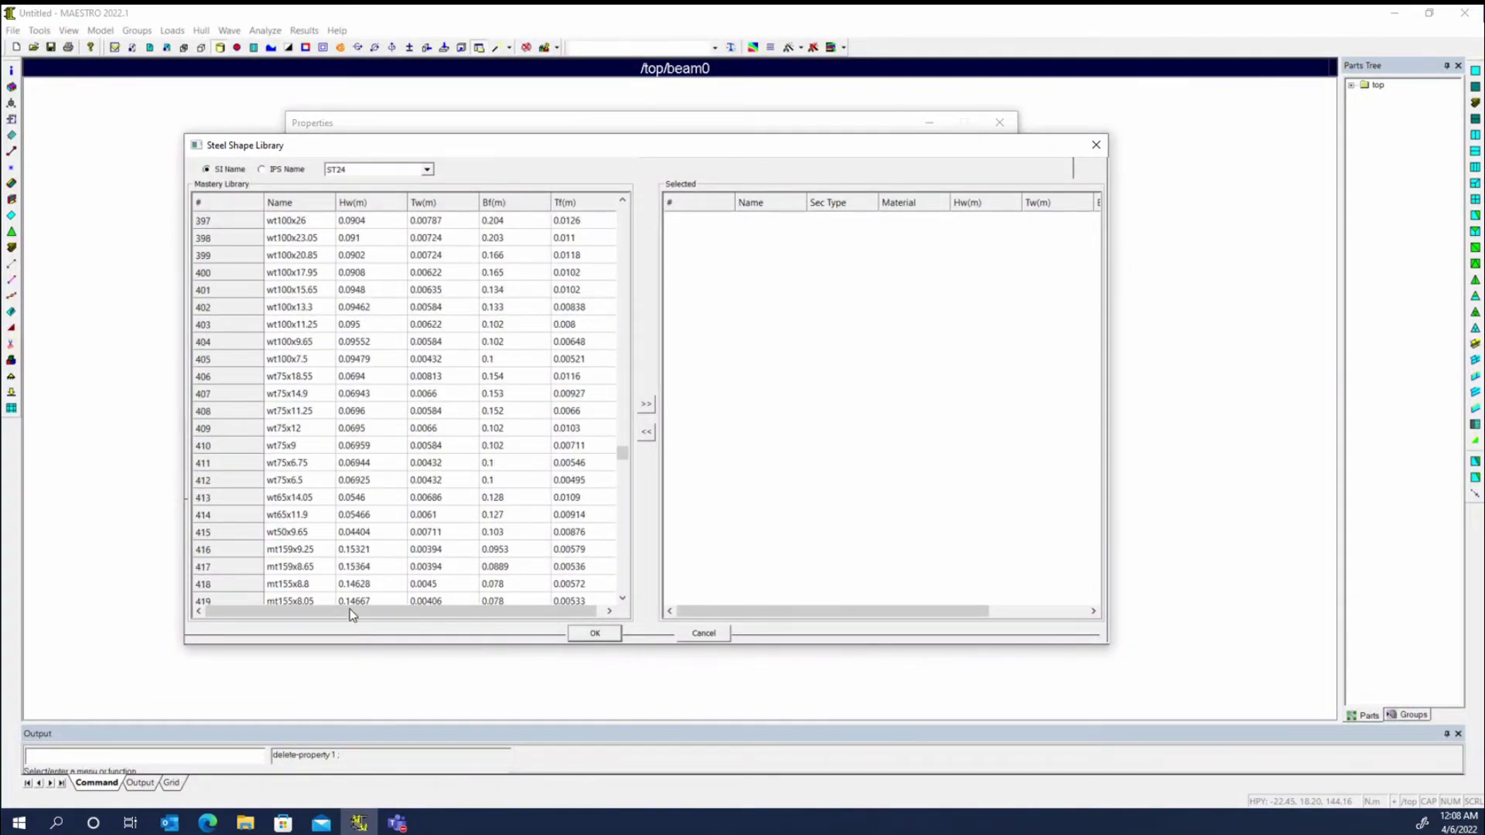
pyautogui.click(293, 480)
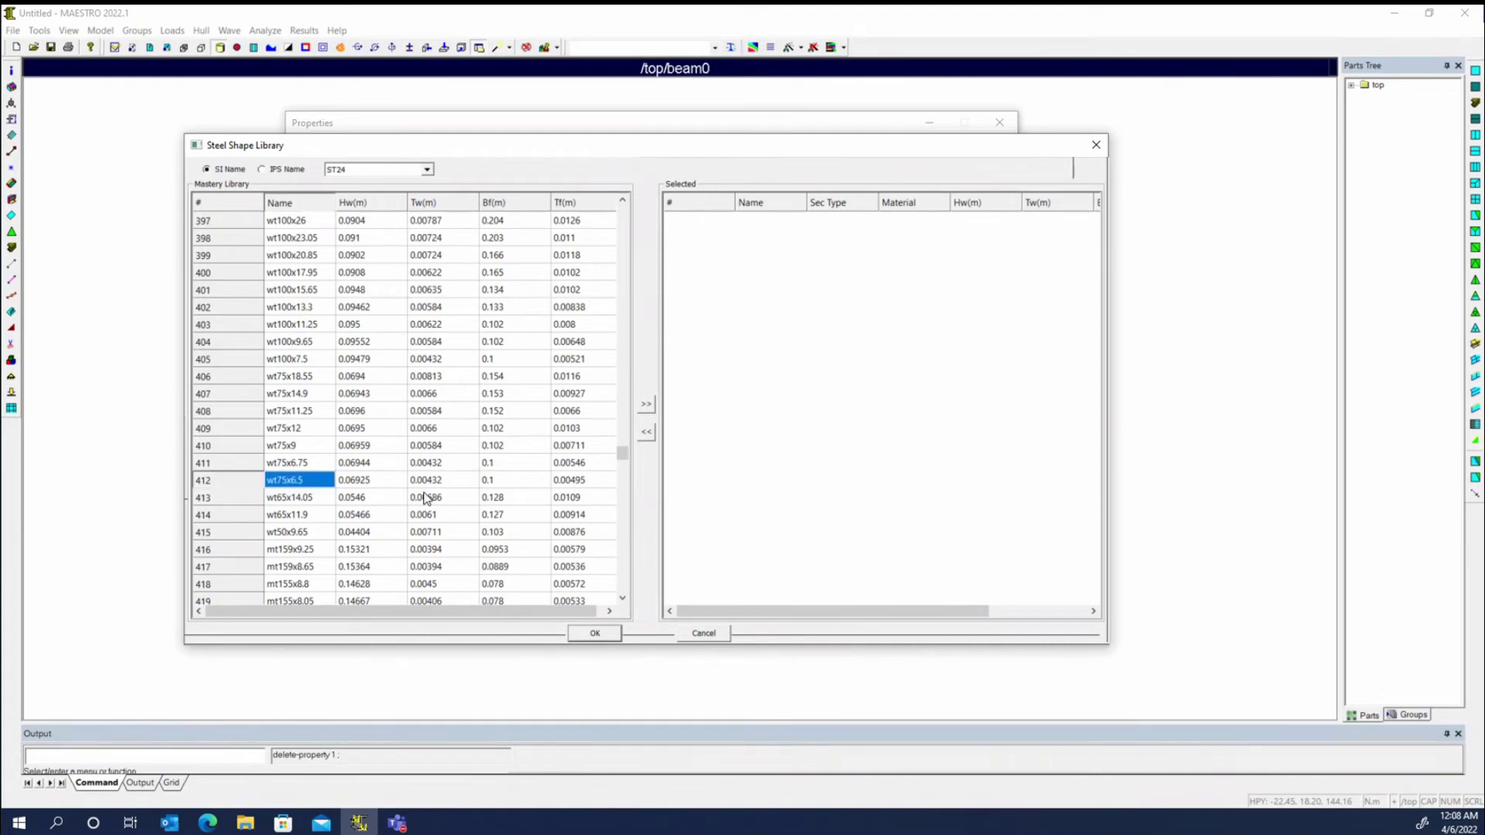
pyautogui.click(647, 405)
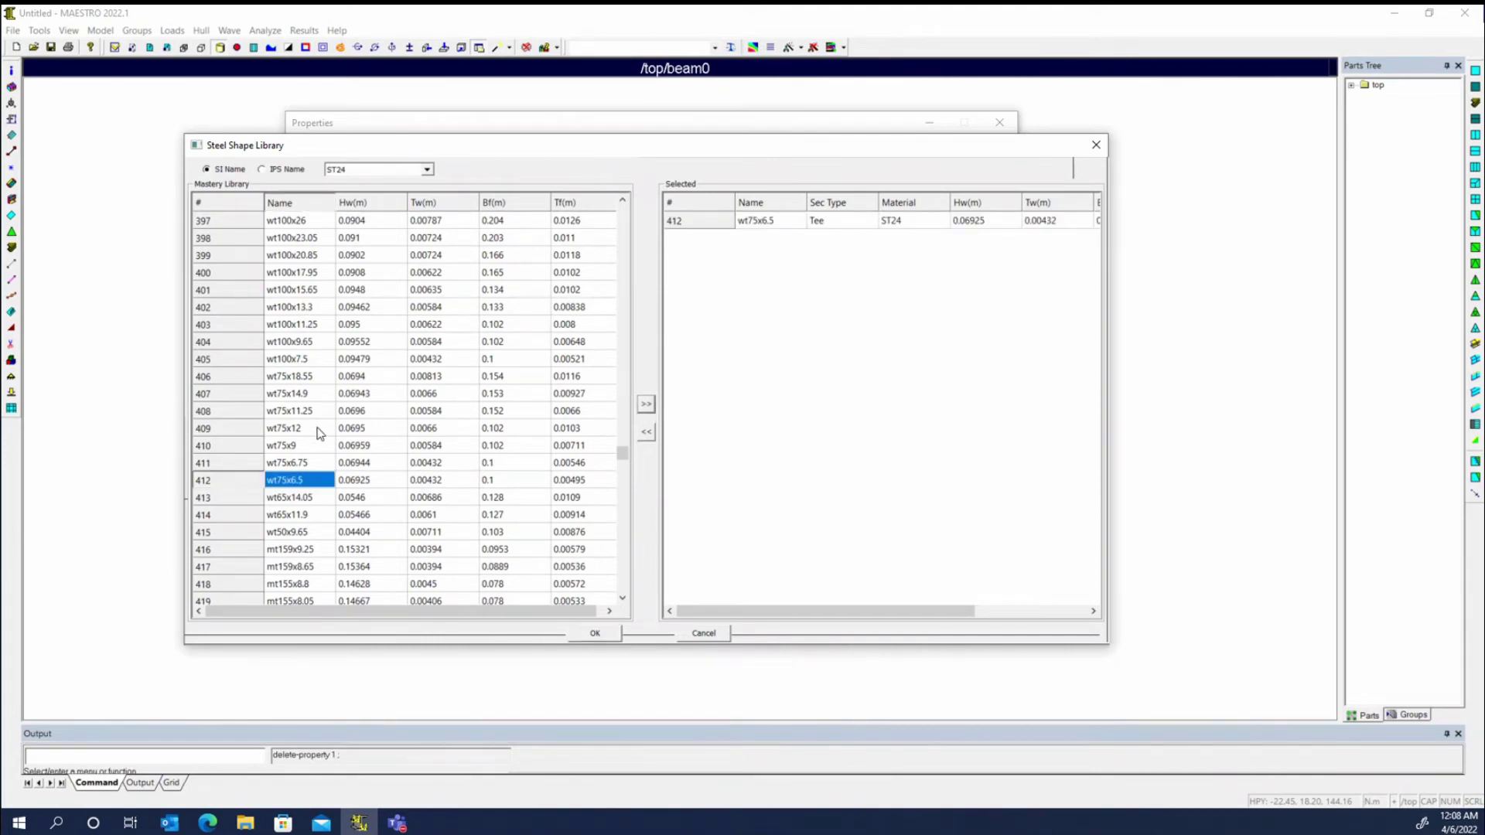
pyautogui.click(304, 360)
pyautogui.click(647, 404)
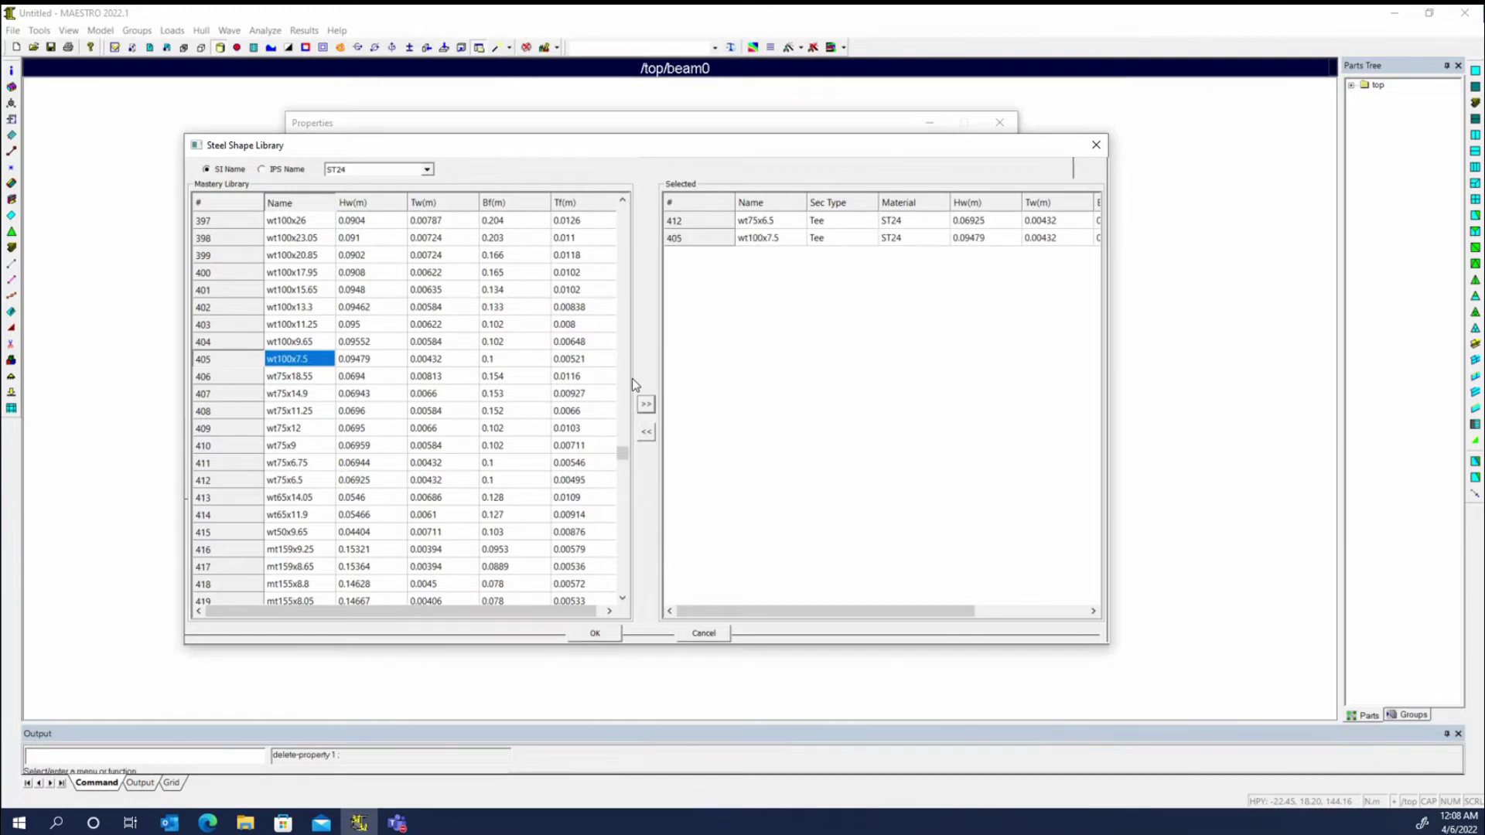
pyautogui.scroll(3, 344, 349)
pyautogui.click(300, 290)
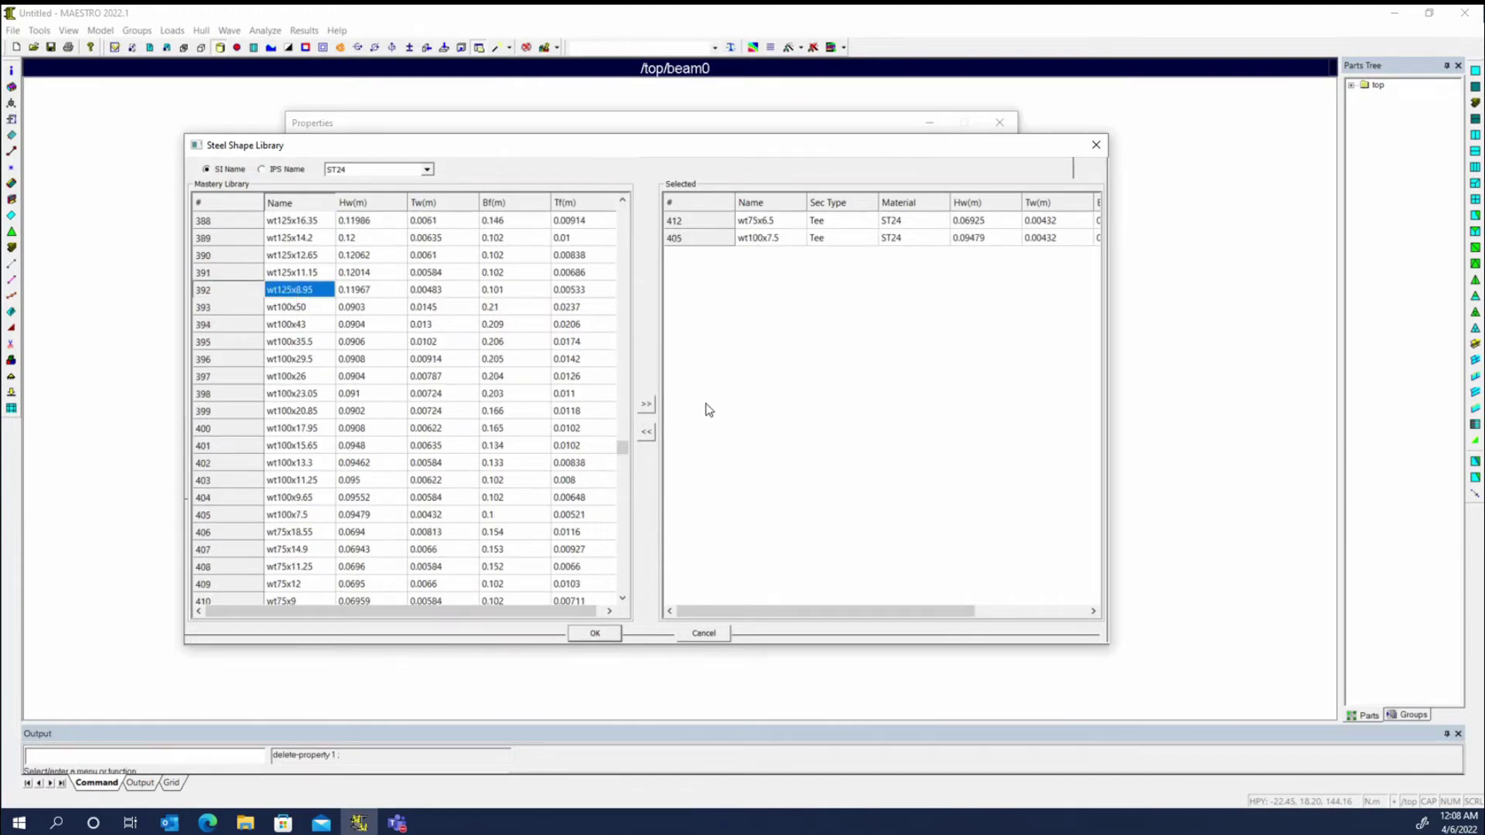
pyautogui.click(647, 405)
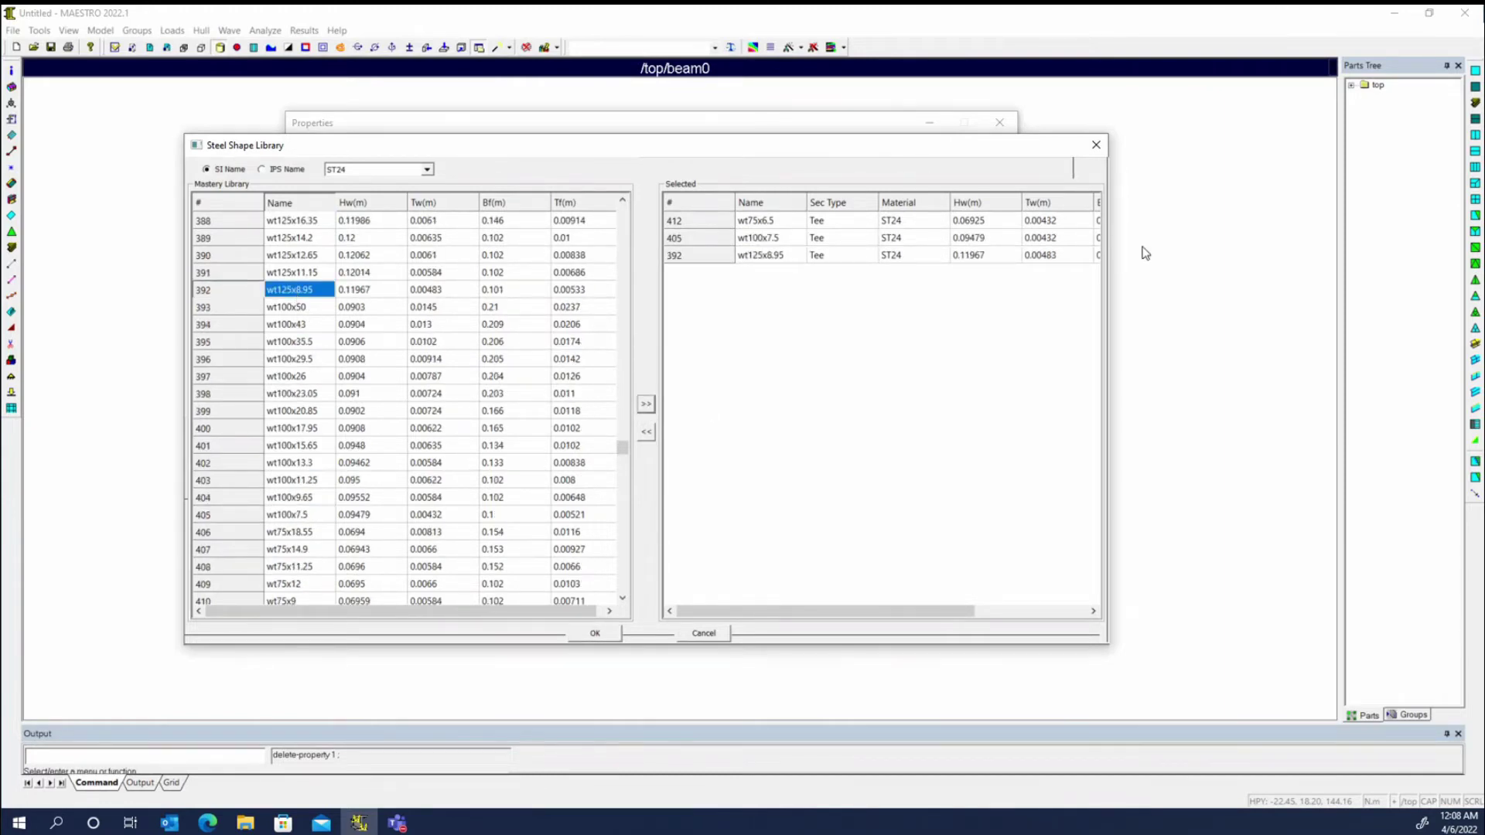
# Step: Widen the library dialog and remove all three ST24 tee sections from the selection
pyautogui.moveTo(1109, 560); pyautogui.dragTo(1278, 543)
pyautogui.click(997, 222)
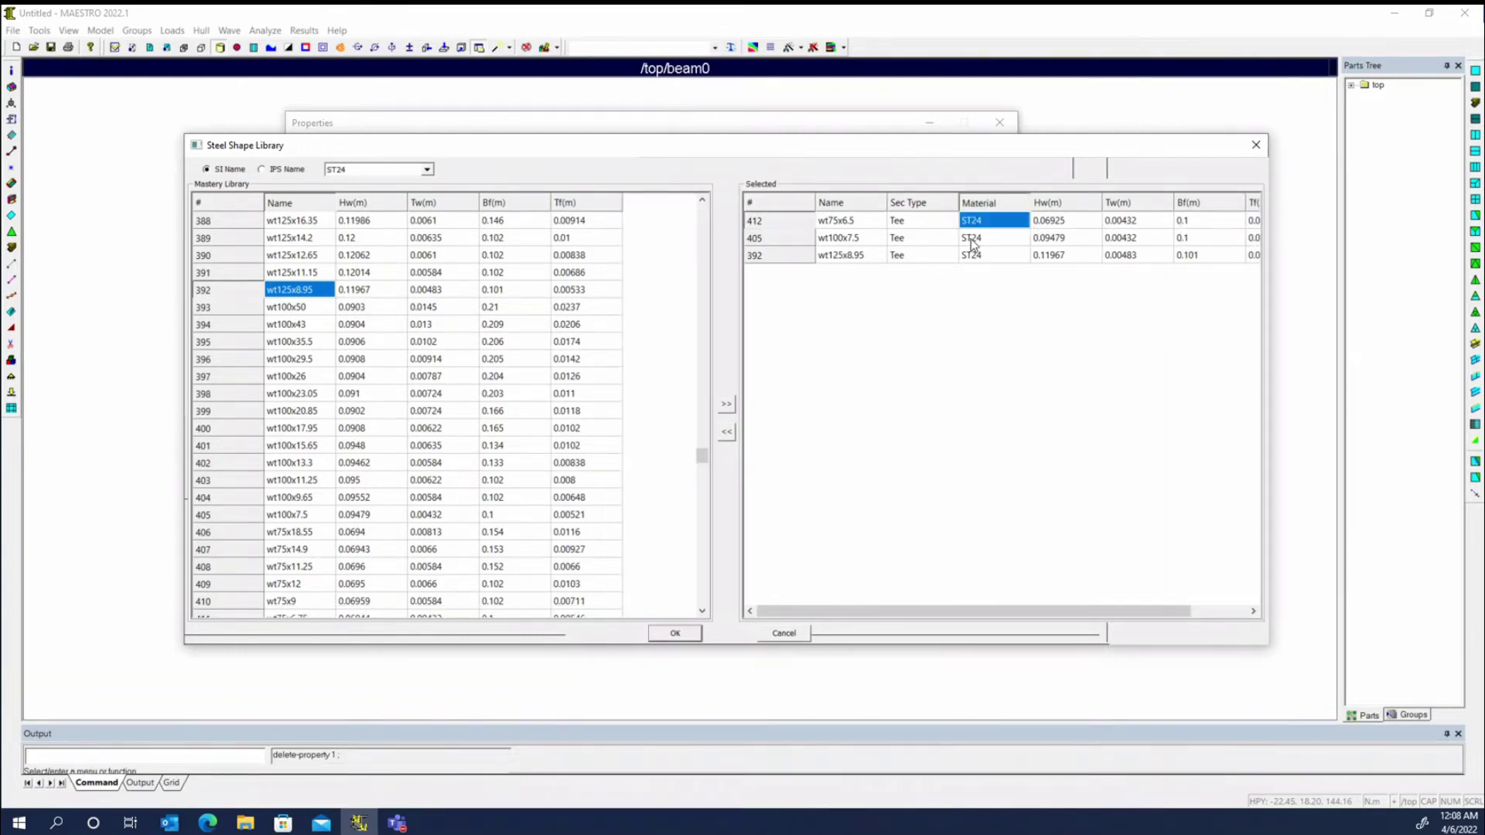
pyautogui.keyDown('shift'); pyautogui.click(839, 257); pyautogui.keyUp('shift')
pyautogui.click(727, 431)
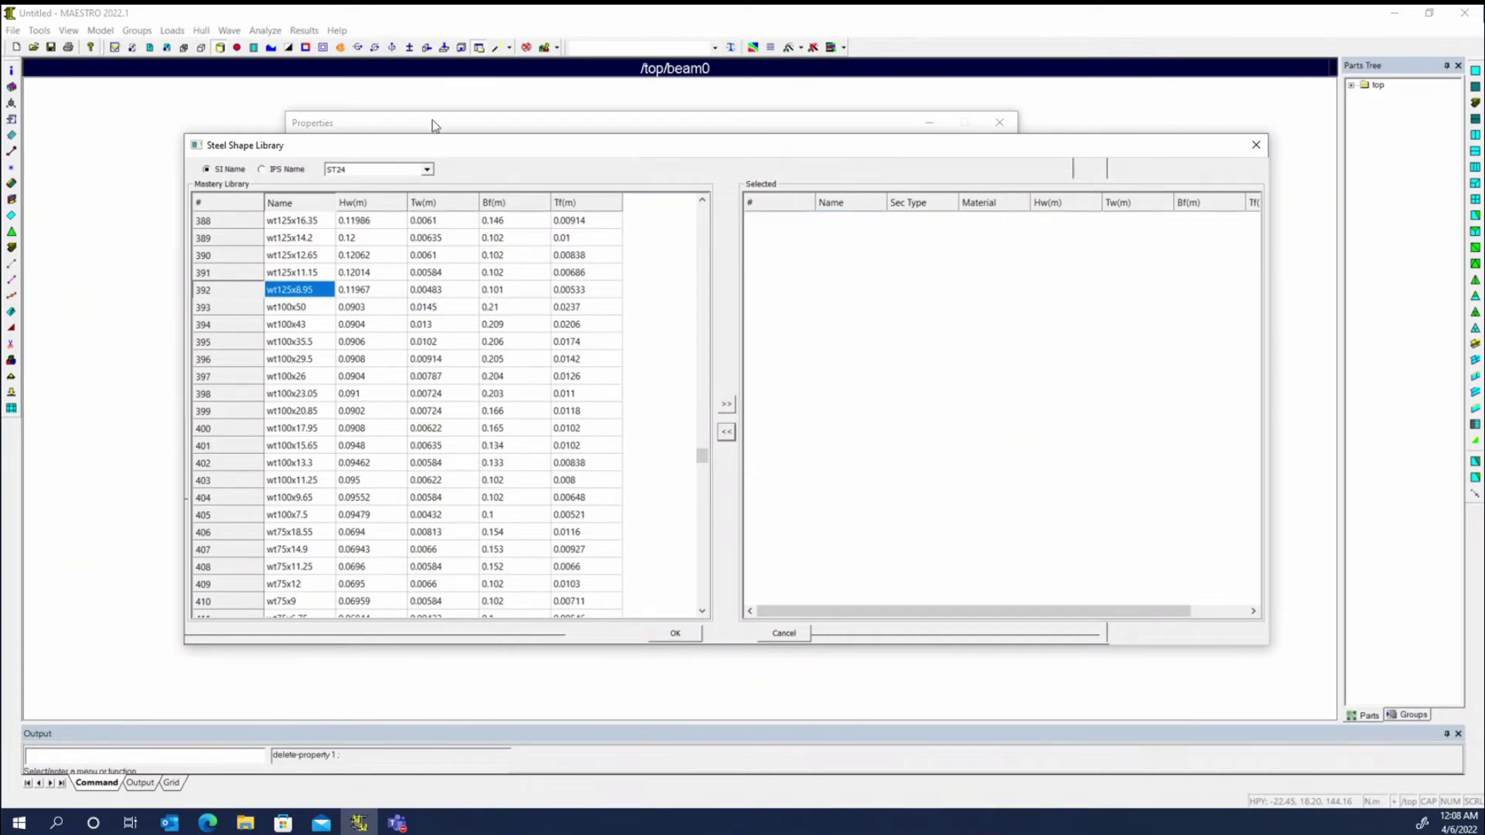
# Step: Set the library material to AH36 and add section wt75x6.5 to the selection
pyautogui.click(427, 170)
pyautogui.click(412, 192)
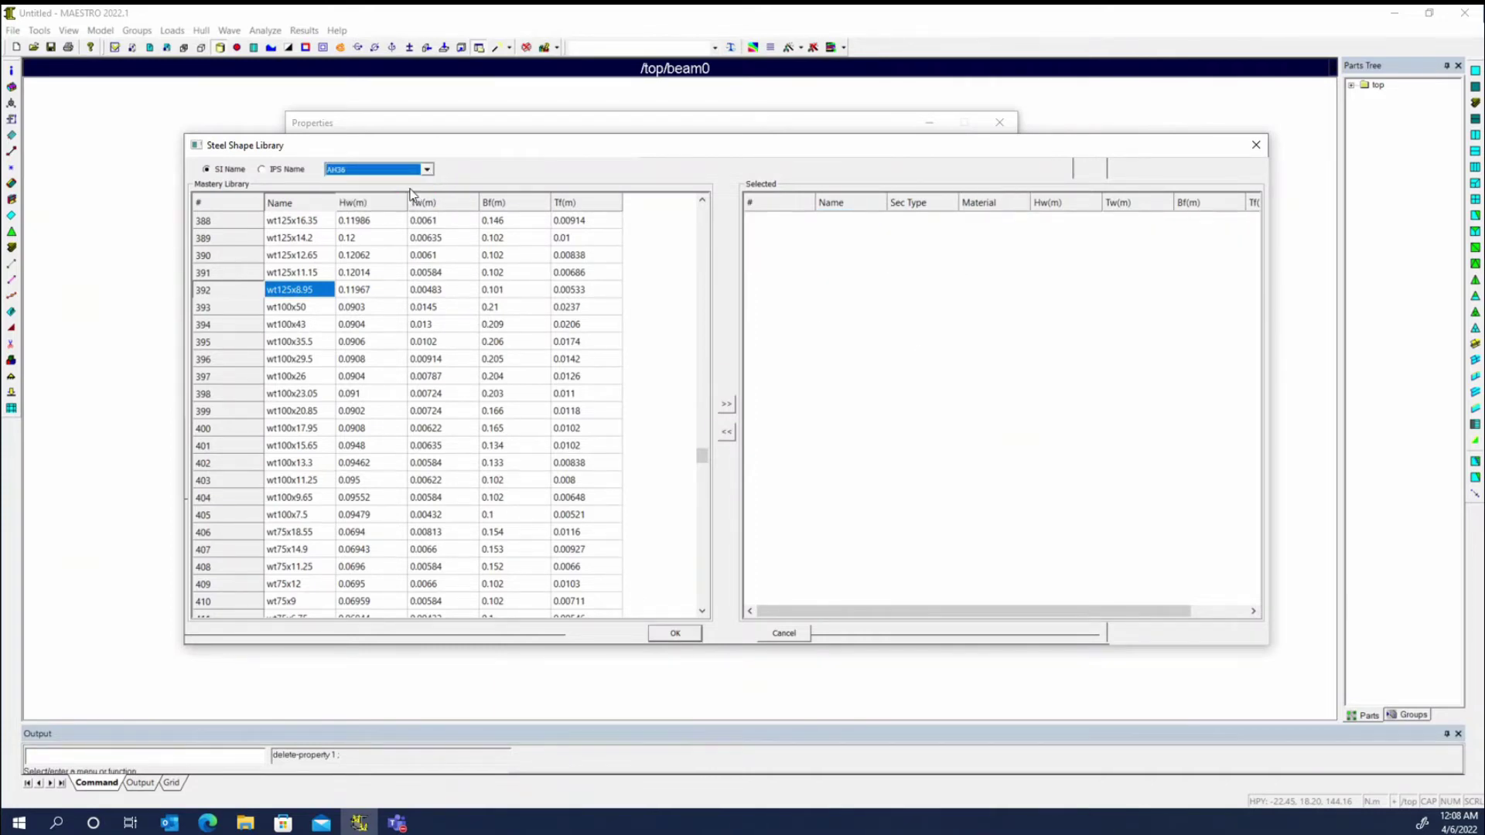
pyautogui.scroll(-1, 300, 605)
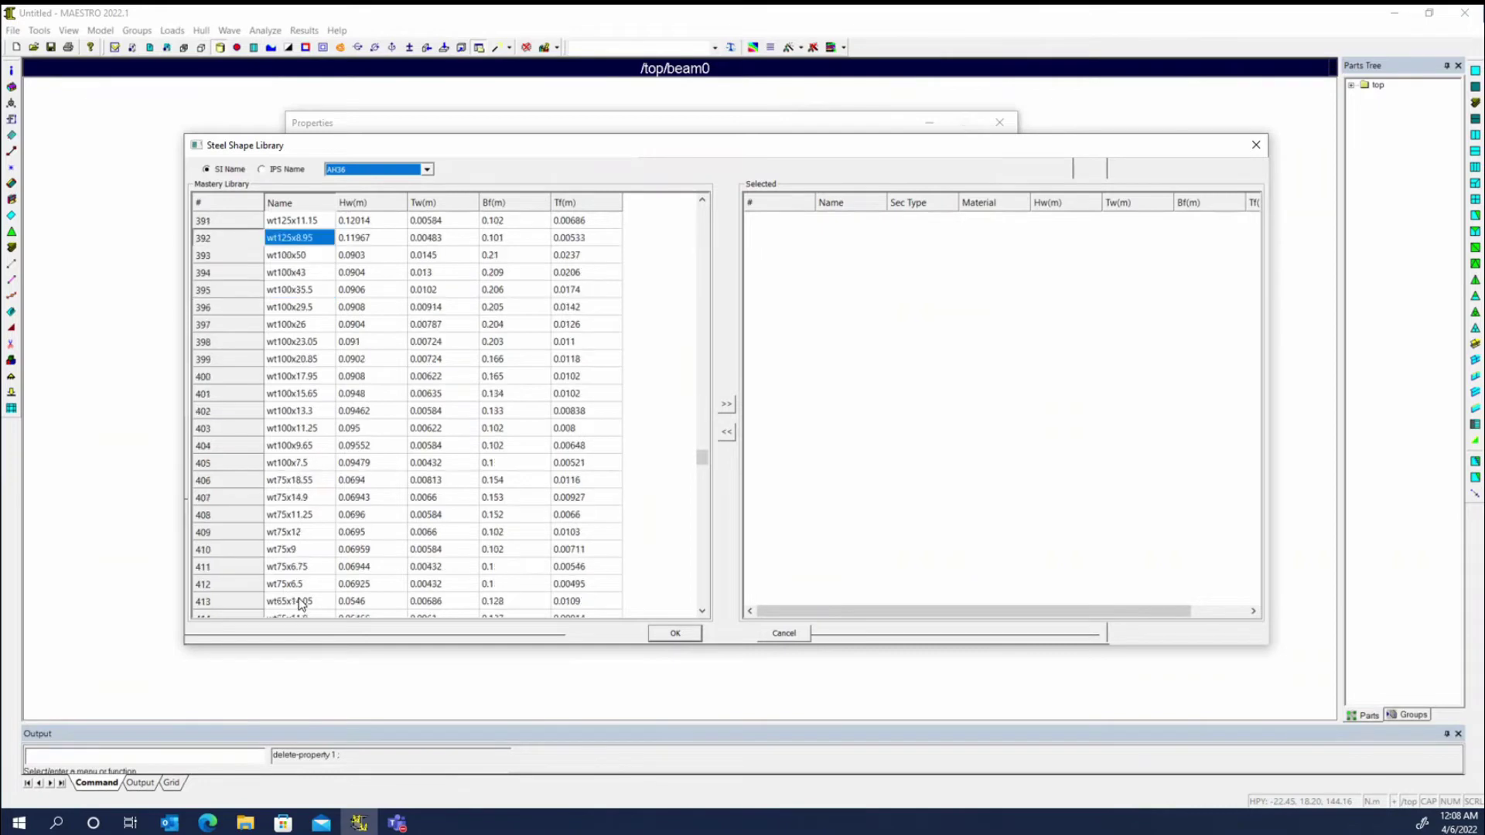
pyautogui.scroll(-1, 302, 604)
pyautogui.click(304, 530)
pyautogui.click(727, 404)
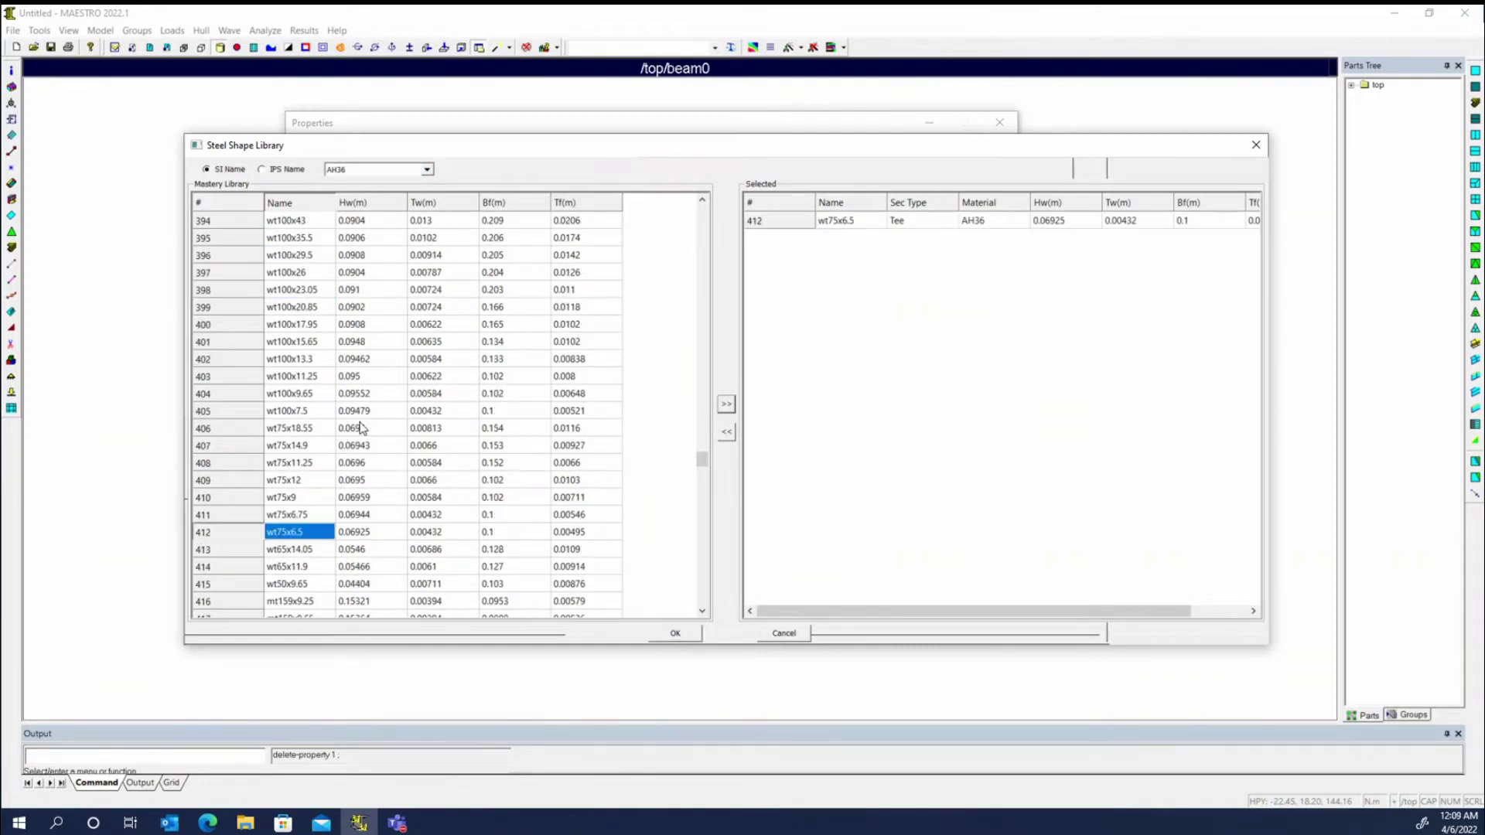
# Step: Add sections wt100x7.5 and wt125x8.95 in AH36 and import the selected shapes as beam properties
pyautogui.click(312, 410)
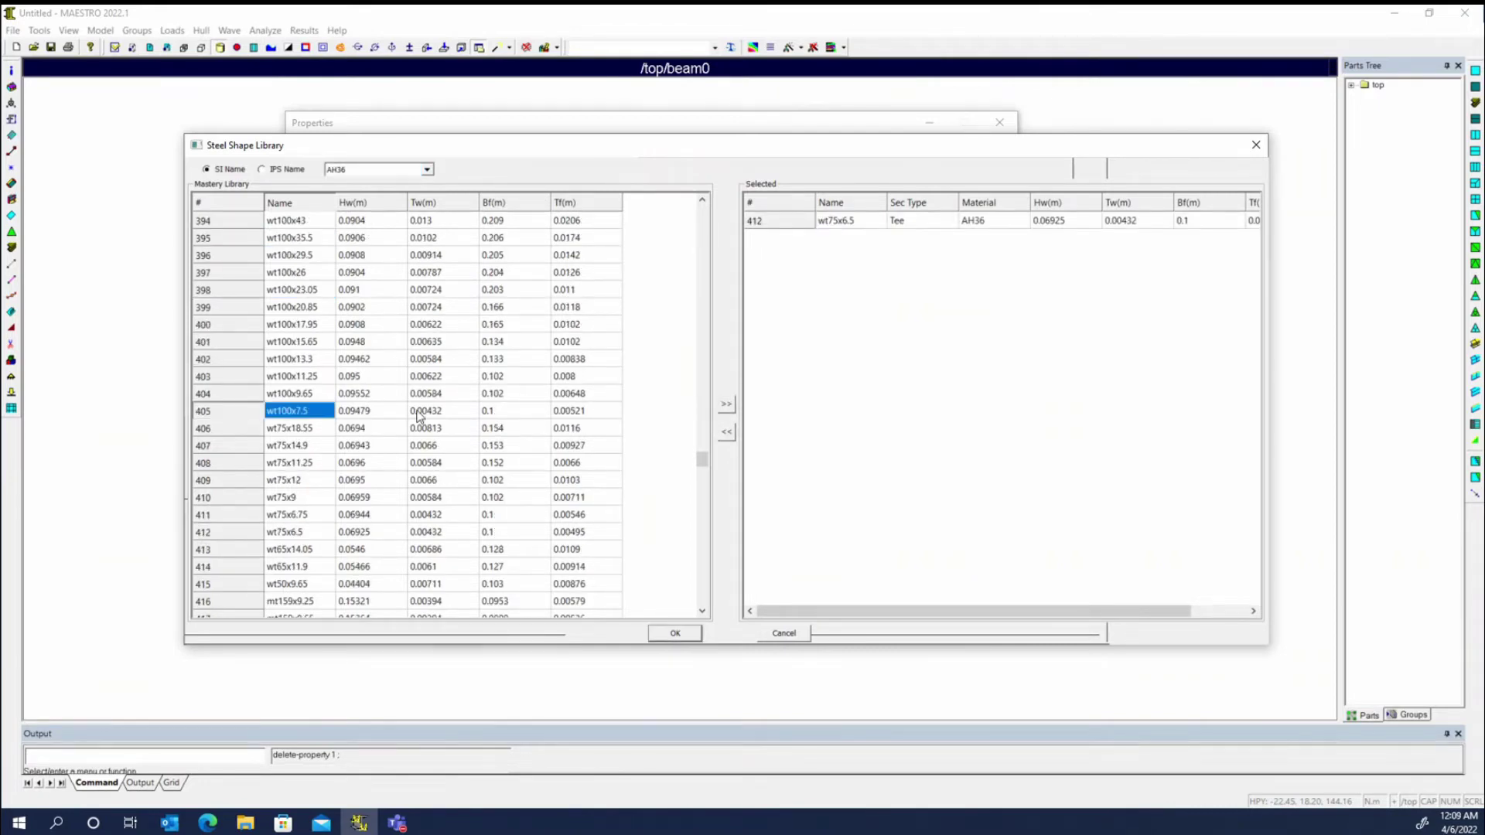
pyautogui.click(725, 405)
pyautogui.scroll(1, 348, 313)
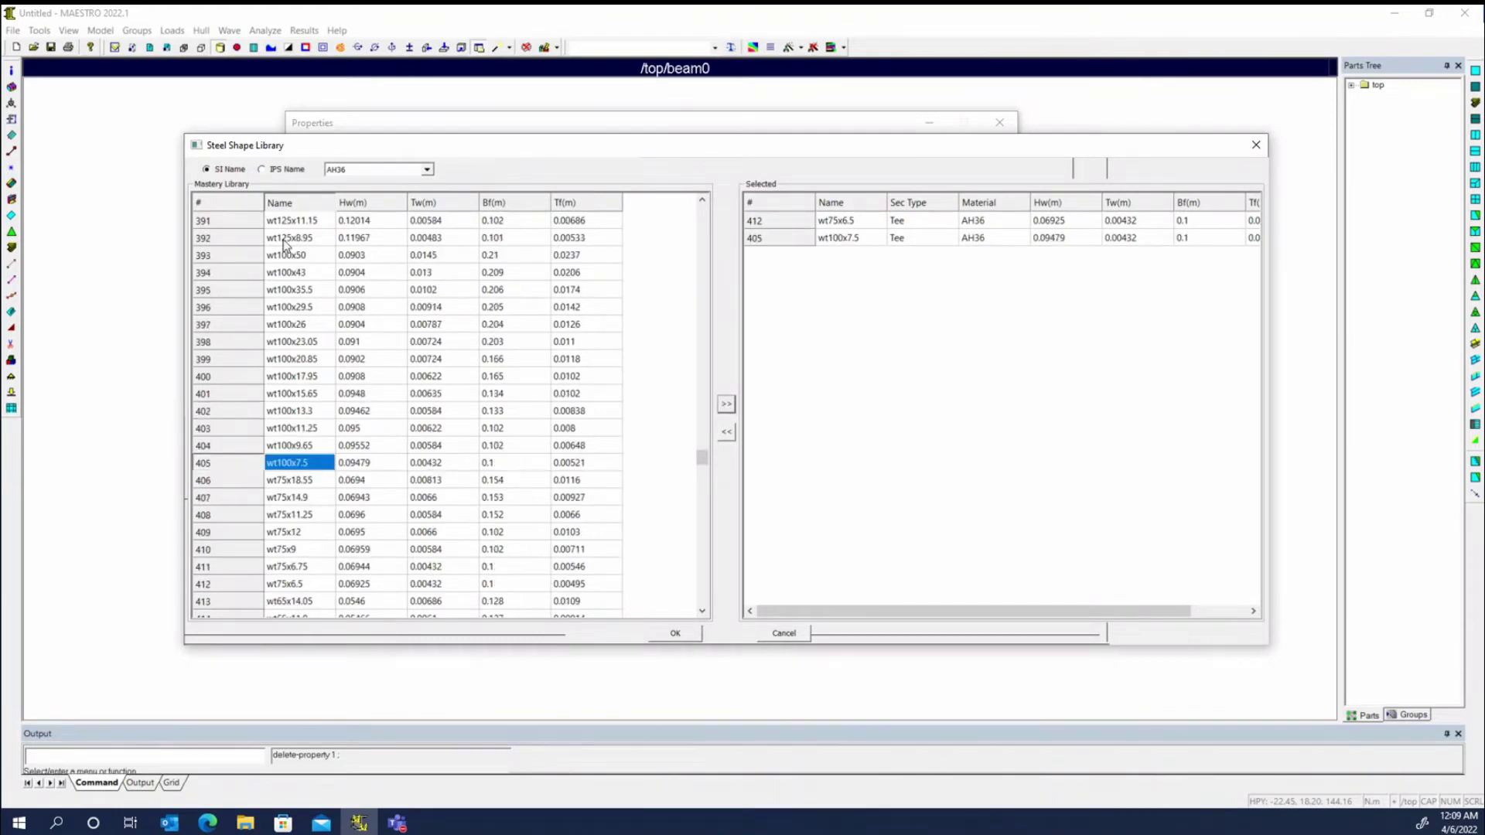
pyautogui.click(289, 239)
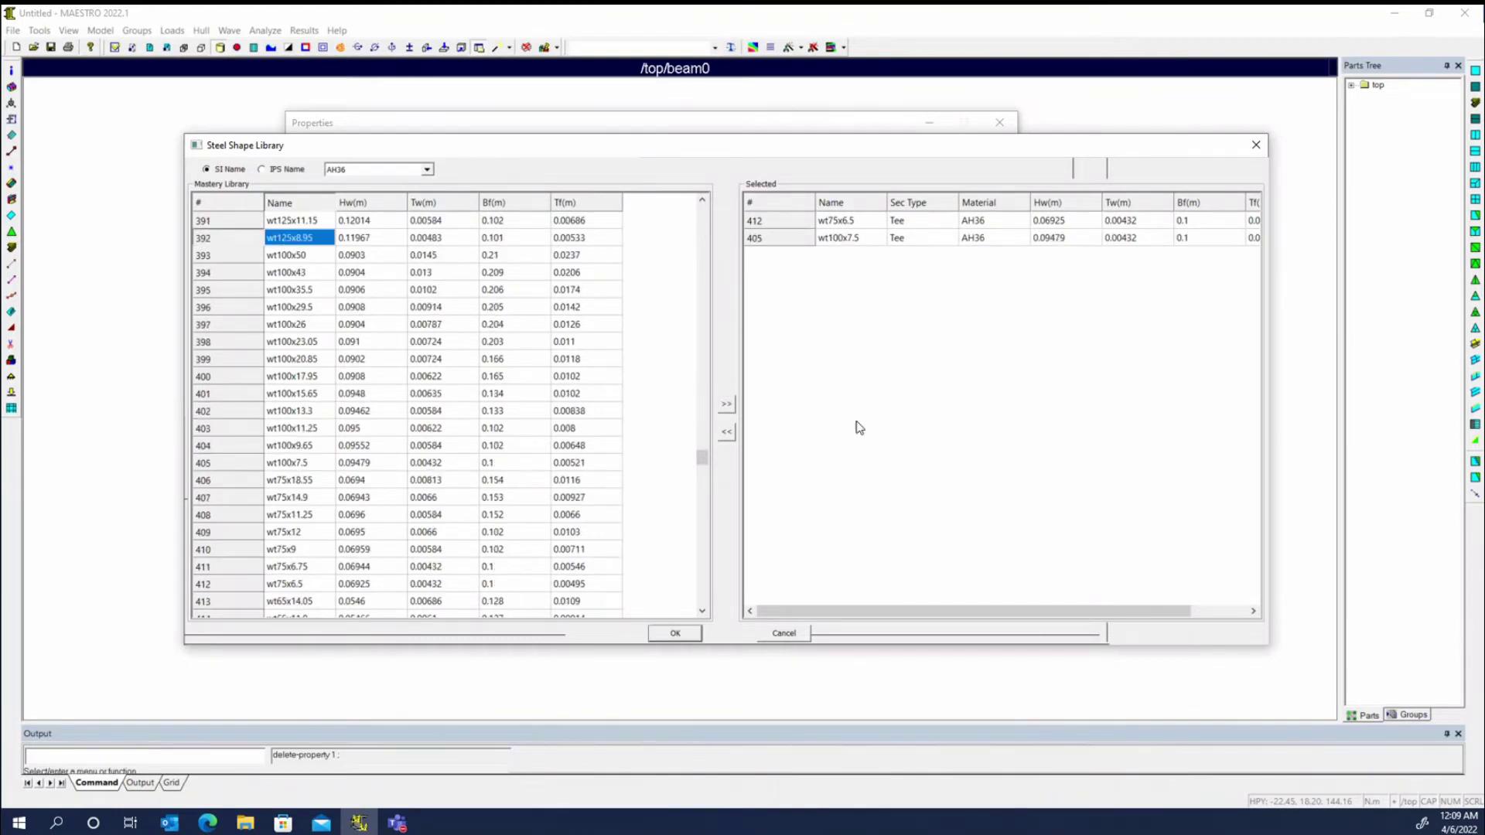
pyautogui.click(727, 406)
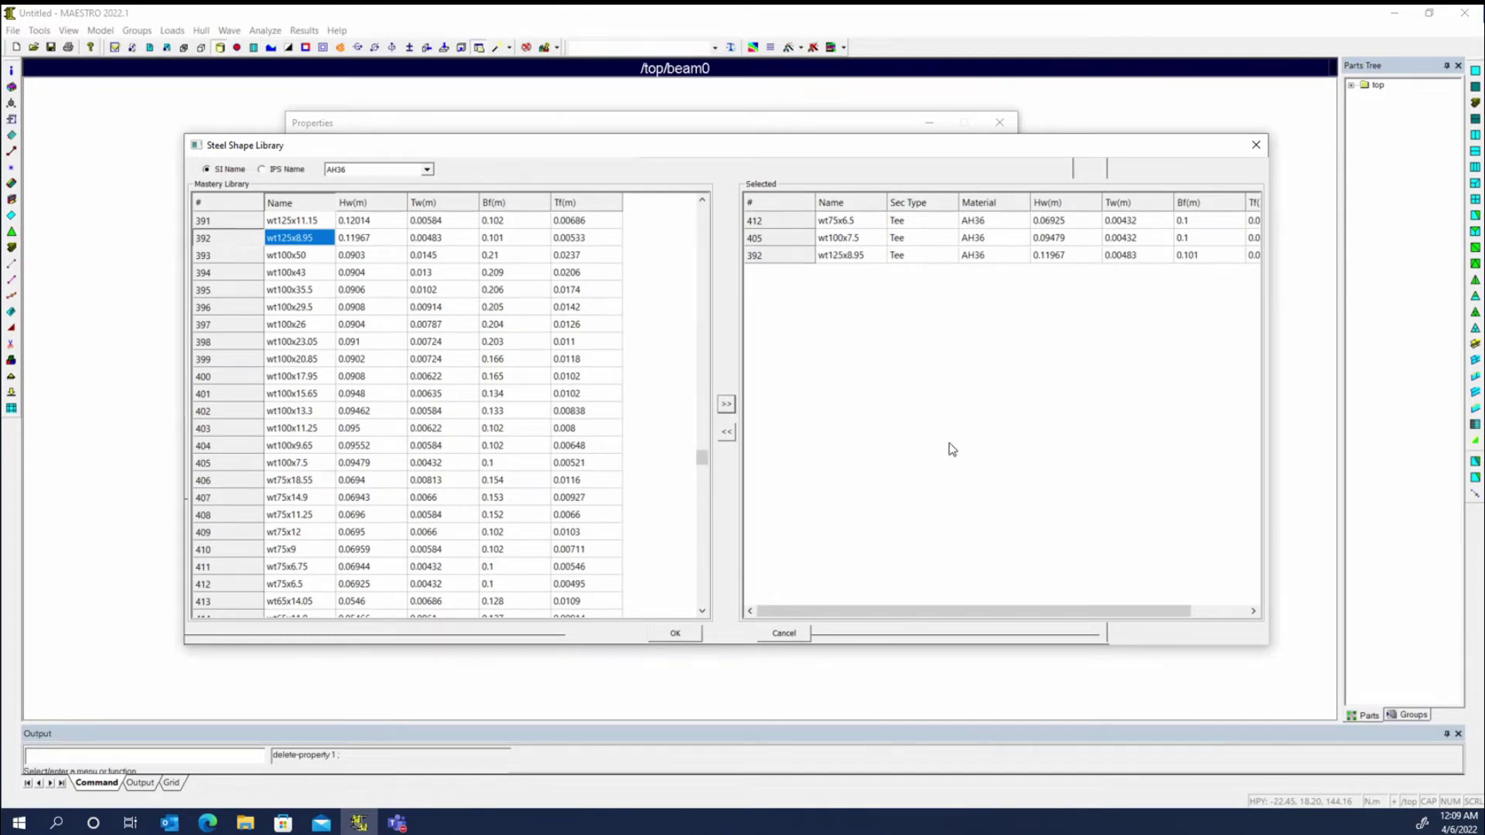
pyautogui.click(676, 635)
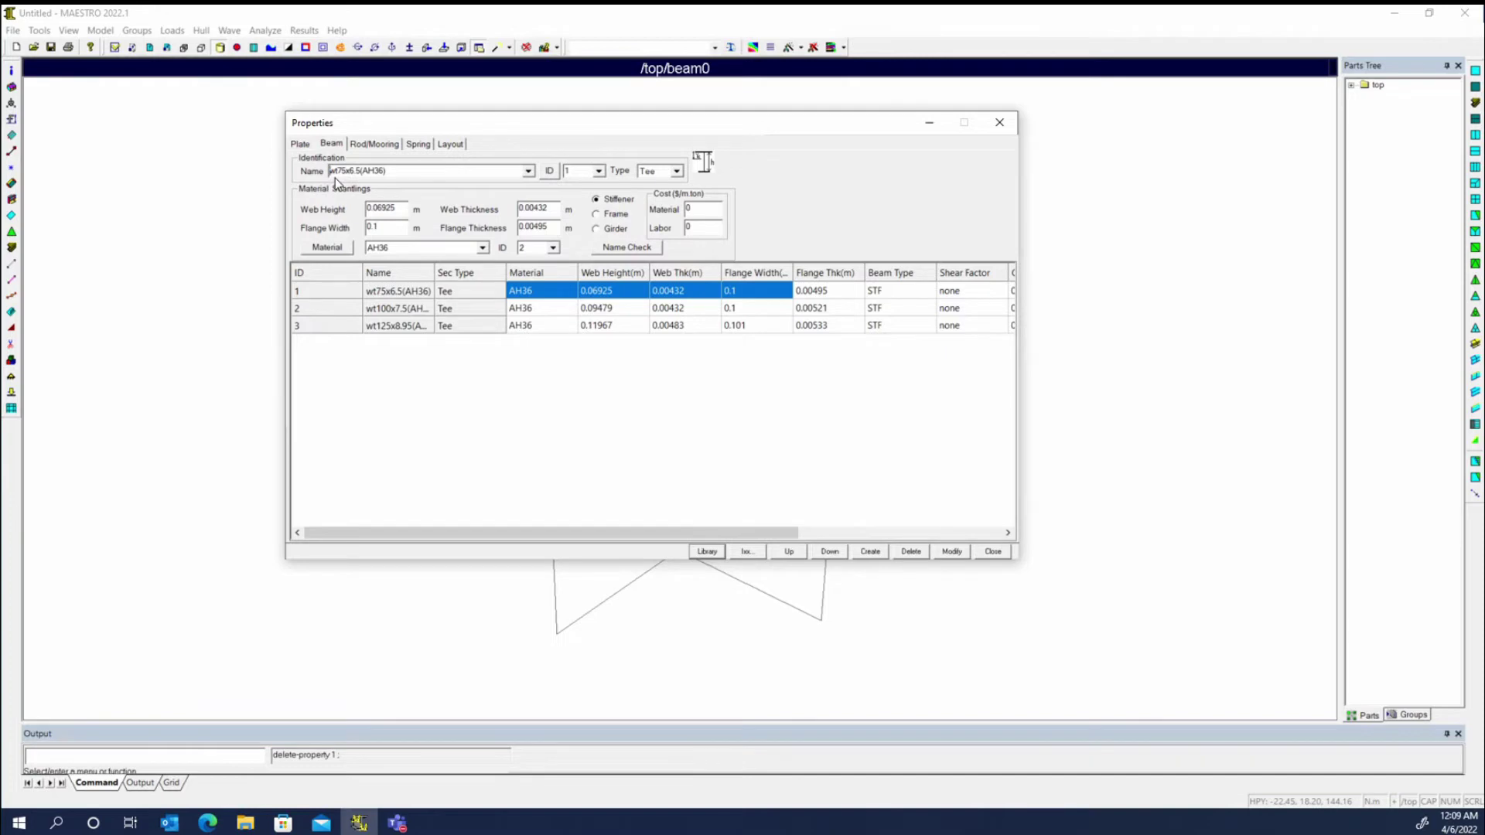
# Step: Create a new beam property named BU 200x8+150x10 (AH36) by copying the existing wt75x6.5(AH36) property
pyautogui.click(550, 172)
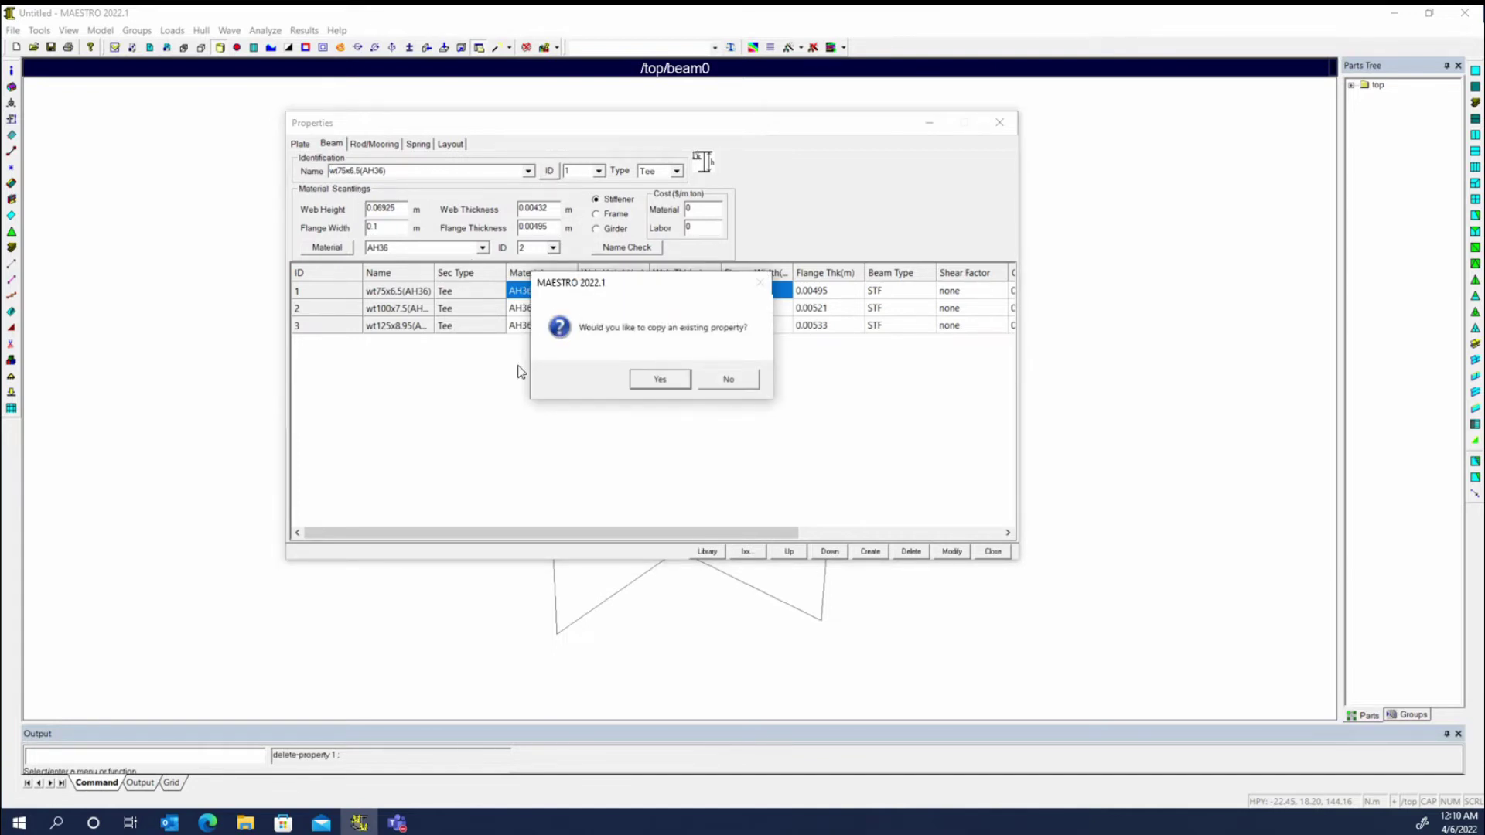
pyautogui.click(660, 380)
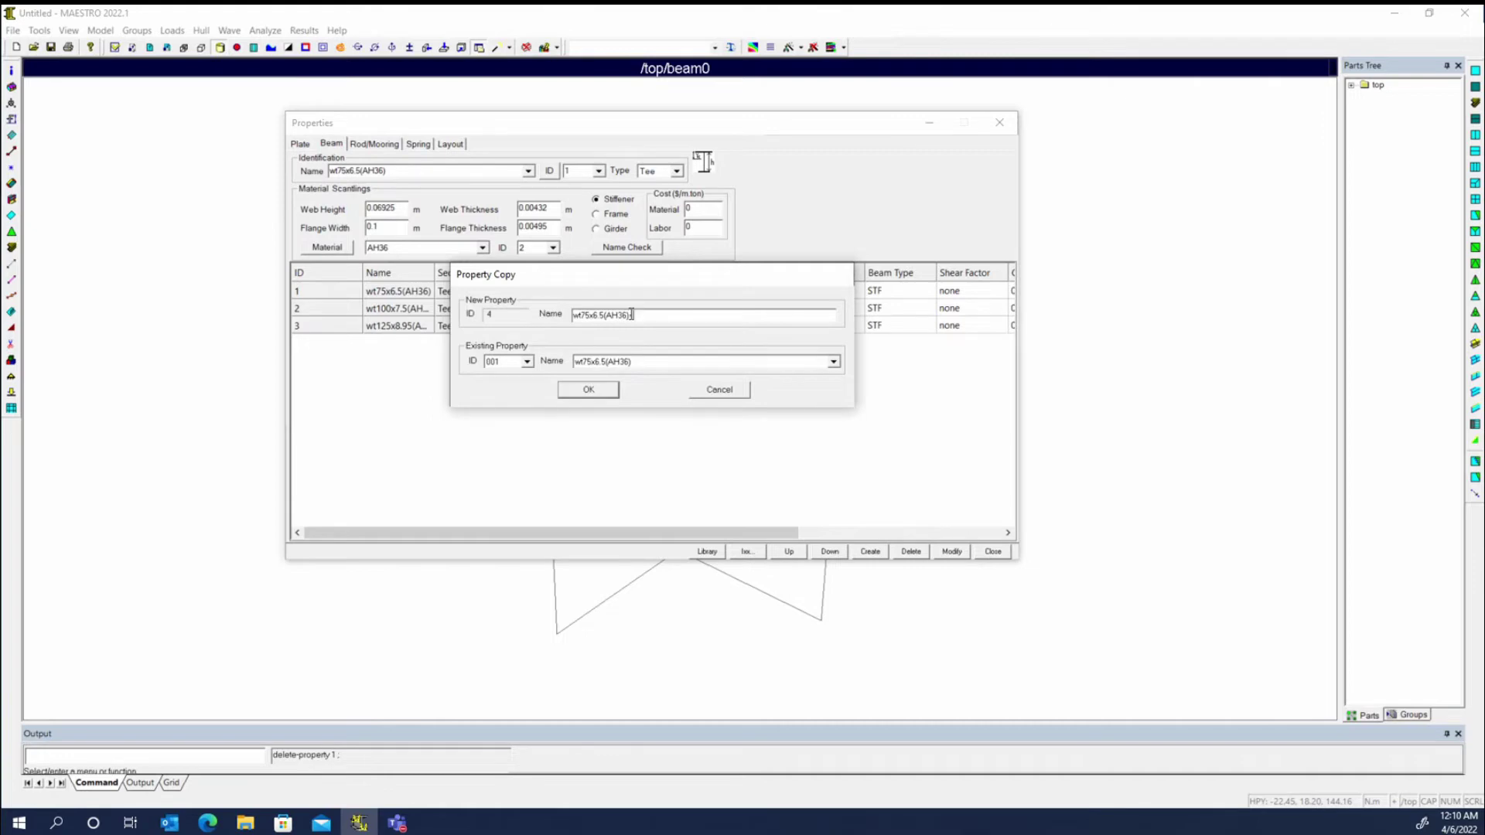
pyautogui.write('+')
pyautogui.moveTo(646, 317); pyautogui.dragTo(548, 325)
pyautogui.write('BU 200x8+150x10 (AH36)')
pyautogui.click(601, 392)
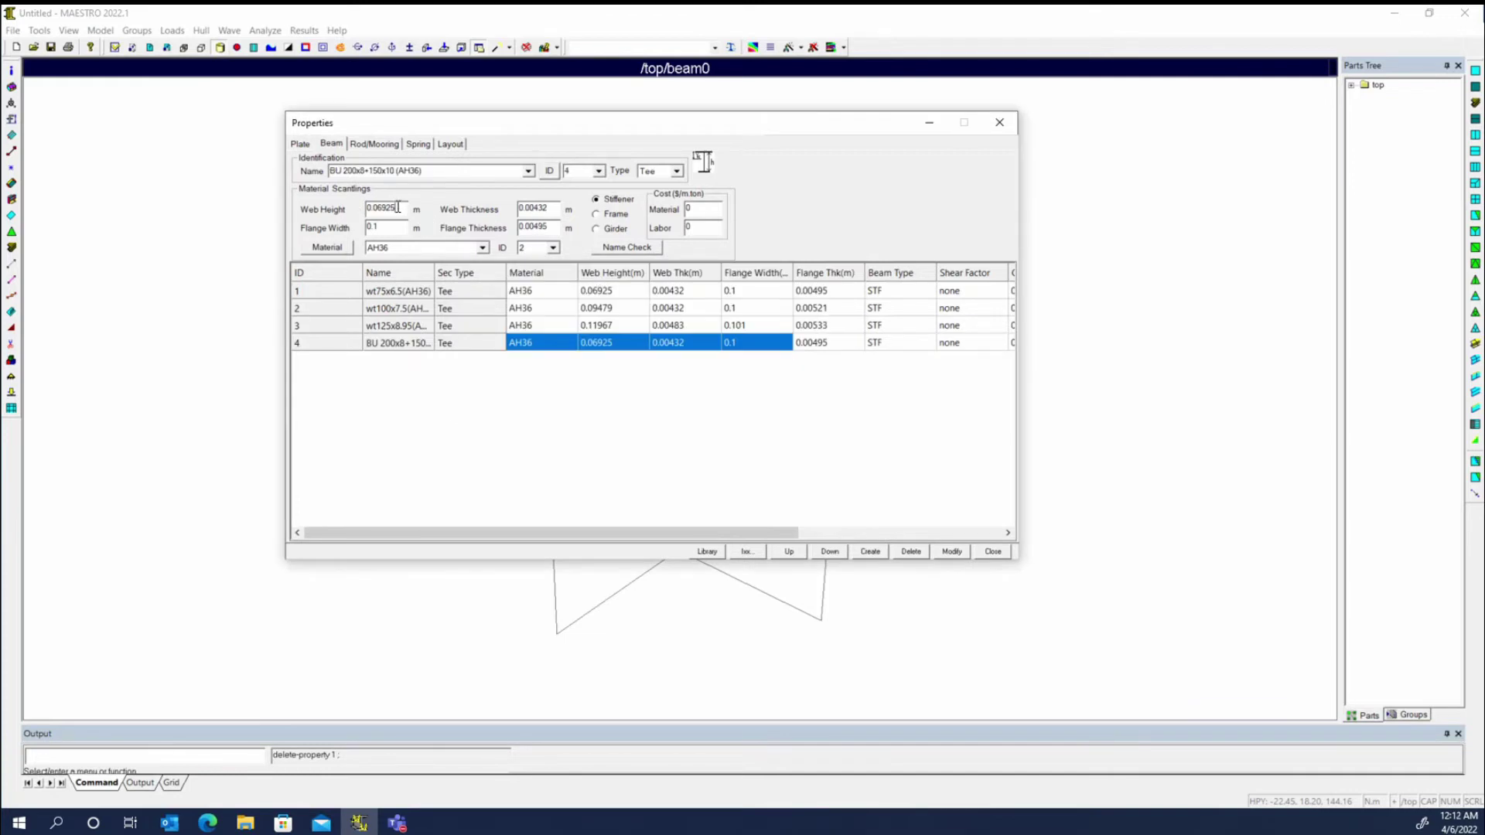
# Step: Enter web height .2, web thickness .008, flange width 150 and flange thickness .01 for the copied tee beam
pyautogui.moveTo(398, 207); pyautogui.dragTo(324, 220)
pyautogui.write('2')
pyautogui.press('Tab')
pyautogui.write('8008')
pyautogui.press('Tab')
pyautogui.write('150')
pyautogui.press('Tab')
pyautogui.write('01')
# Step: Classify the BU 200x8+150x10 (AH36) beam as a Girder and apply the modified scantlings to the property
pyautogui.click(608, 231)
pyautogui.click(625, 229)
pyautogui.click(713, 211)
pyautogui.click(822, 345)
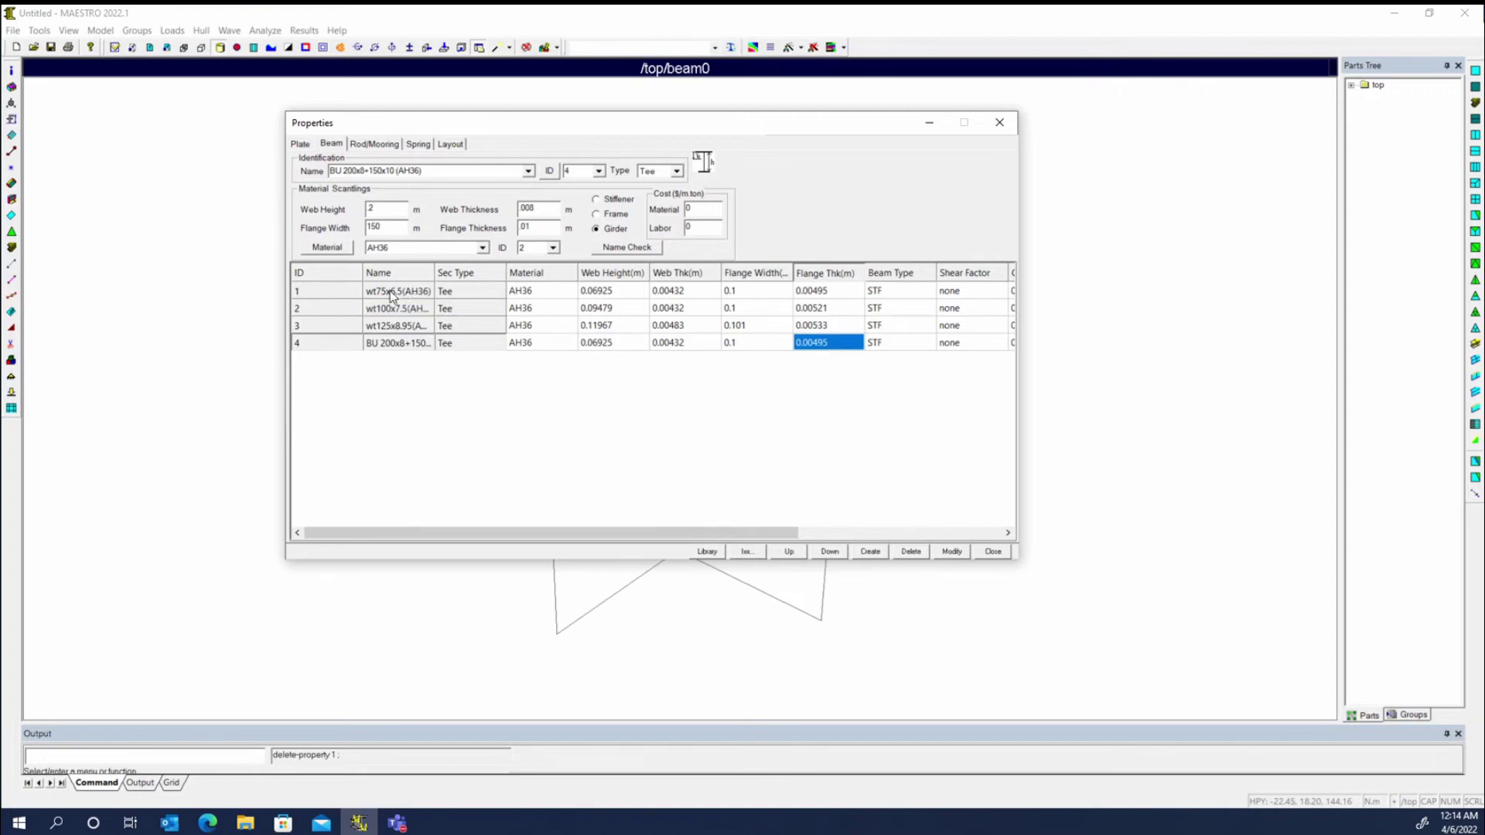
pyautogui.click(954, 551)
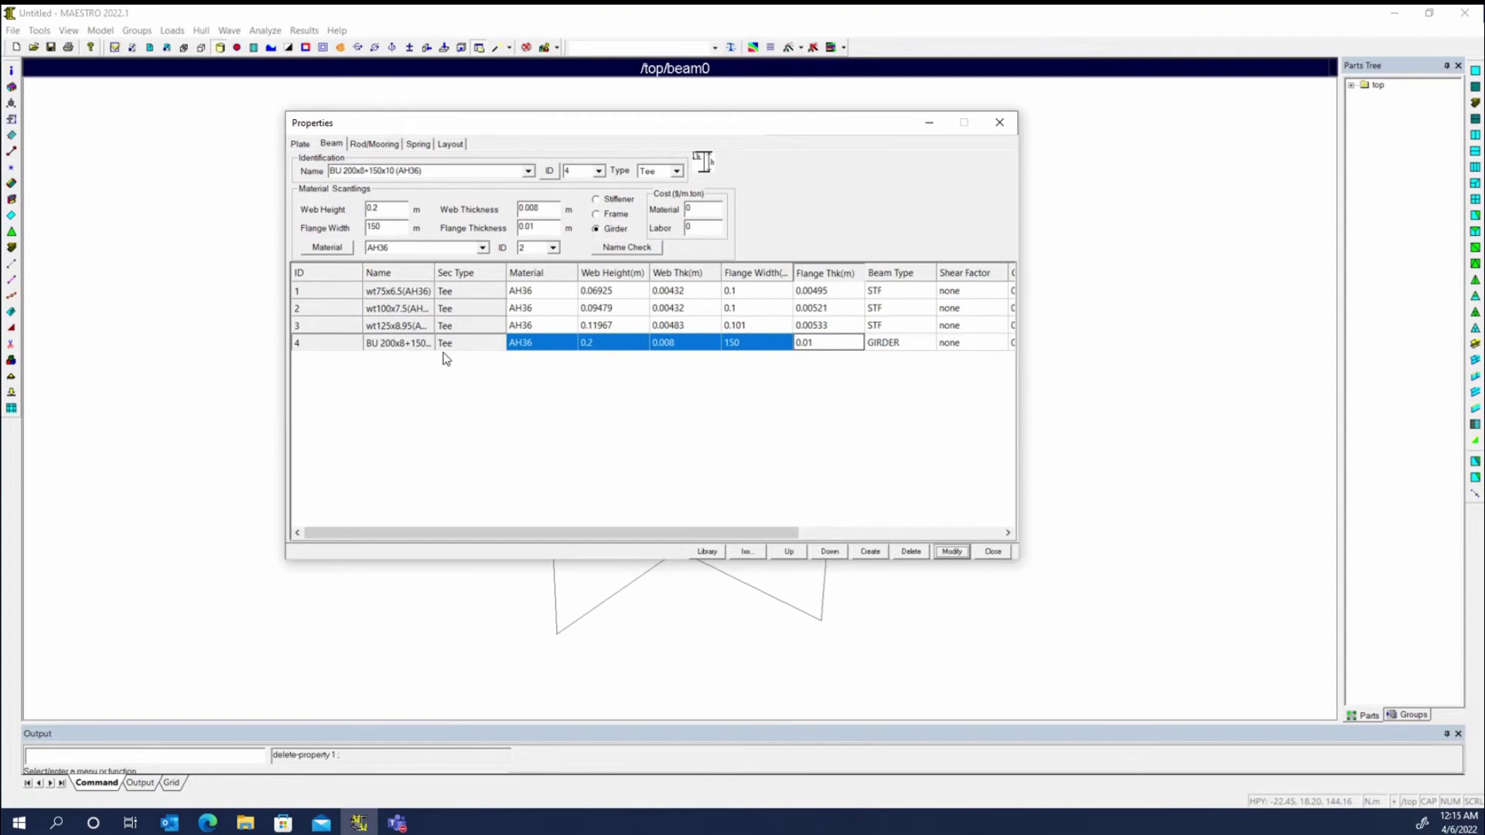
# Step: Run the name check on the beam properties and enlarge the output area to read its report
pyautogui.click(609, 344)
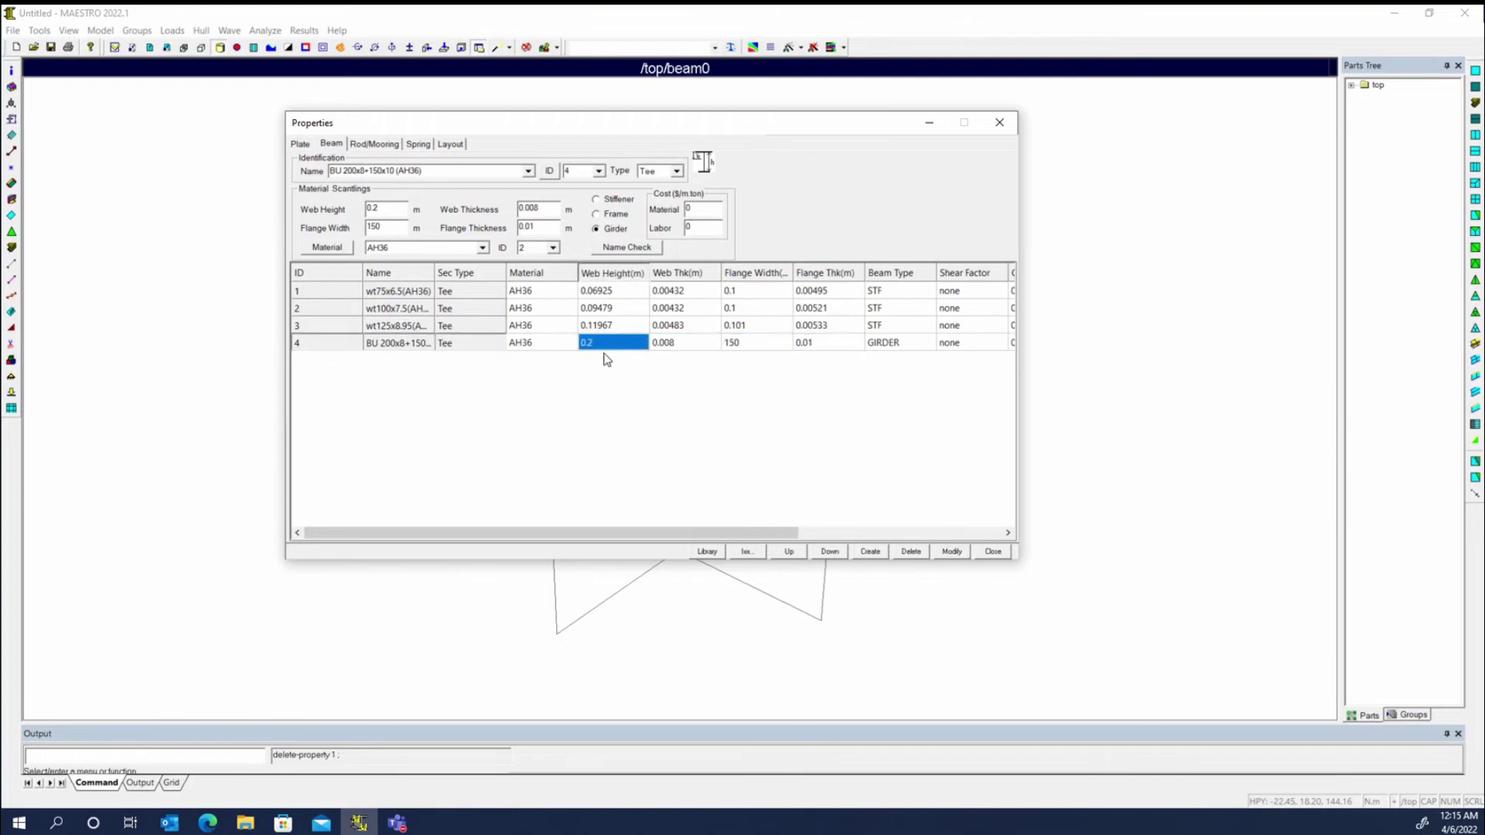
pyautogui.click(628, 248)
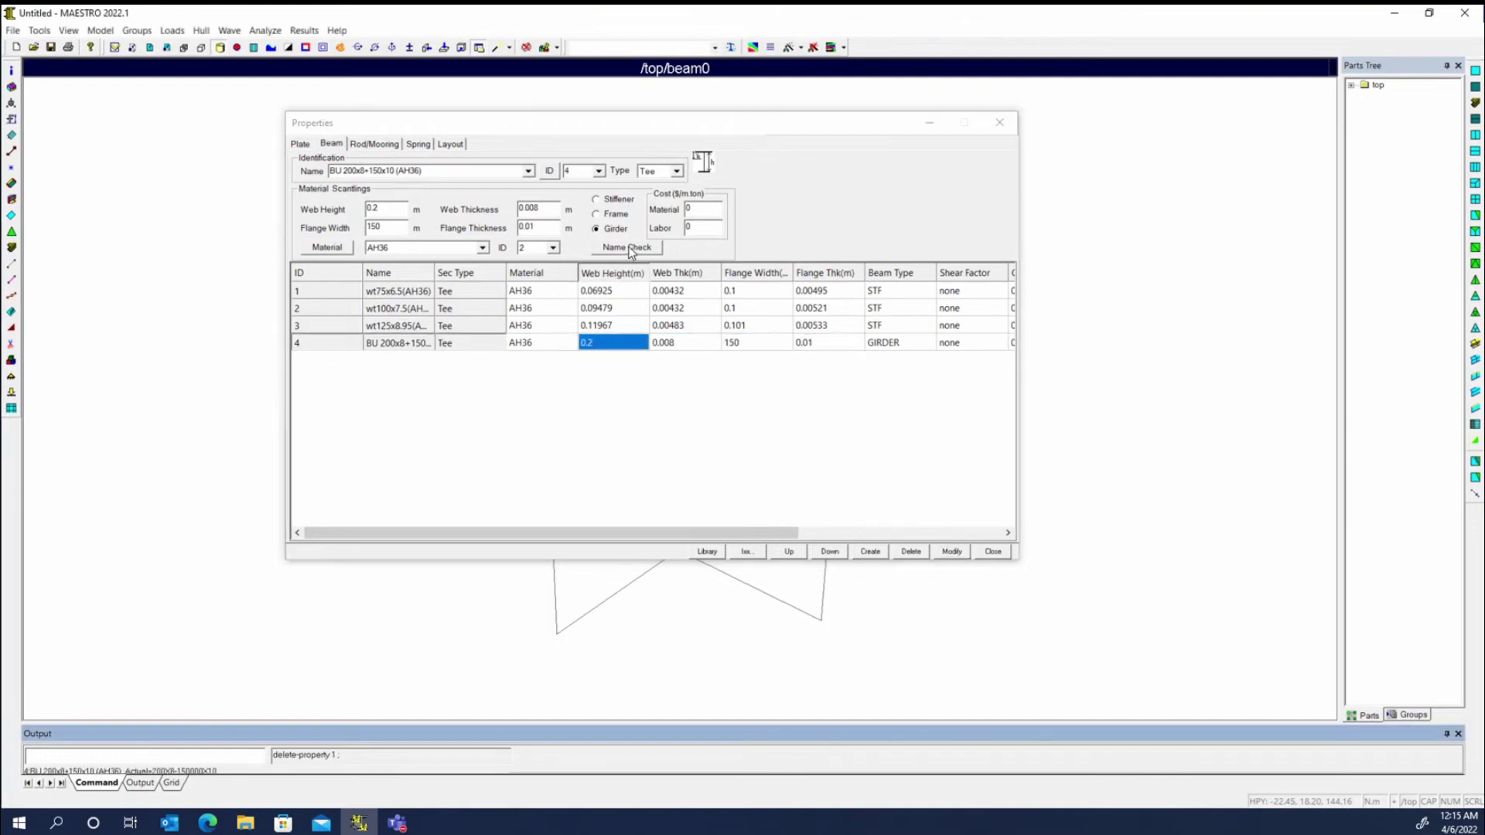
pyautogui.click(141, 783)
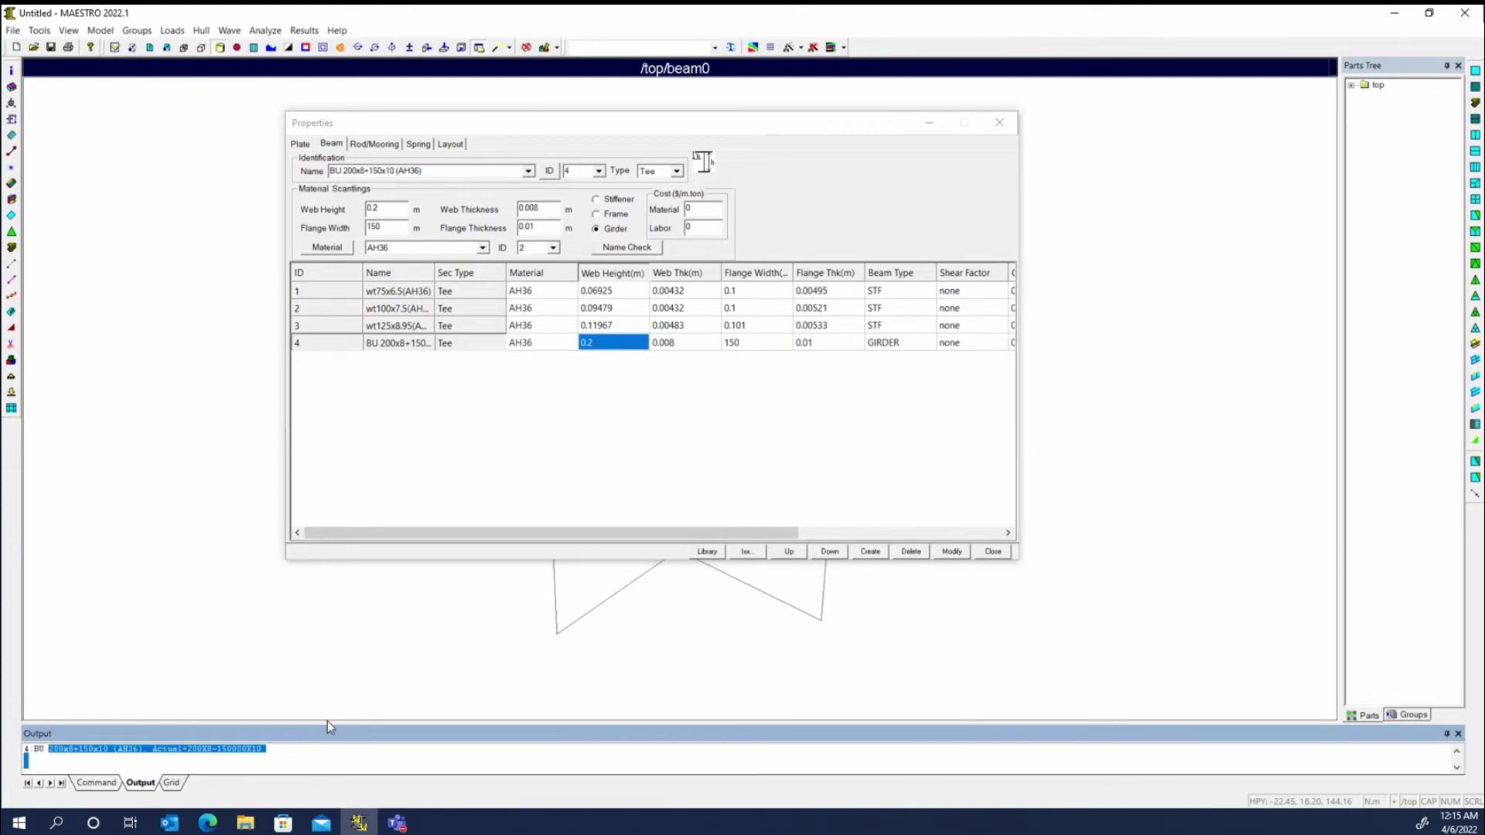
pyautogui.moveTo(325, 721); pyautogui.dragTo(365, 623)
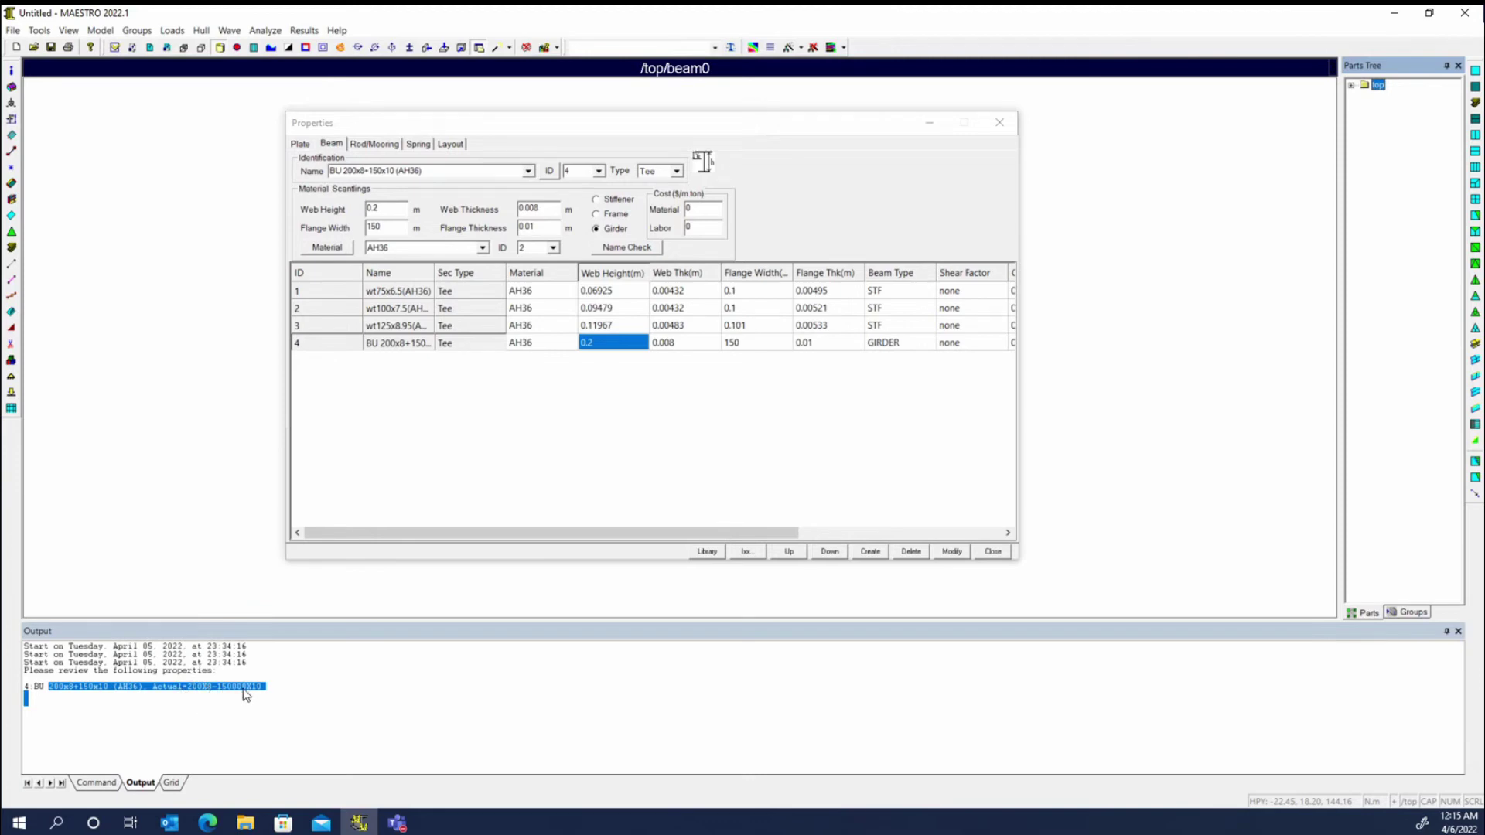
# Step: Correct the flange width of BU 200x8+150x10 (AH36) to 0.15 m, apply the change and rerun the name check
pyautogui.click(739, 345)
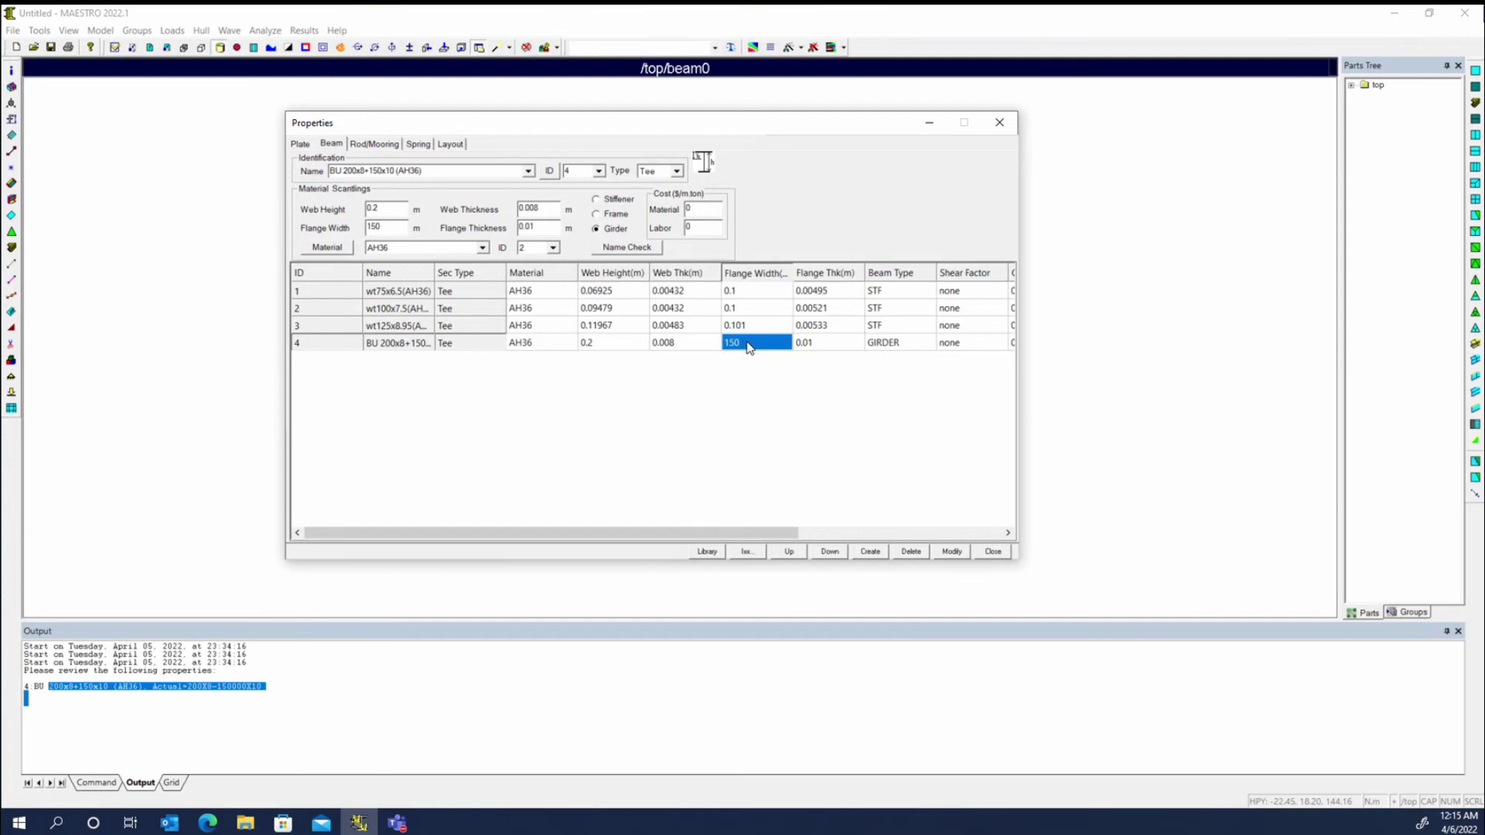
pyautogui.click(749, 342)
pyautogui.click(728, 346)
pyautogui.click(952, 551)
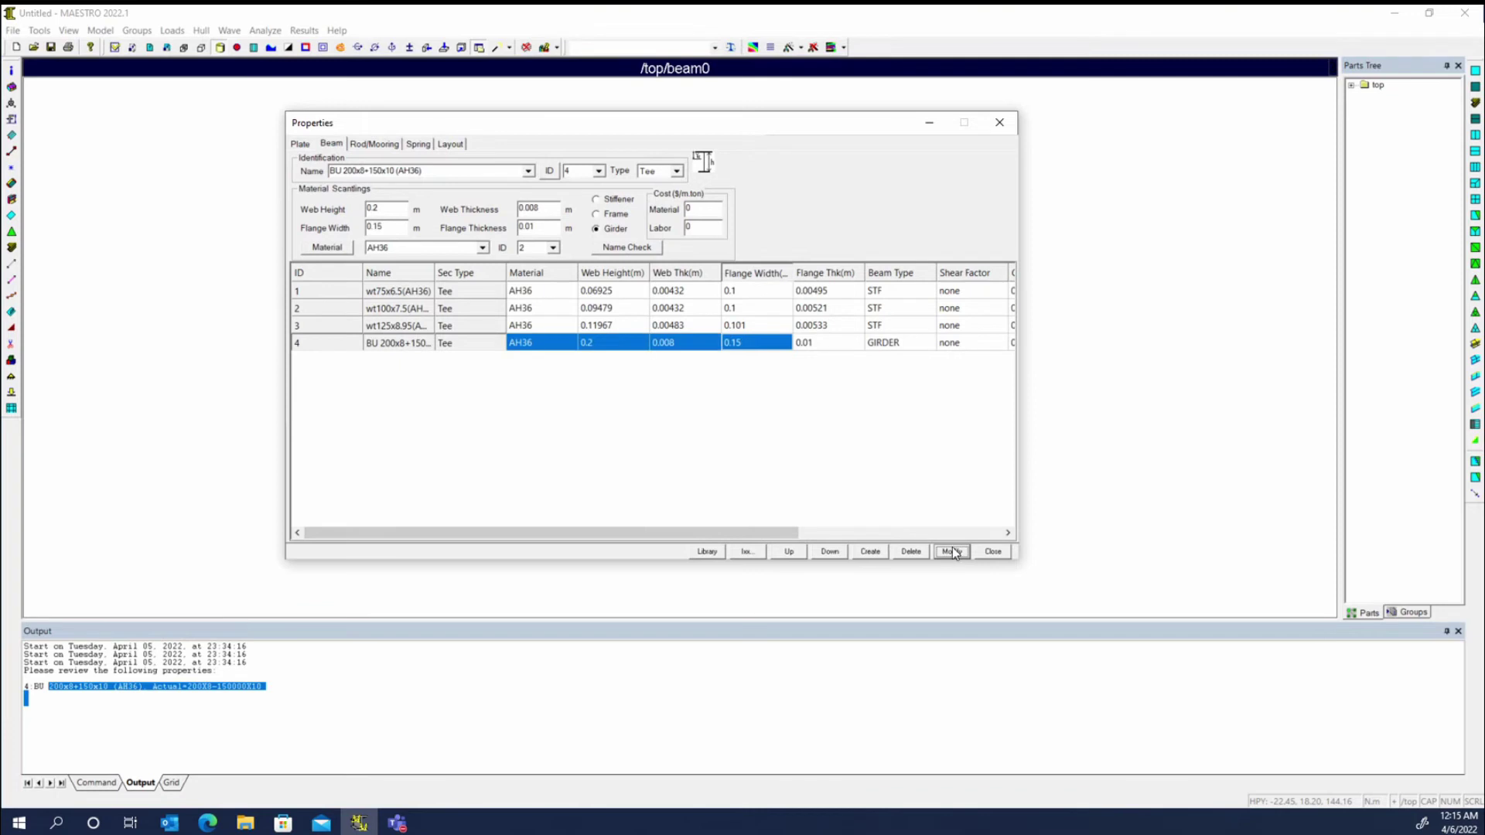
pyautogui.click(625, 248)
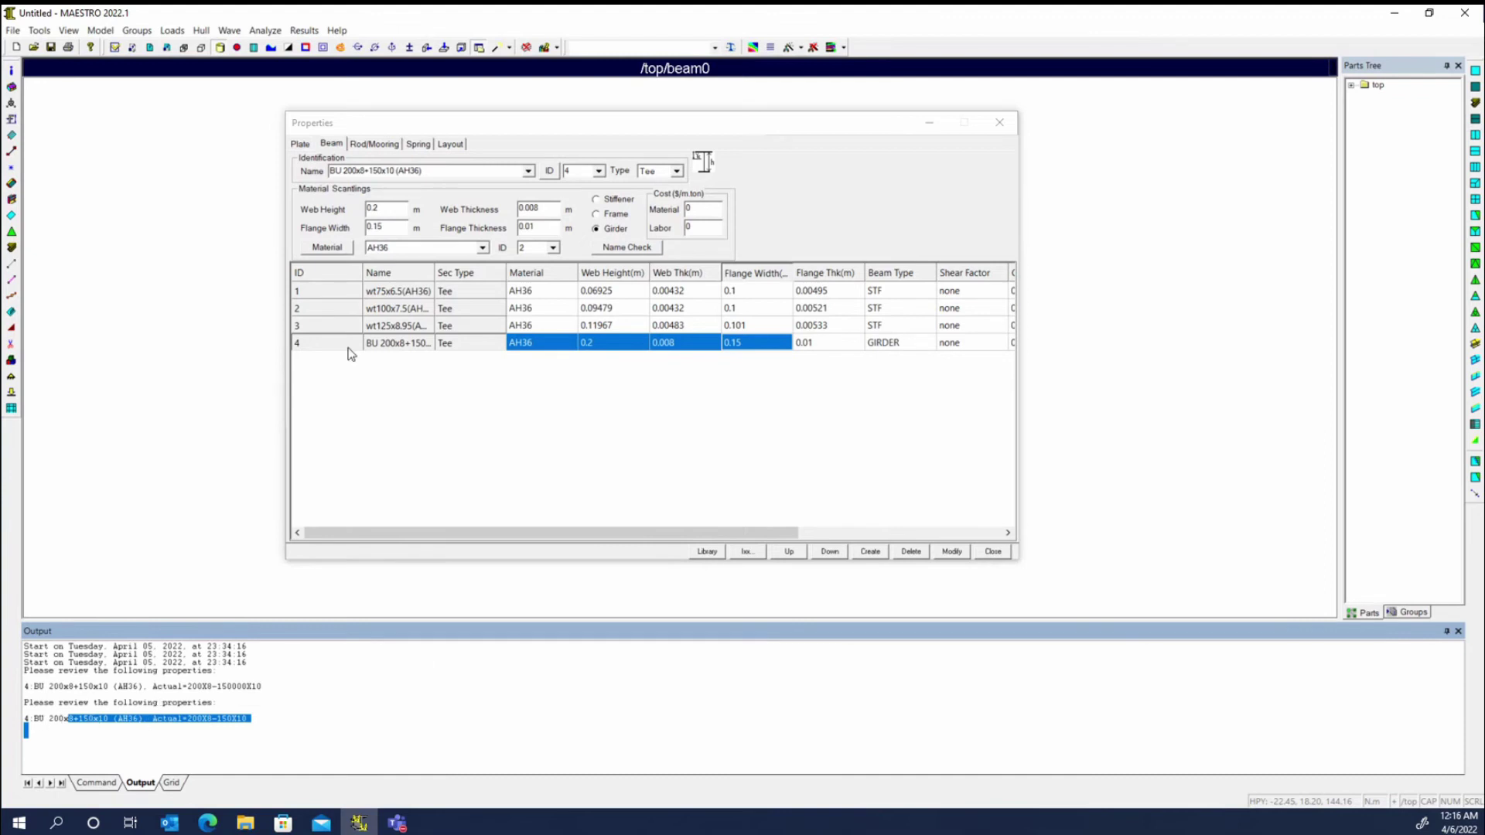
# Step: Widen the Name column to fit the full property names and view the built-up girder's cross-section properties
pyautogui.moveTo(434, 272); pyautogui.dragTo(502, 272)
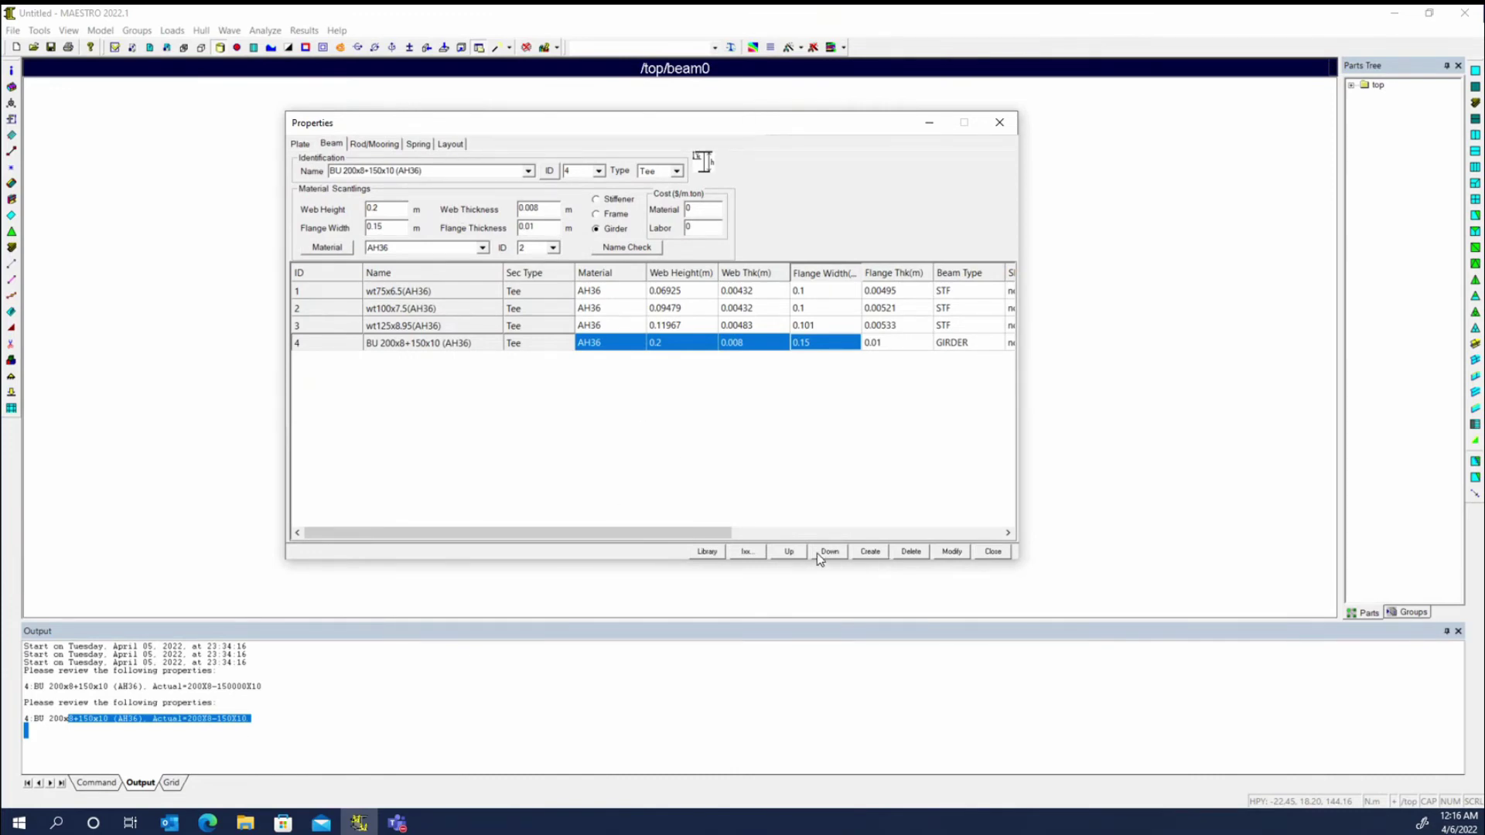
pyautogui.click(747, 552)
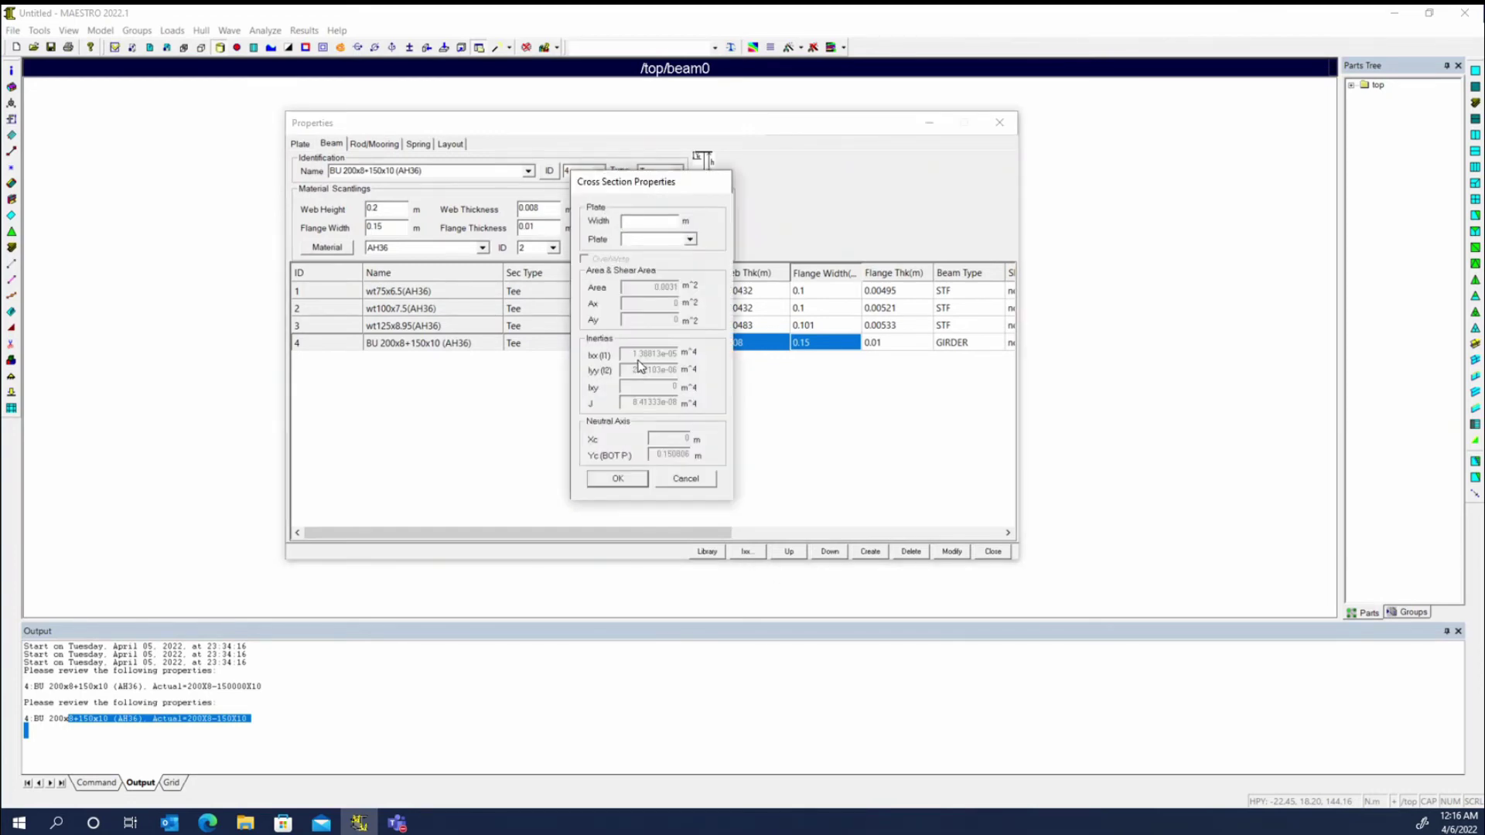
pyautogui.click(681, 476)
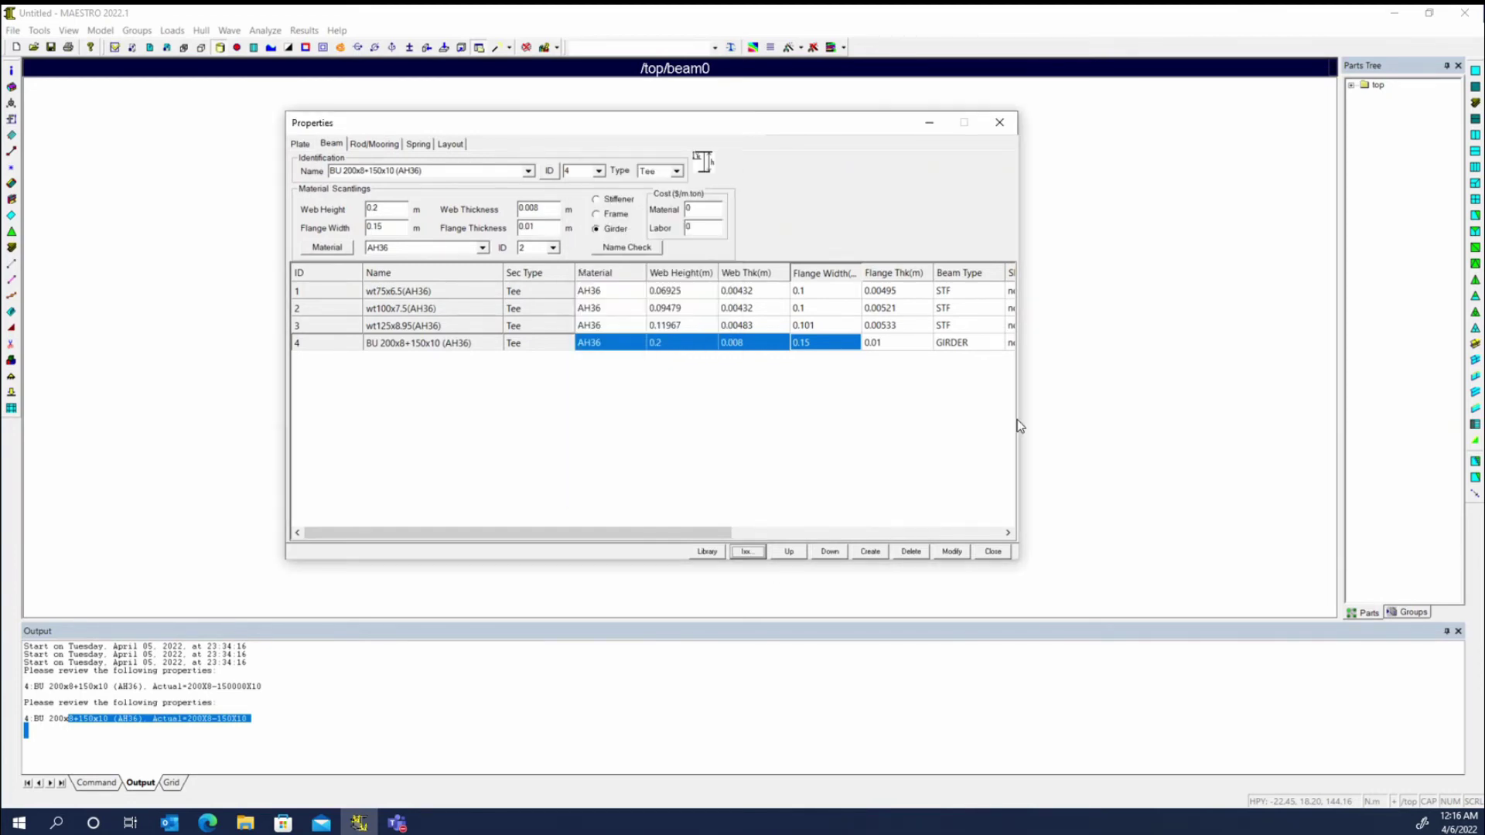
# Step: Widen the Properties dialog to view the shear factor, cost and weight columns of the beams, and narrow it again
pyautogui.moveTo(1018, 477); pyautogui.dragTo(1339, 508)
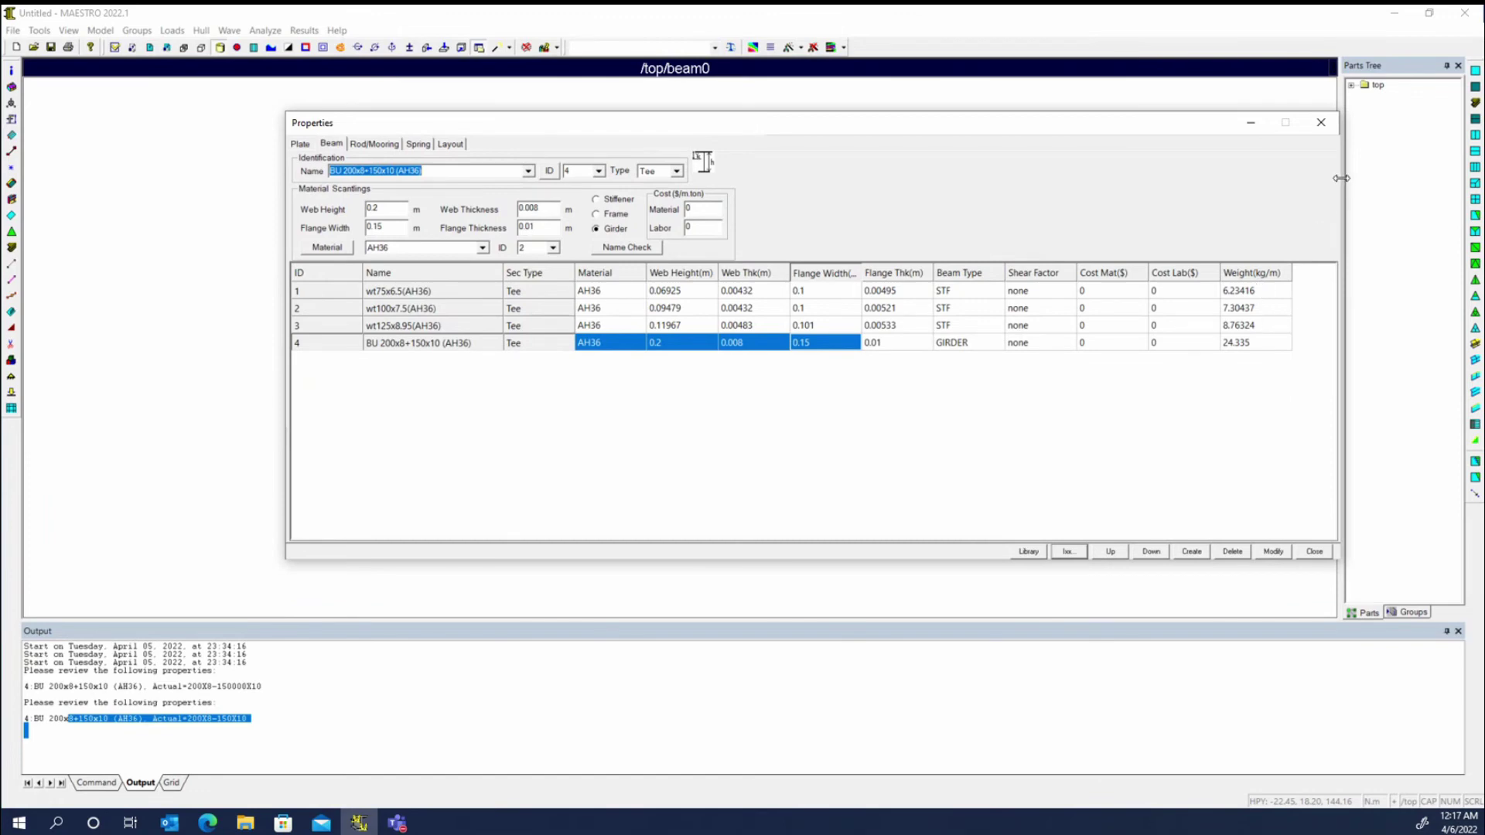
pyautogui.moveTo(1338, 179); pyautogui.dragTo(1065, 179)
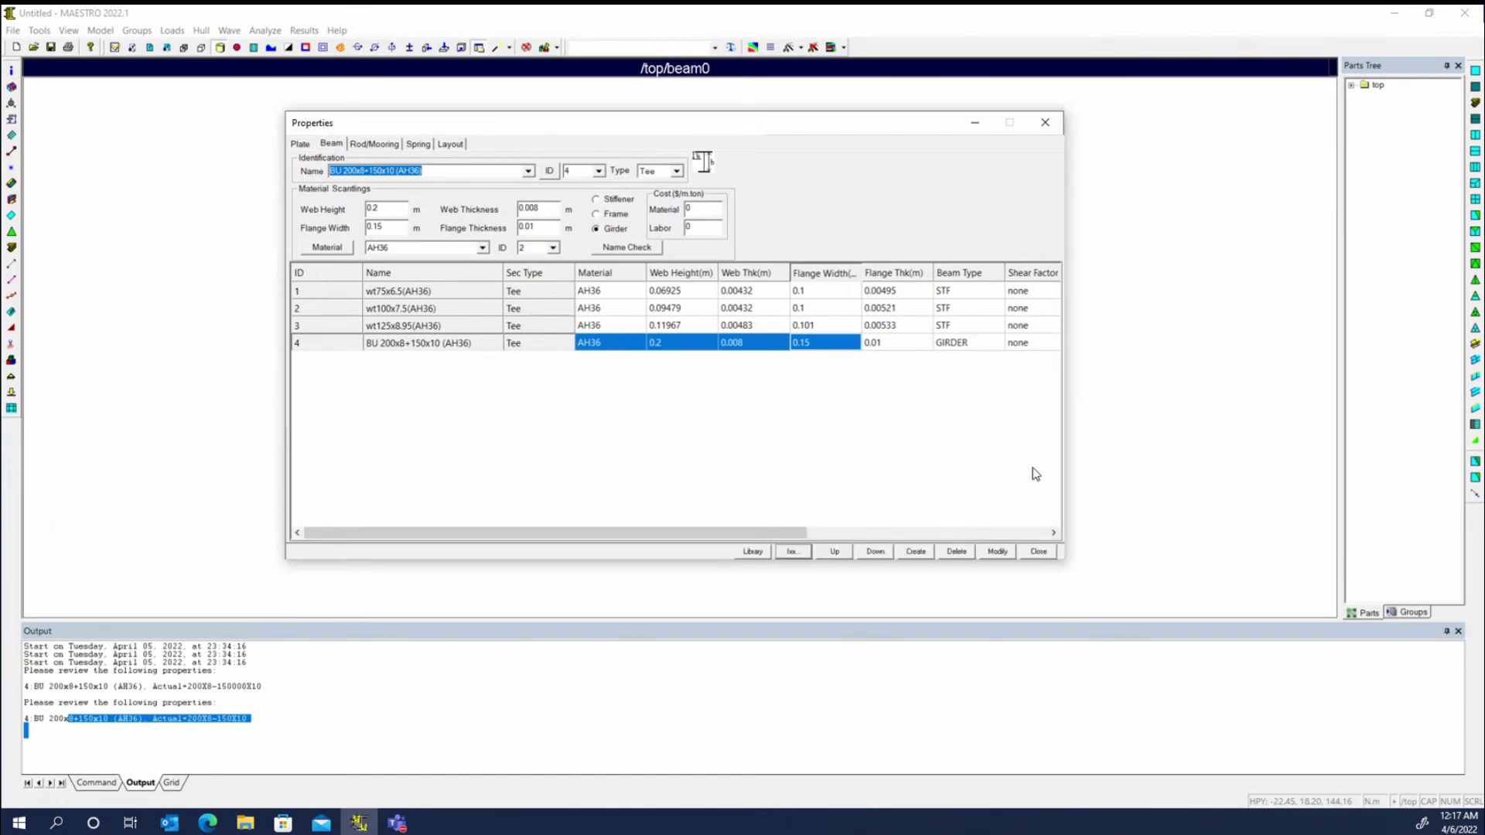
# Step: Try to start a new Bar-type beam property named FB 75x5(AH36) without copying an existing property
pyautogui.click(402, 171)
pyautogui.click(676, 171)
pyautogui.click(625, 198)
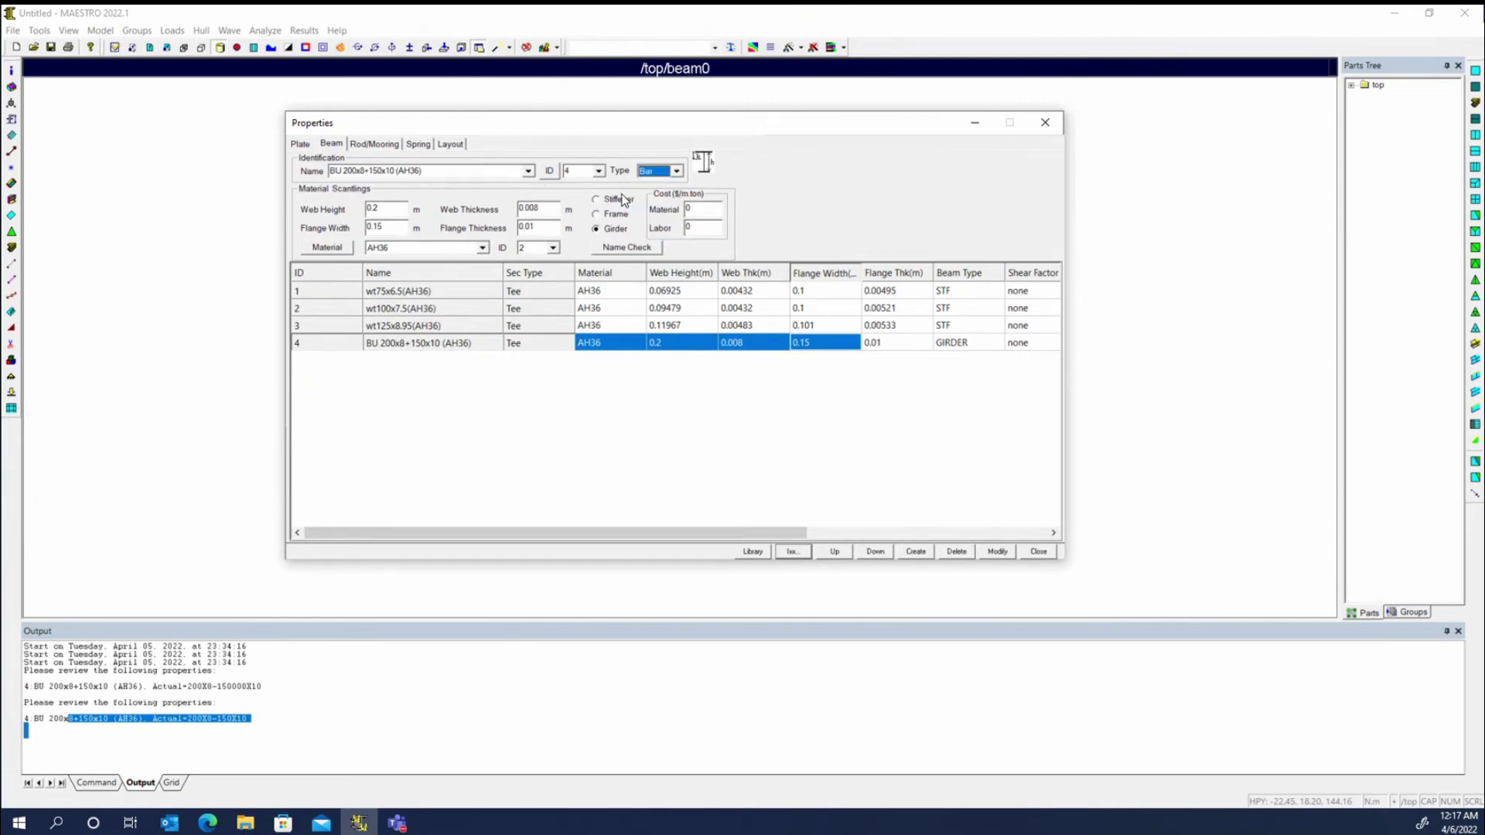
pyautogui.click(480, 171)
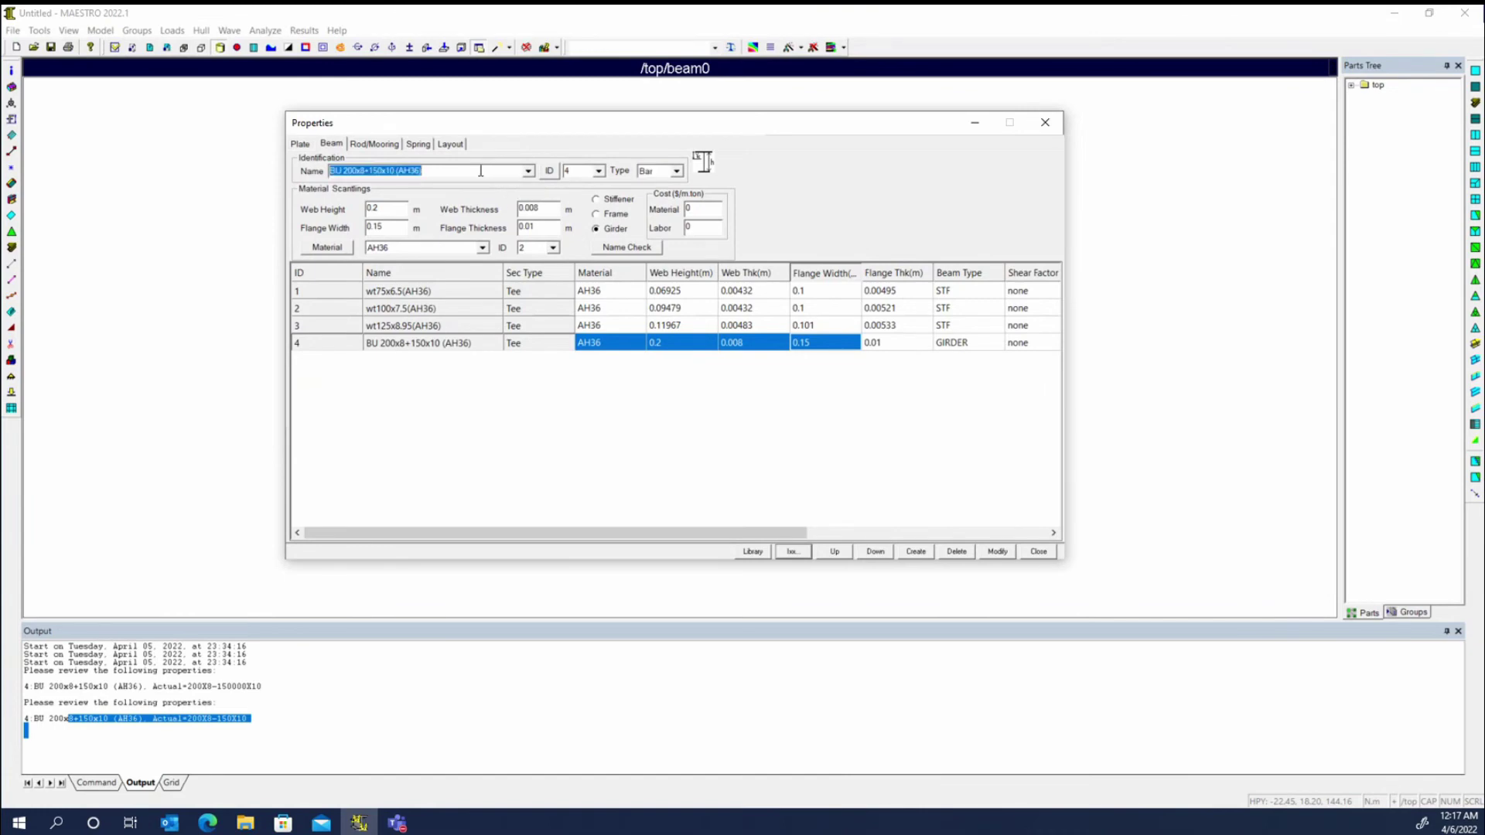
pyautogui.write('FB 75x5(AH')
pyautogui.click(550, 172)
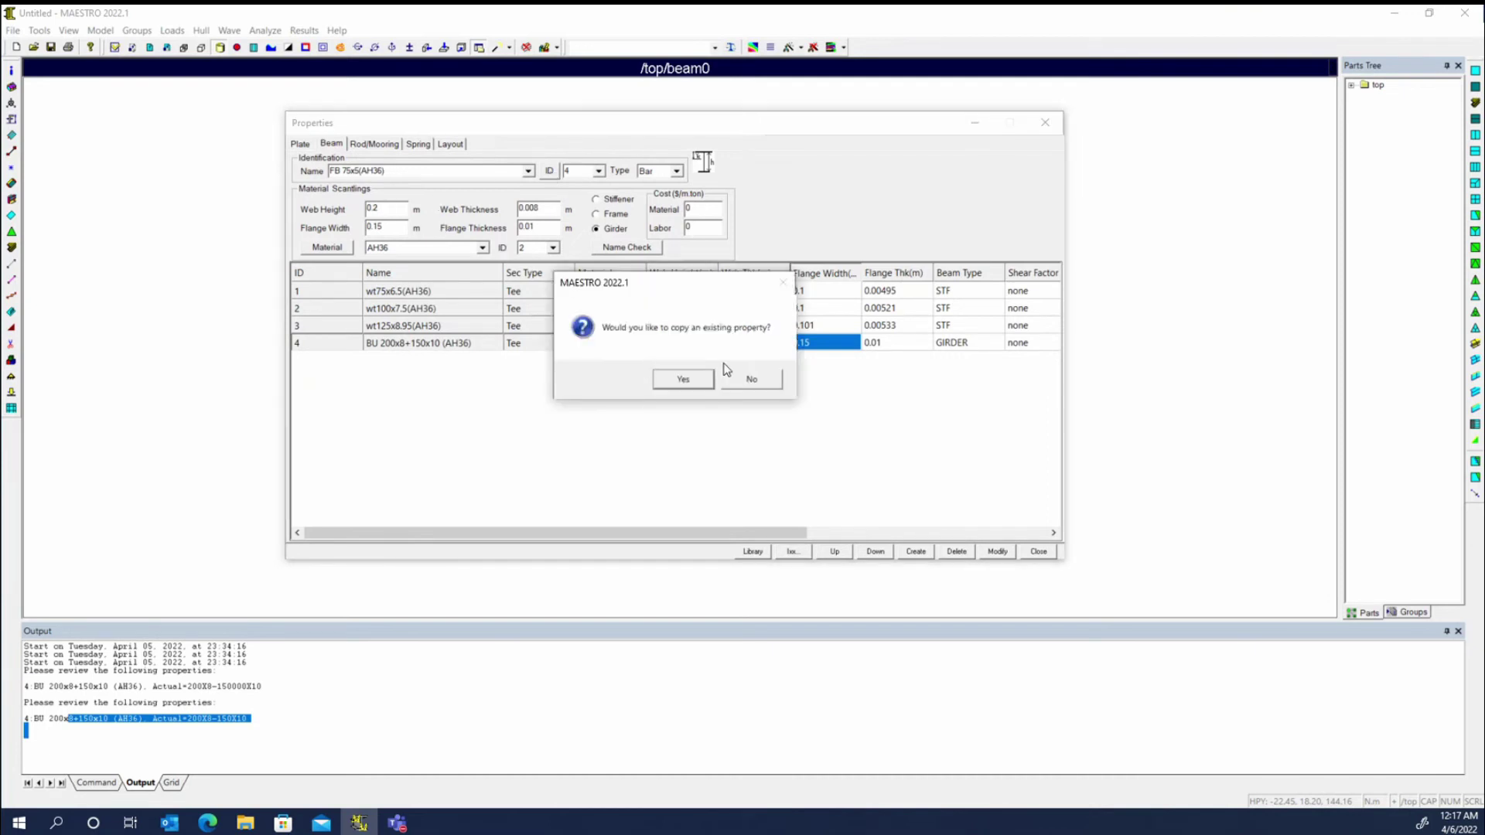
pyautogui.click(751, 378)
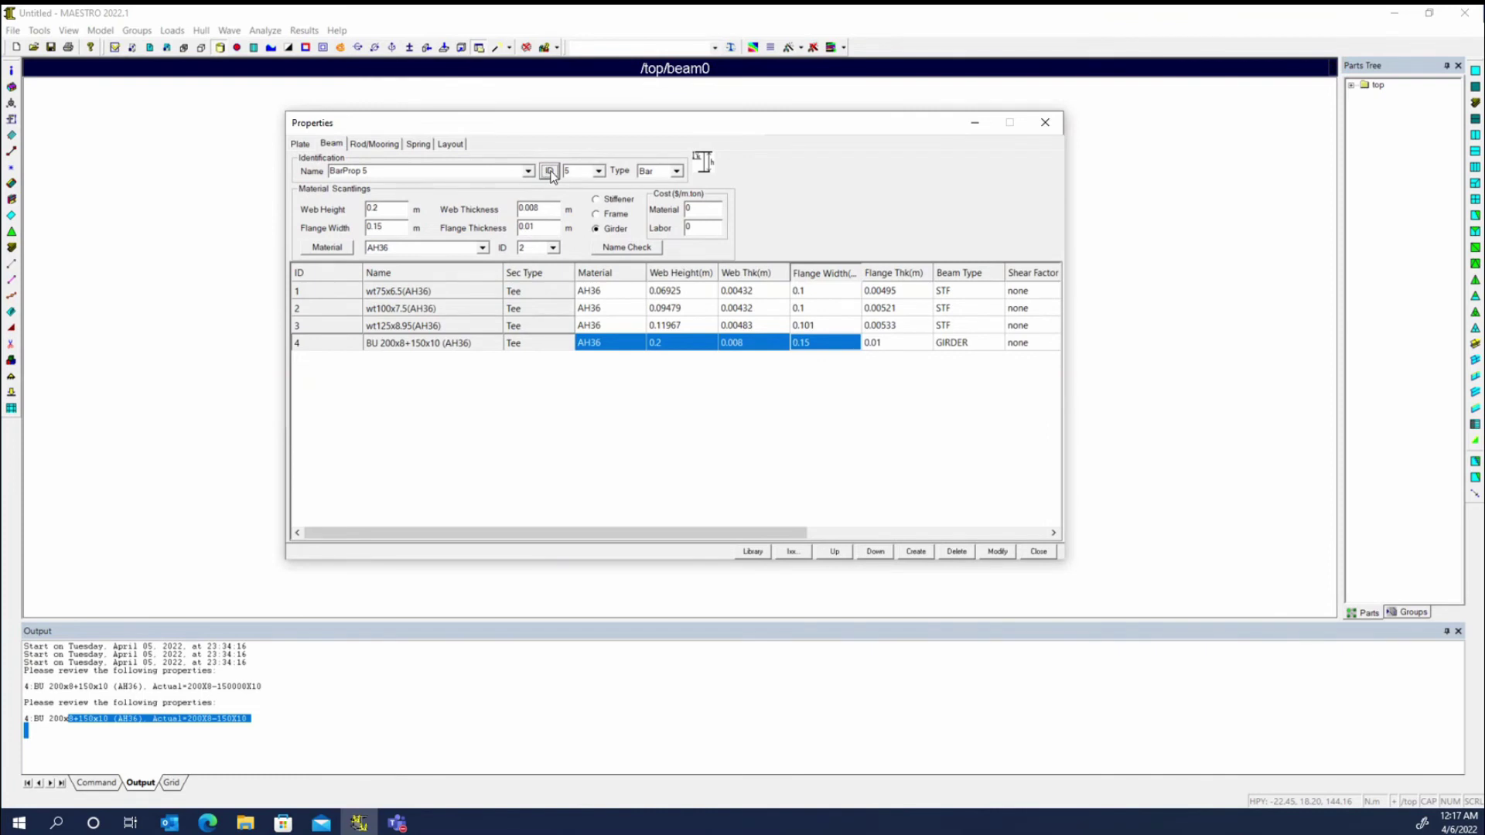
# Step: Try to define the new bar property as FB 75x5(AH36) with 0.075 m web height and 0.005 m web thickness
pyautogui.doubleClick(378, 171)
pyautogui.write('FB')
pyautogui.write('75x5(AH36')
pyautogui.moveTo(398, 206); pyautogui.dragTo(301, 207)
pyautogui.write('.075')
pyautogui.press('Tab')
pyautogui.click(371, 208)
pyautogui.click(541, 208)
pyautogui.press('BackSpace')
pyautogui.write('5')
pyautogui.click(996, 551)
# Step: Create beam property FB 75x5(AH36) under a new ID without copying, with web height 0.075 m and web thickness 0.005 m
pyautogui.click(549, 173)
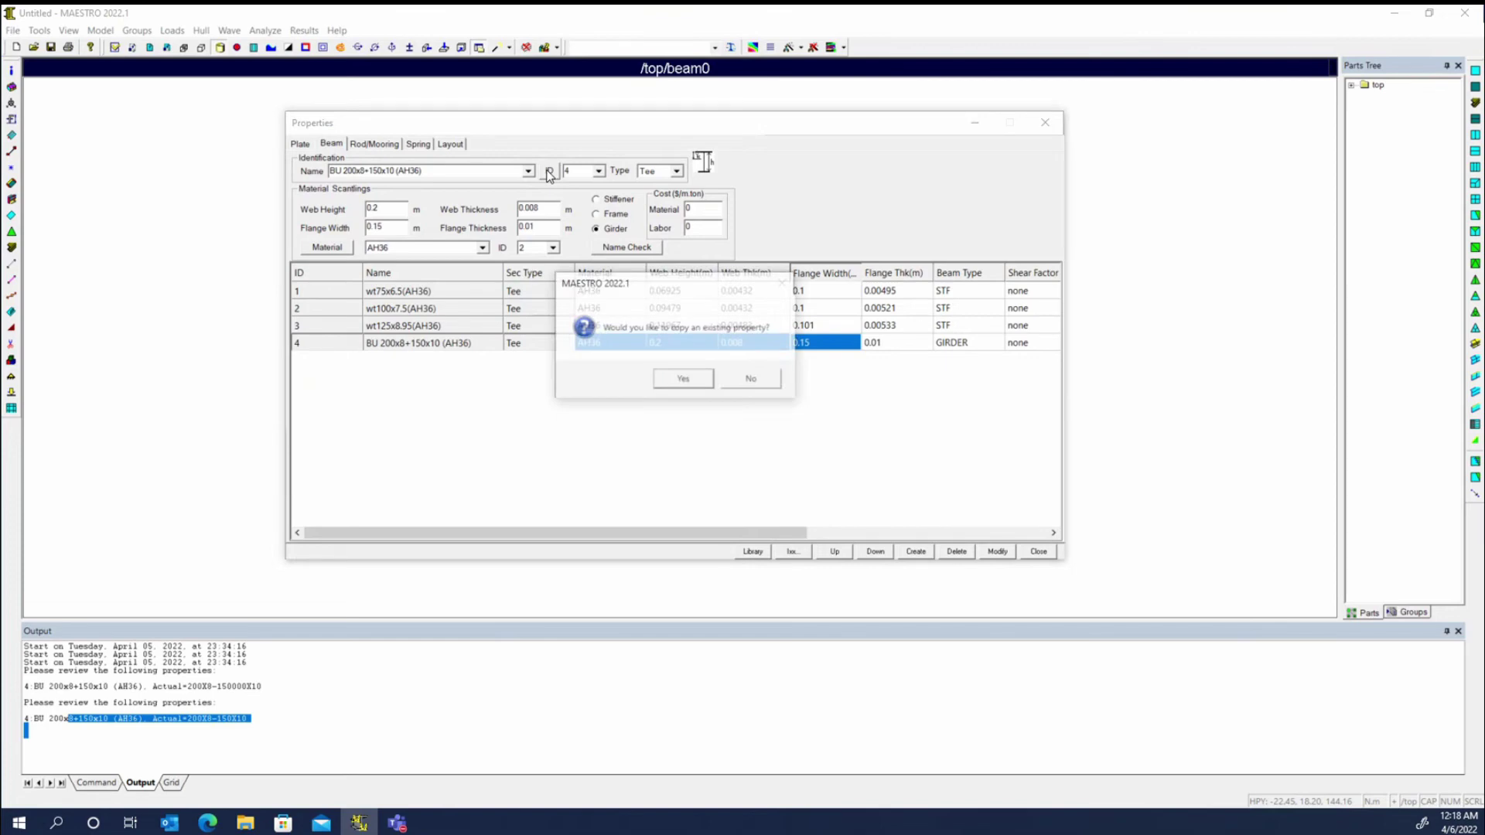
pyautogui.click(750, 378)
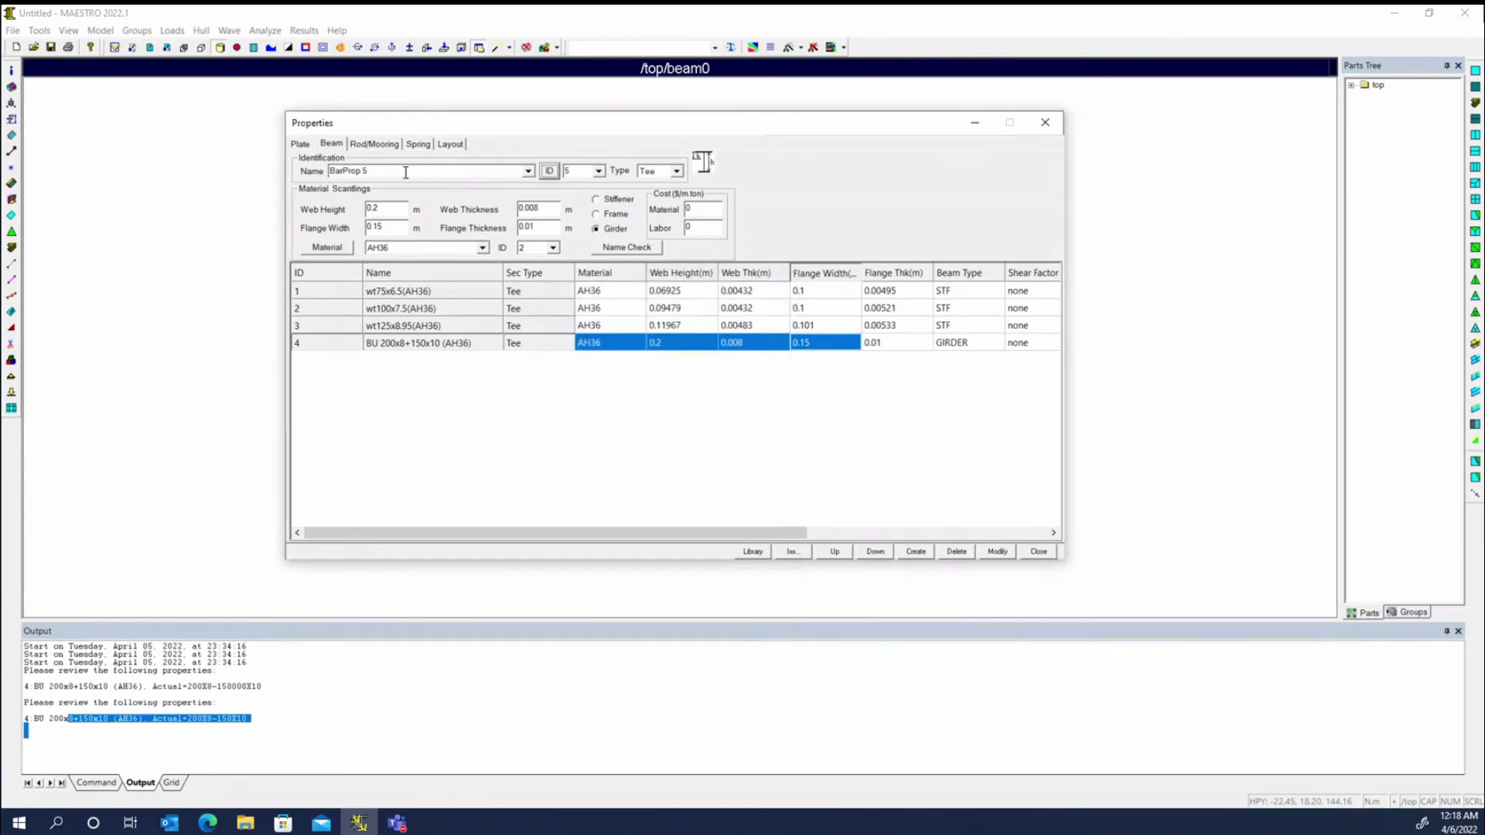
pyautogui.write('FB 75x5(AH36')
pyautogui.press('Tab')
pyautogui.write('.075')
pyautogui.press('Tab')
pyautogui.press('BackSpace')
pyautogui.write('.005')
pyautogui.click(915, 551)
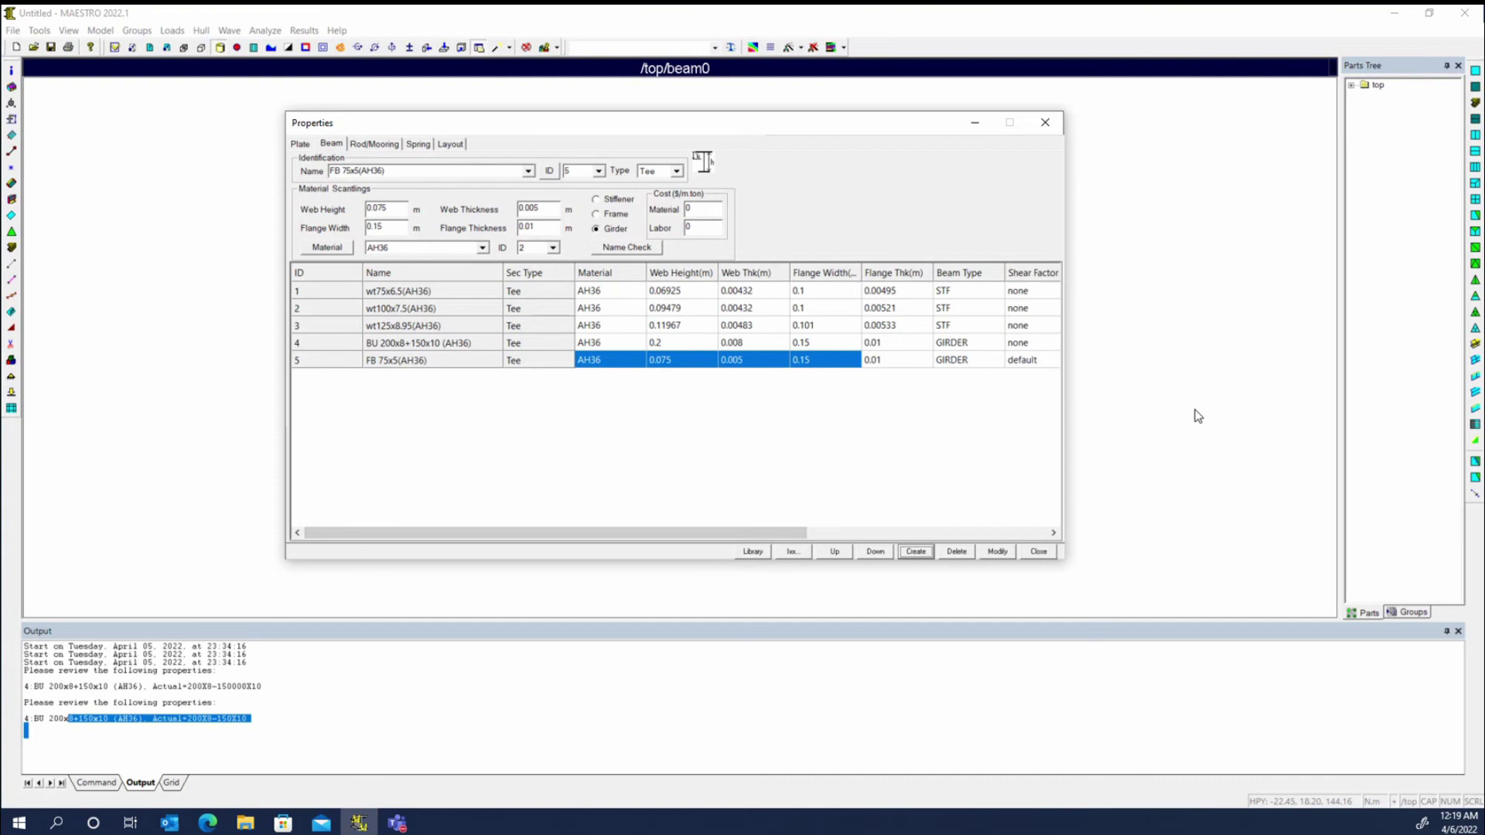
# Step: View the rod/mooring property options and the existing spring property
pyautogui.click(374, 144)
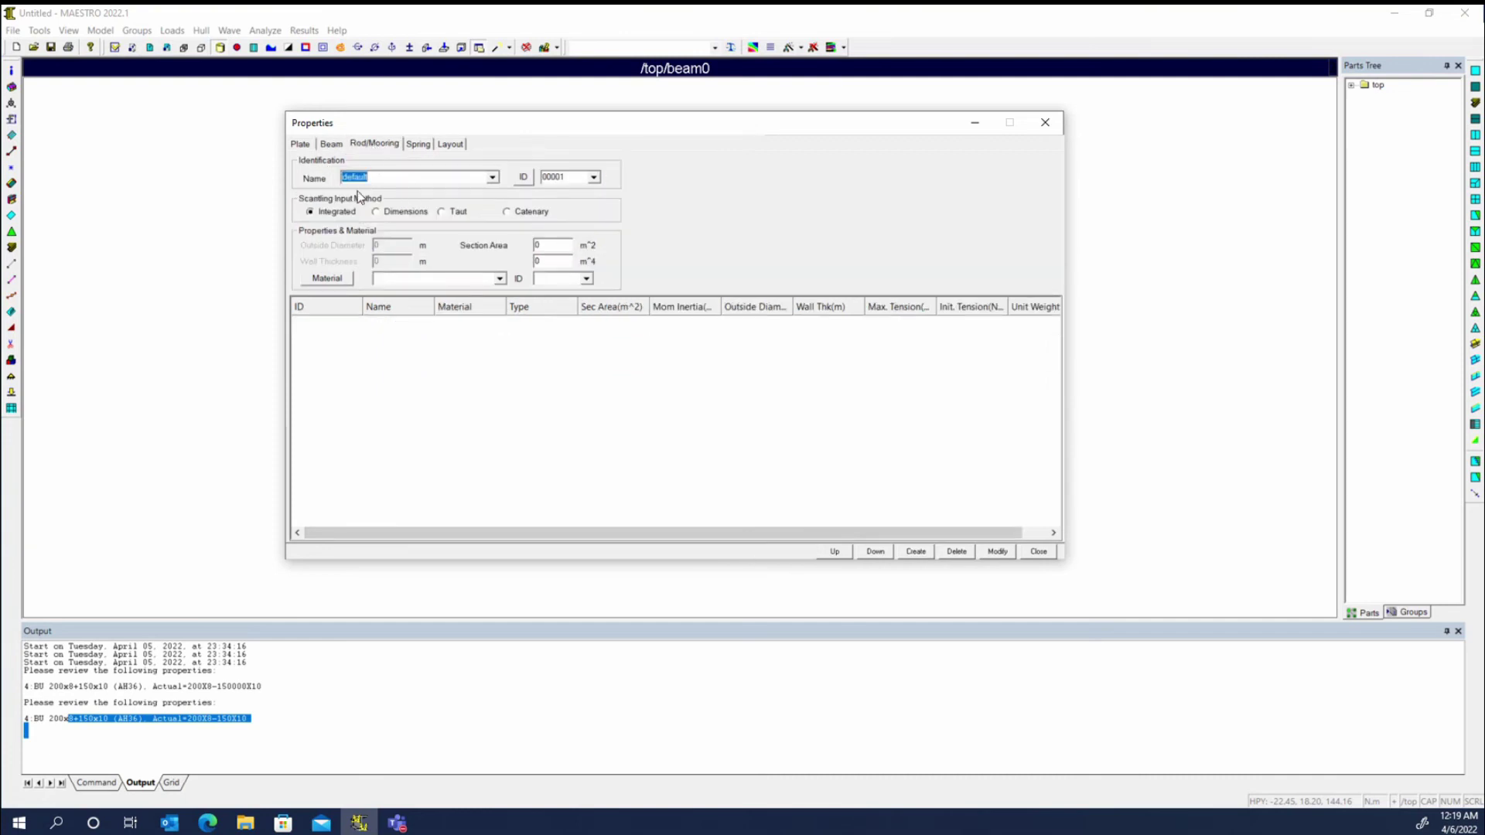
pyautogui.click(593, 178)
pyautogui.click(758, 377)
pyautogui.click(418, 147)
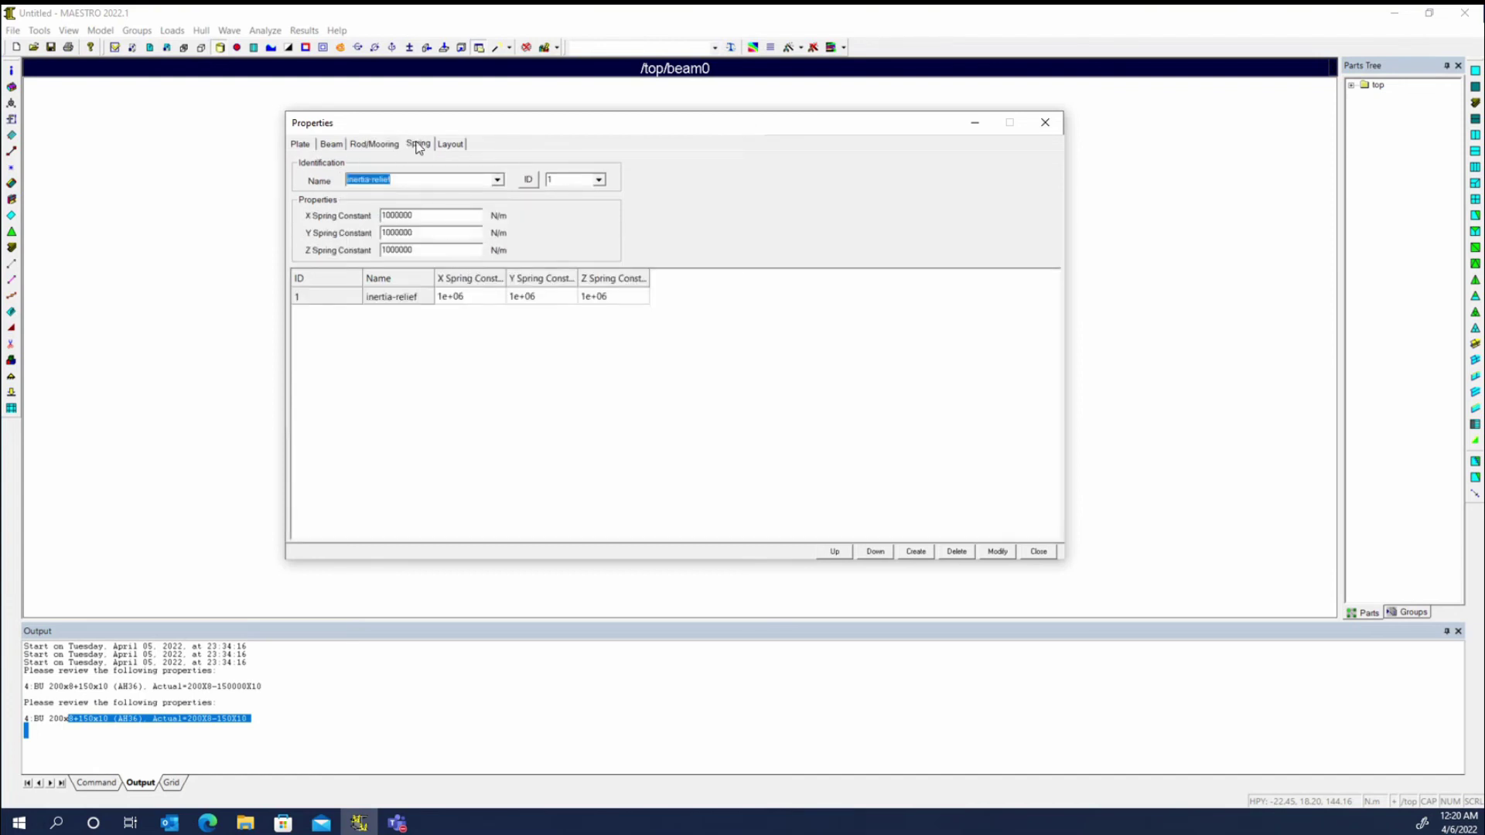
# Step: Start a new stiffener layout without copying, assign it the FB 75x5(AH36) property and name it FB75x5 (2+1)
pyautogui.click(456, 146)
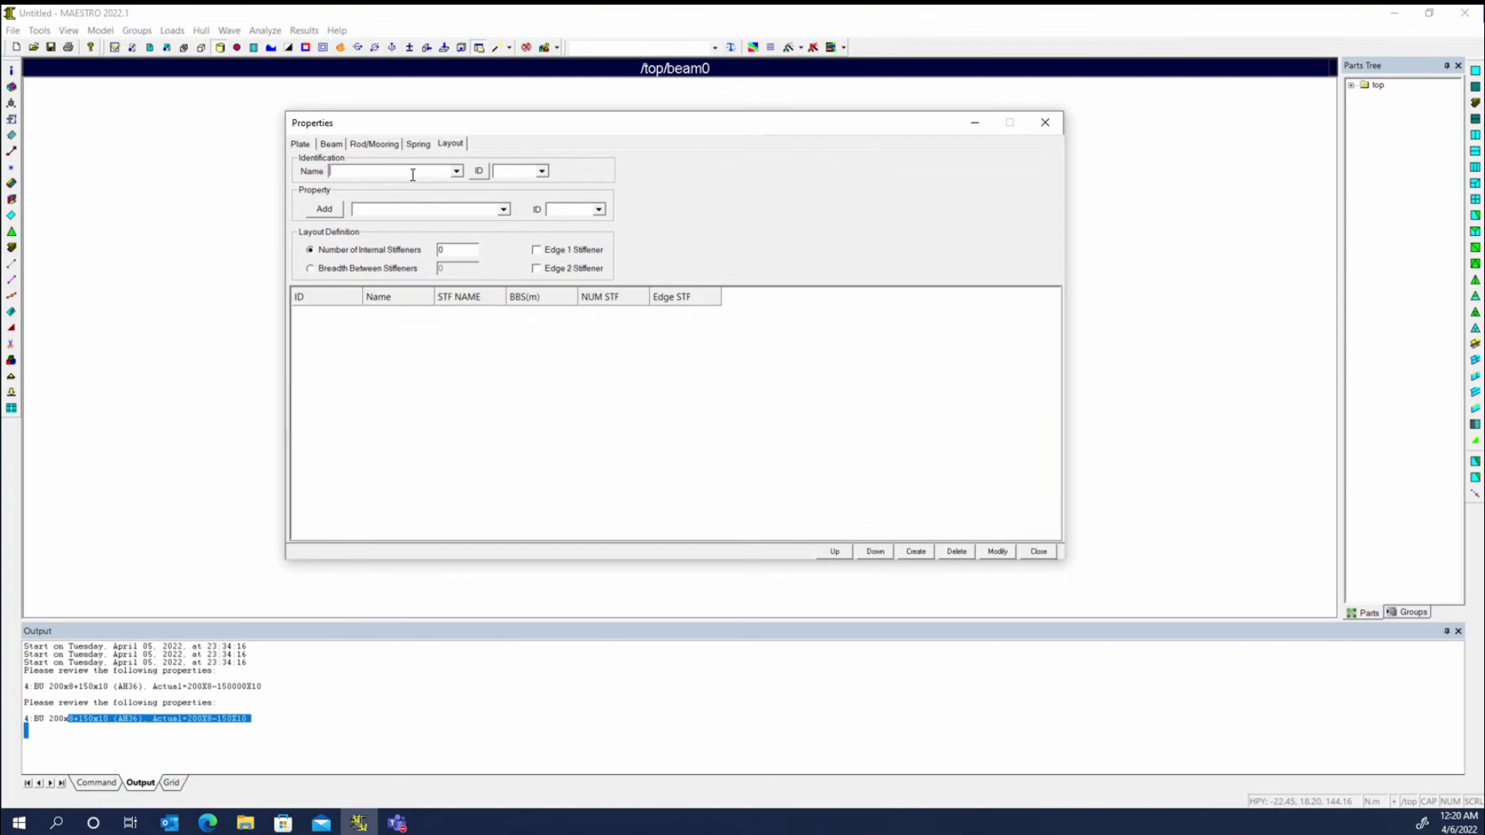
pyautogui.click(481, 172)
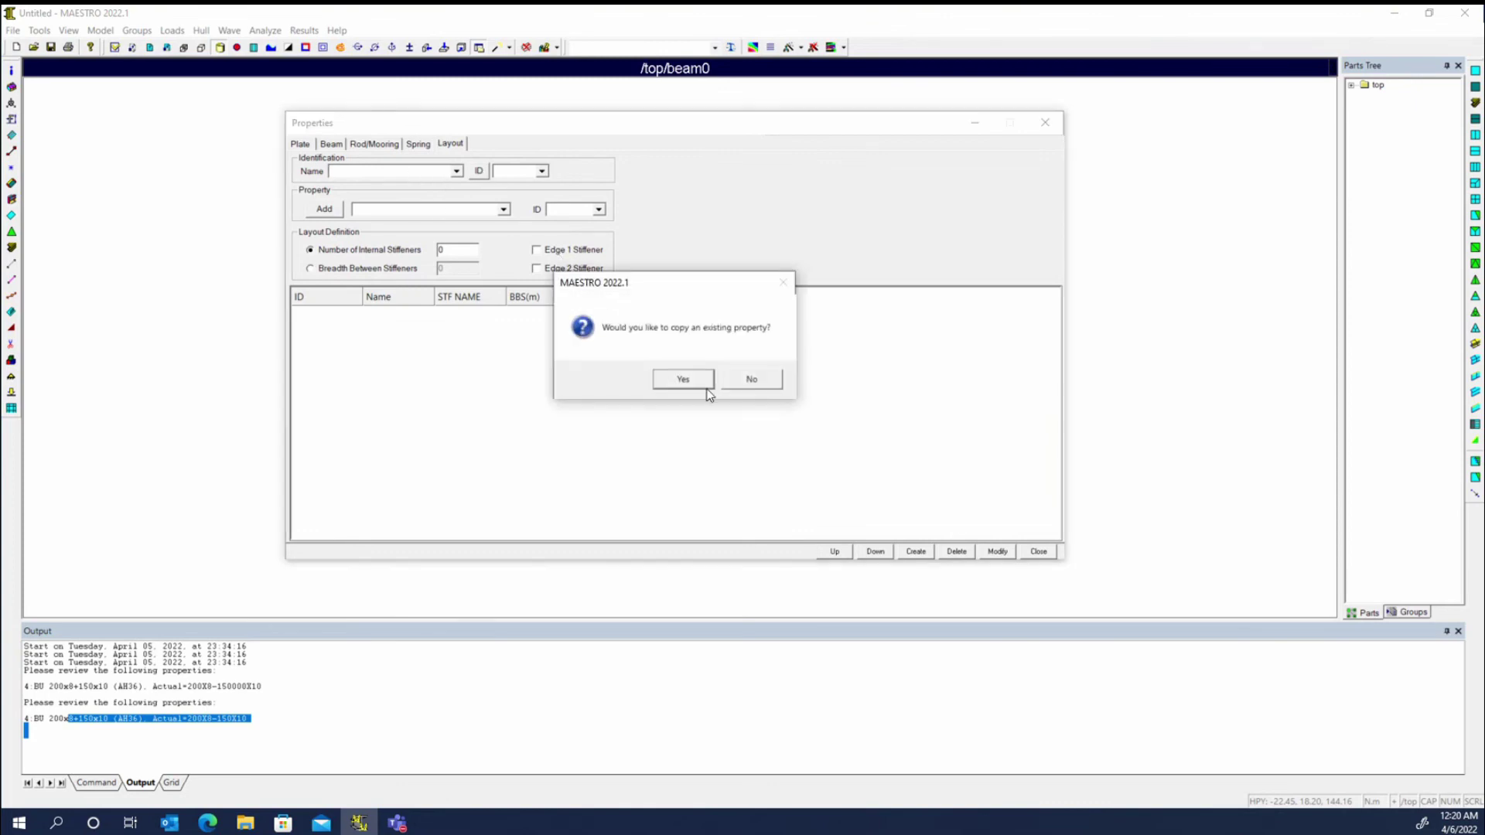
pyautogui.click(731, 380)
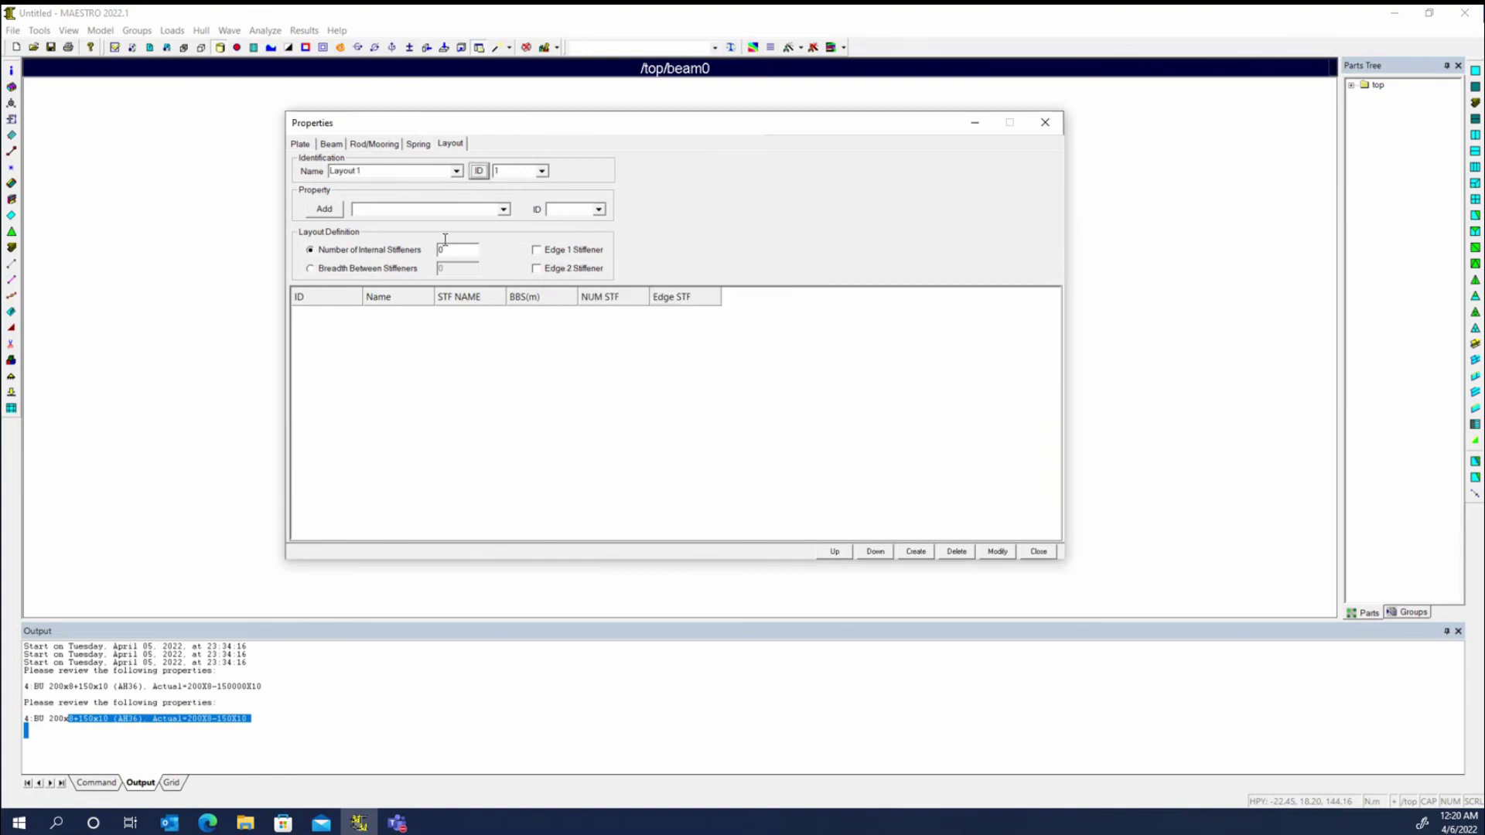
pyautogui.click(376, 172)
pyautogui.click(502, 210)
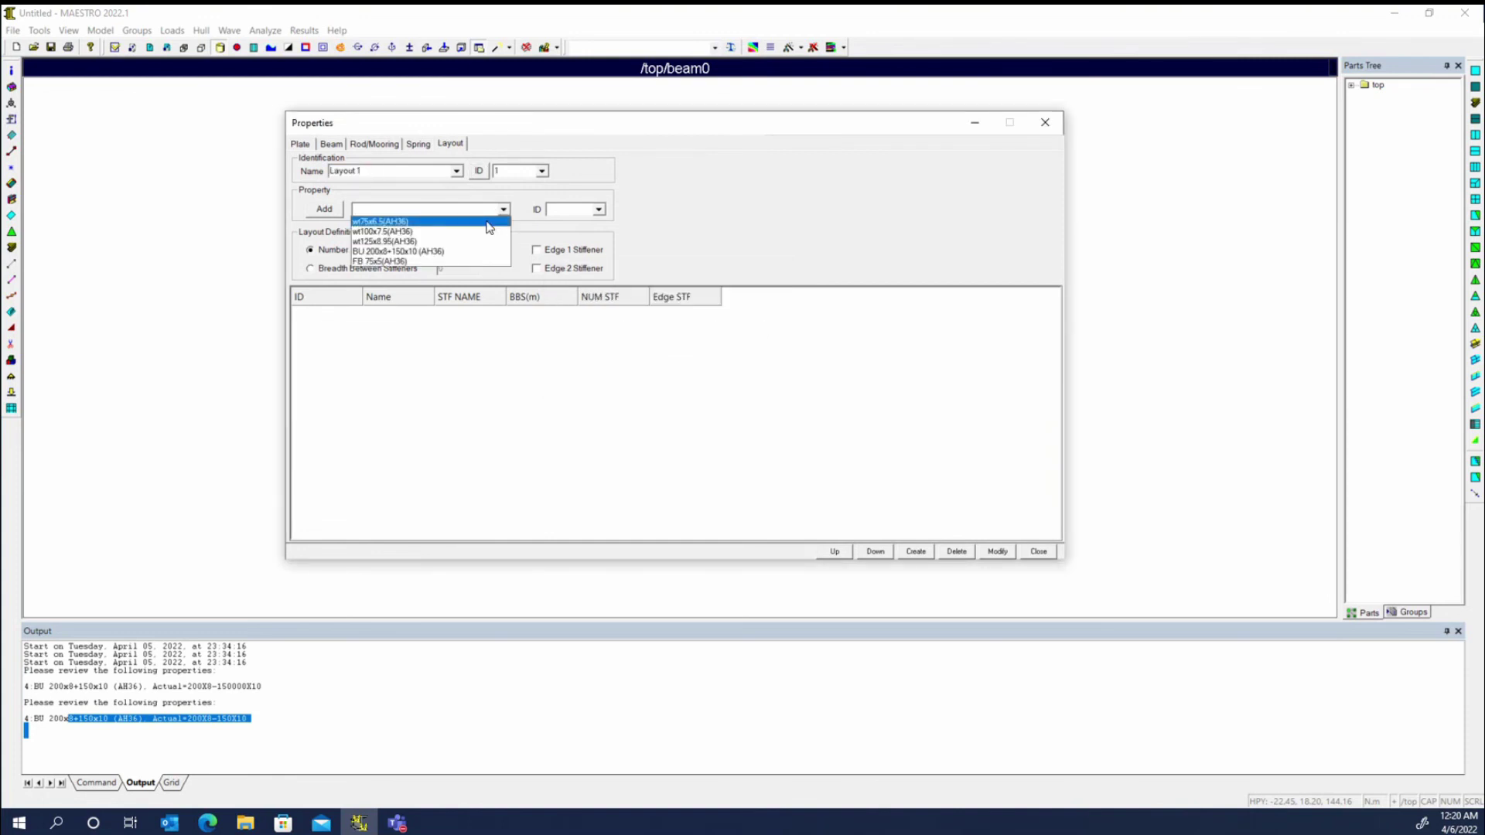
pyautogui.click(486, 262)
pyautogui.click(381, 171)
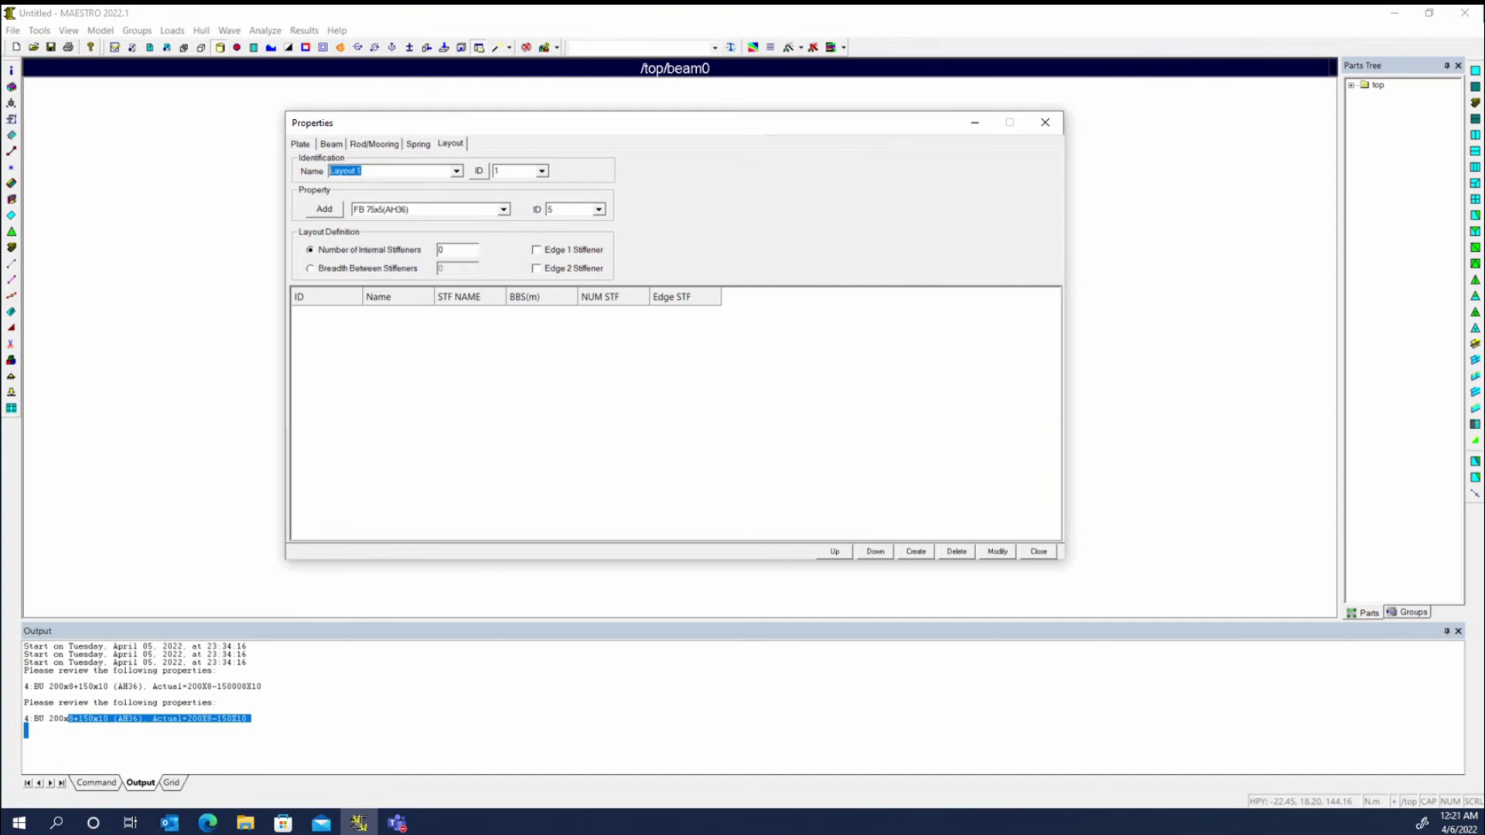
pyautogui.write('FB75x5 (2+1')
# Step: Give the layout 2 internal stiffeners plus an Edge 1 stiffener and create it
pyautogui.moveTo(449, 249); pyautogui.dragTo(413, 254)
pyautogui.write('2')
pyautogui.click(546, 250)
pyautogui.click(536, 250)
pyautogui.click(536, 269)
pyautogui.moveTo(330, 171); pyautogui.dragTo(375, 172)
pyautogui.click(537, 250)
pyautogui.click(537, 267)
pyautogui.click(537, 250)
pyautogui.click(536, 250)
pyautogui.click(915, 551)
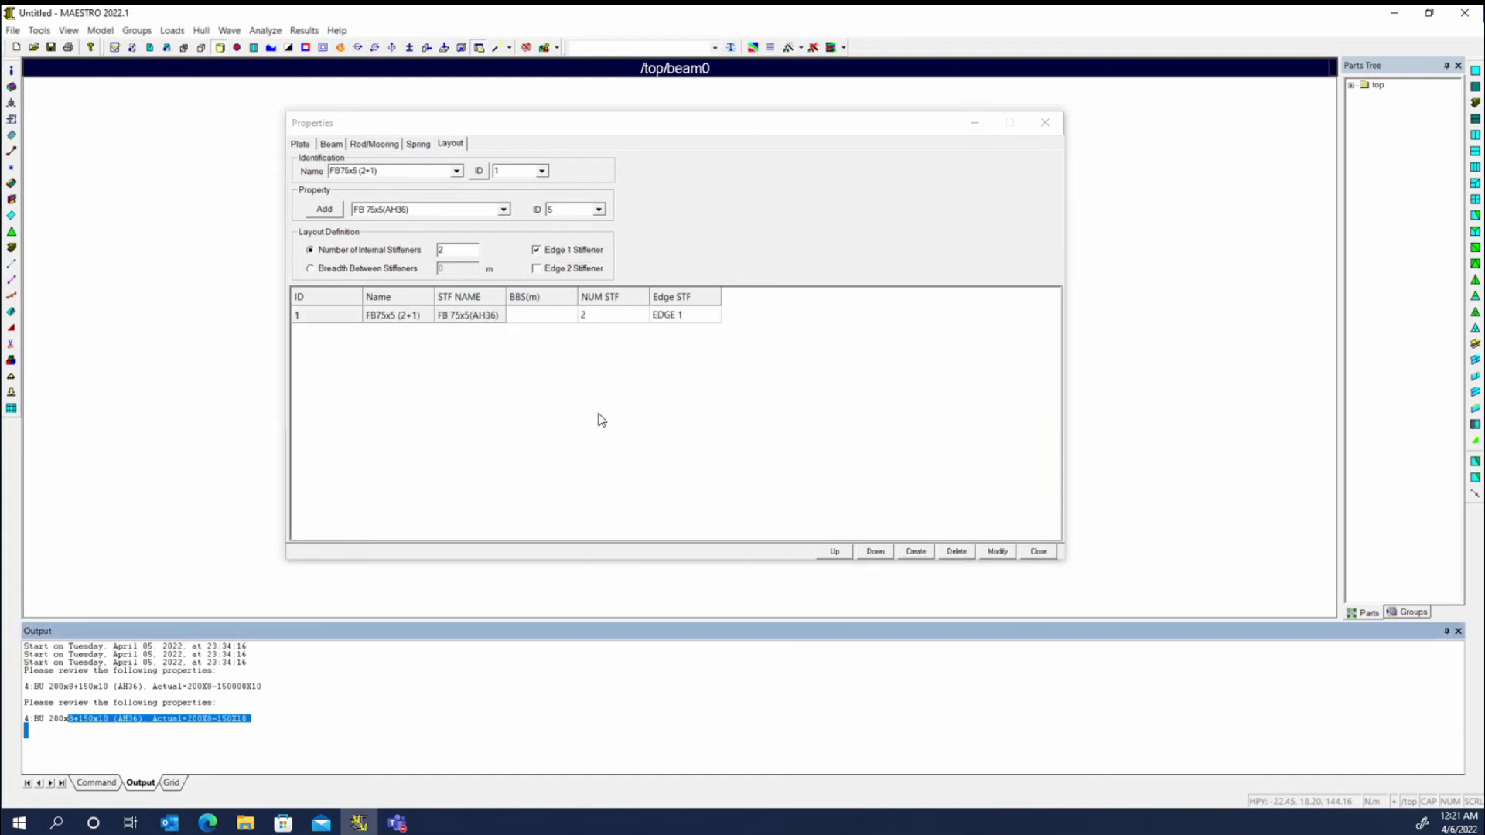
pyautogui.click(913, 550)
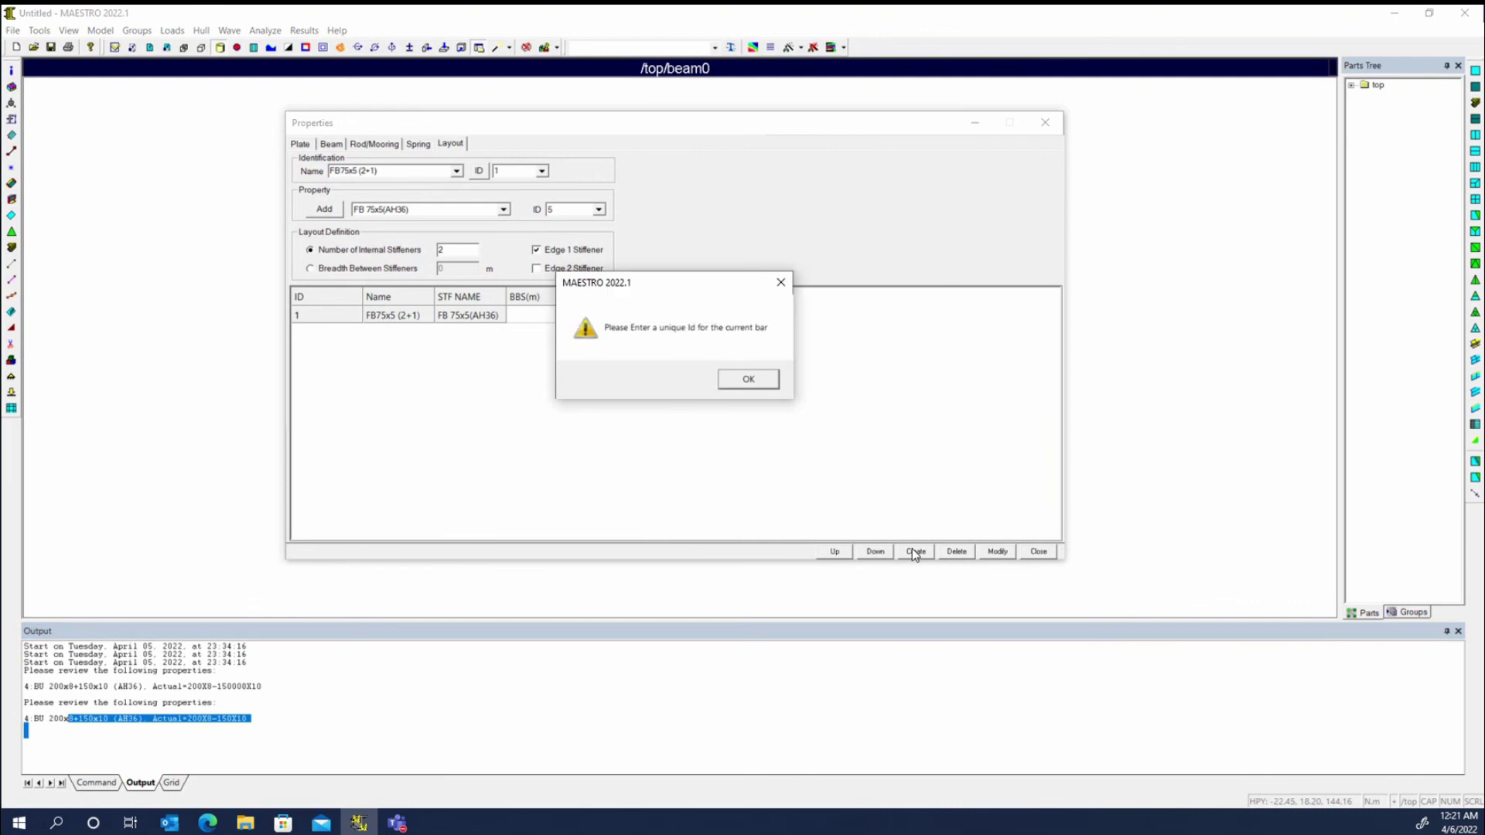
pyautogui.click(752, 379)
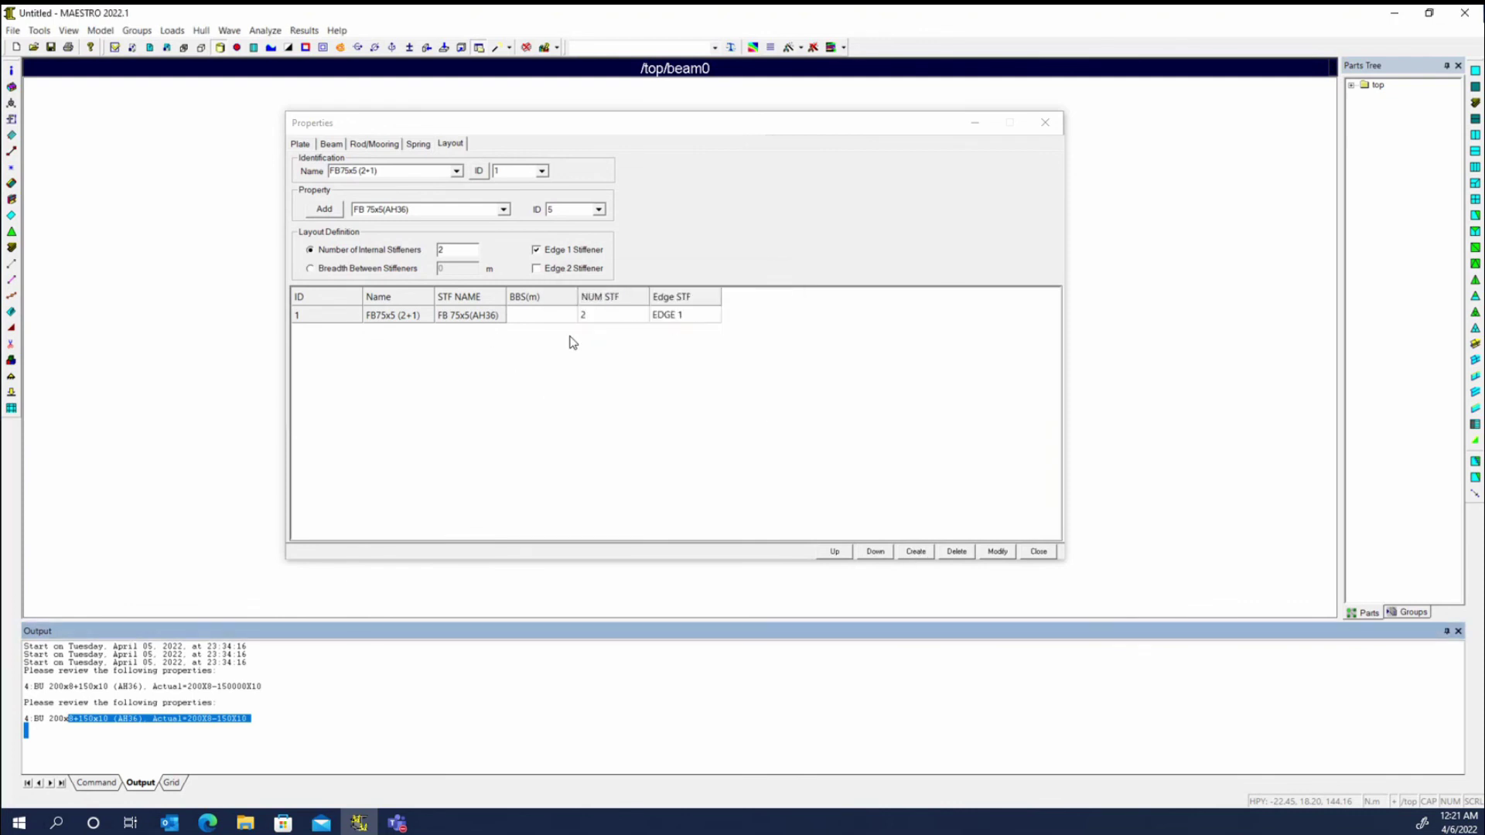
# Step: Define the FB75x5 (2+1) layout by a breadth between stiffeners of 0.5 m and apply the modification
pyautogui.click(389, 268)
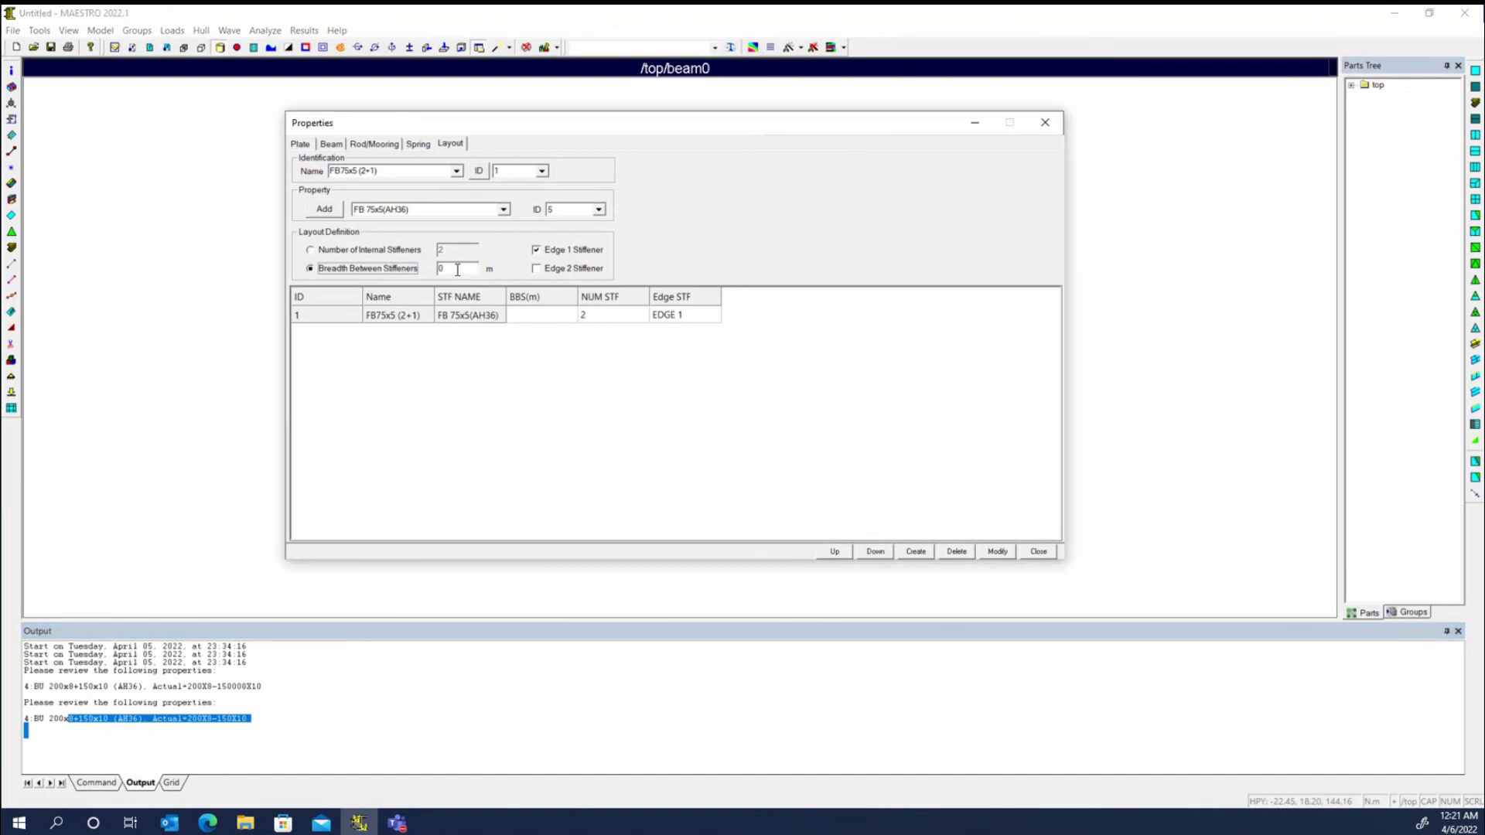
pyautogui.doubleClick(458, 268)
pyautogui.write('5')
pyautogui.click(998, 552)
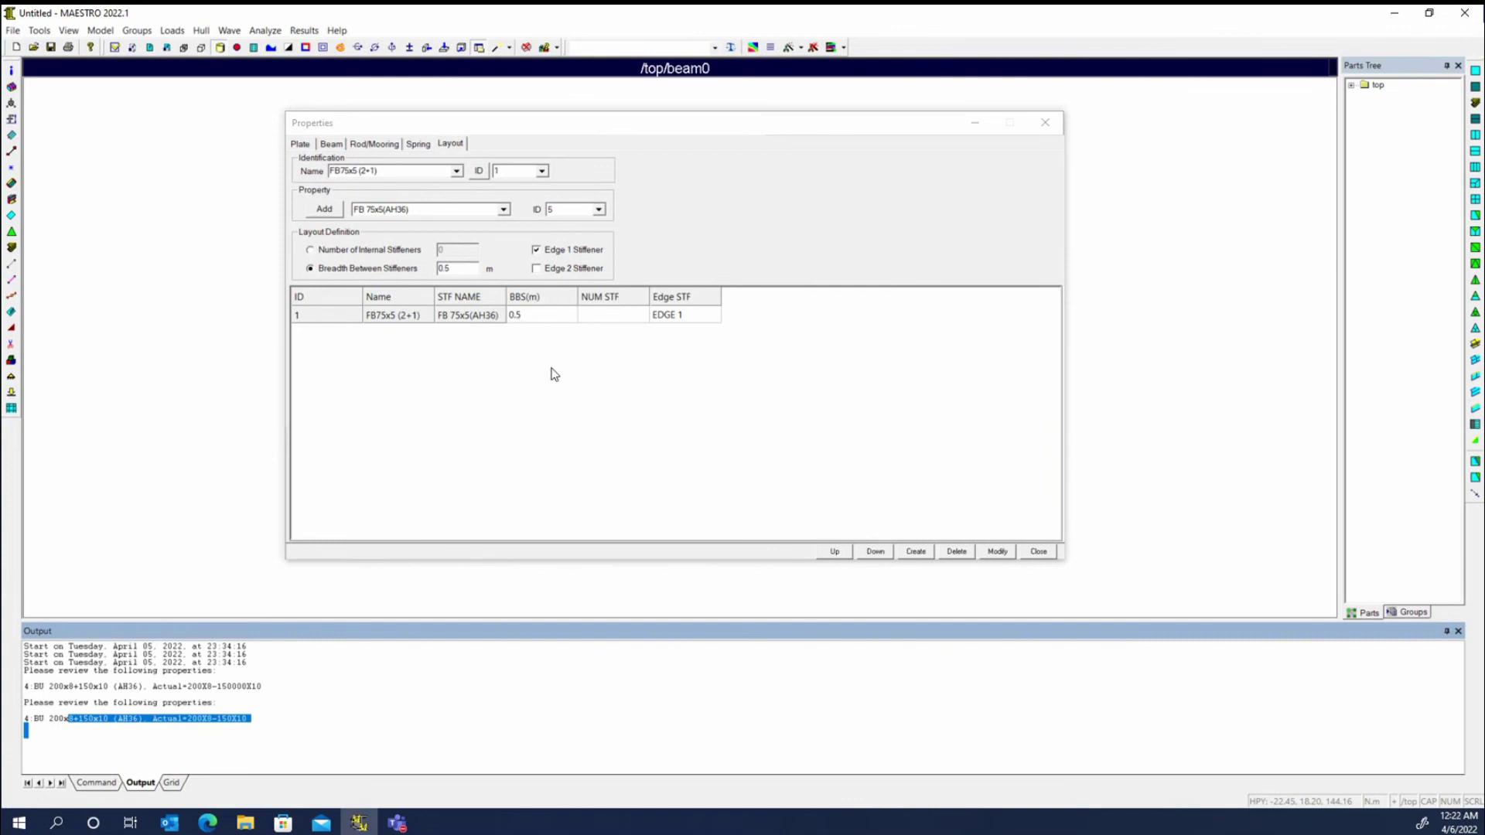
# Step: Restore the FB75x5 (2+1) layout to 2 internal stiffeners and close the Properties dialog
pyautogui.click(365, 170)
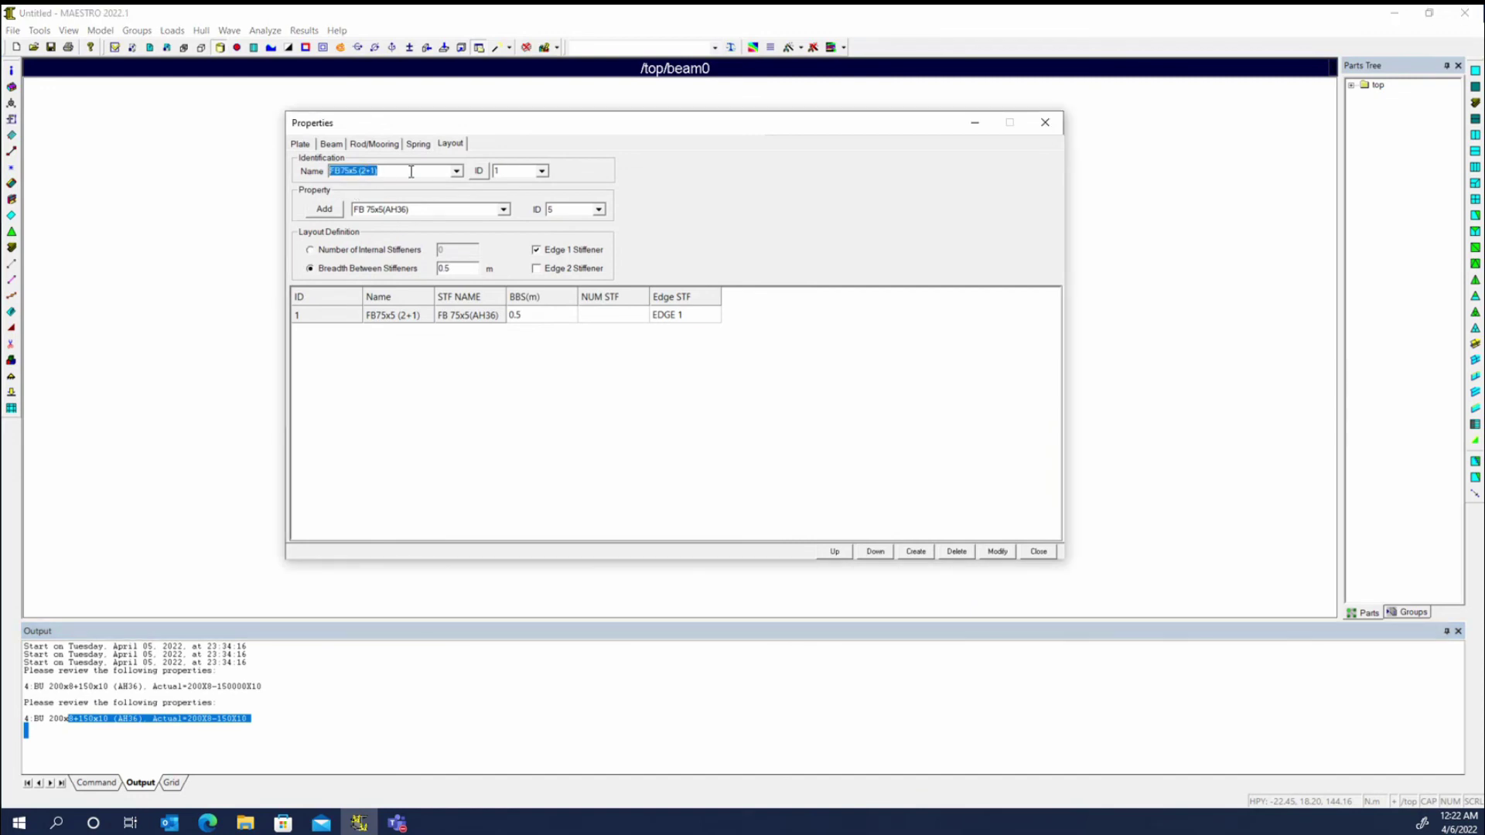
pyautogui.click(389, 254)
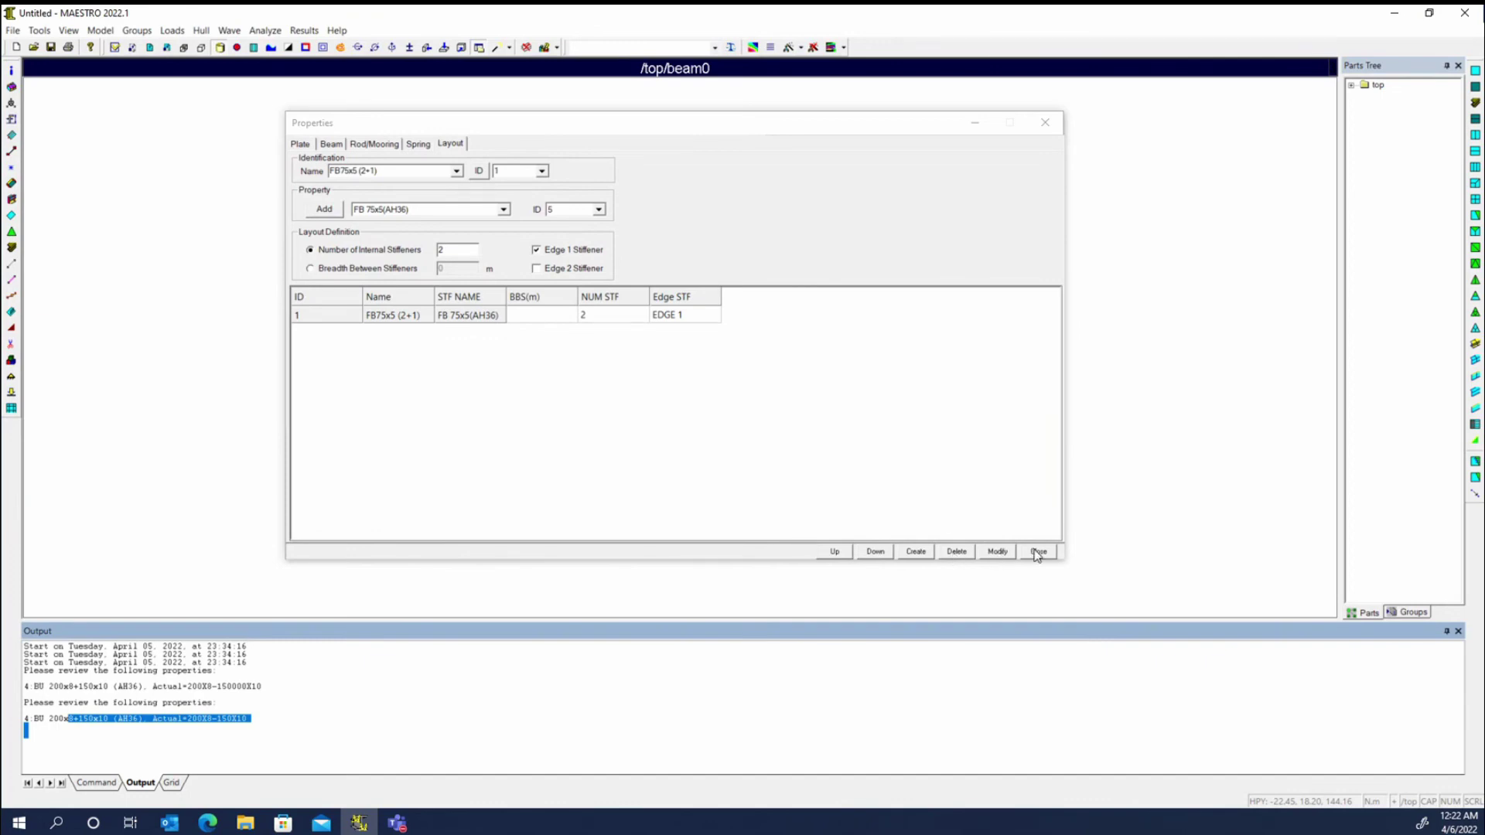
pyautogui.click(1038, 552)
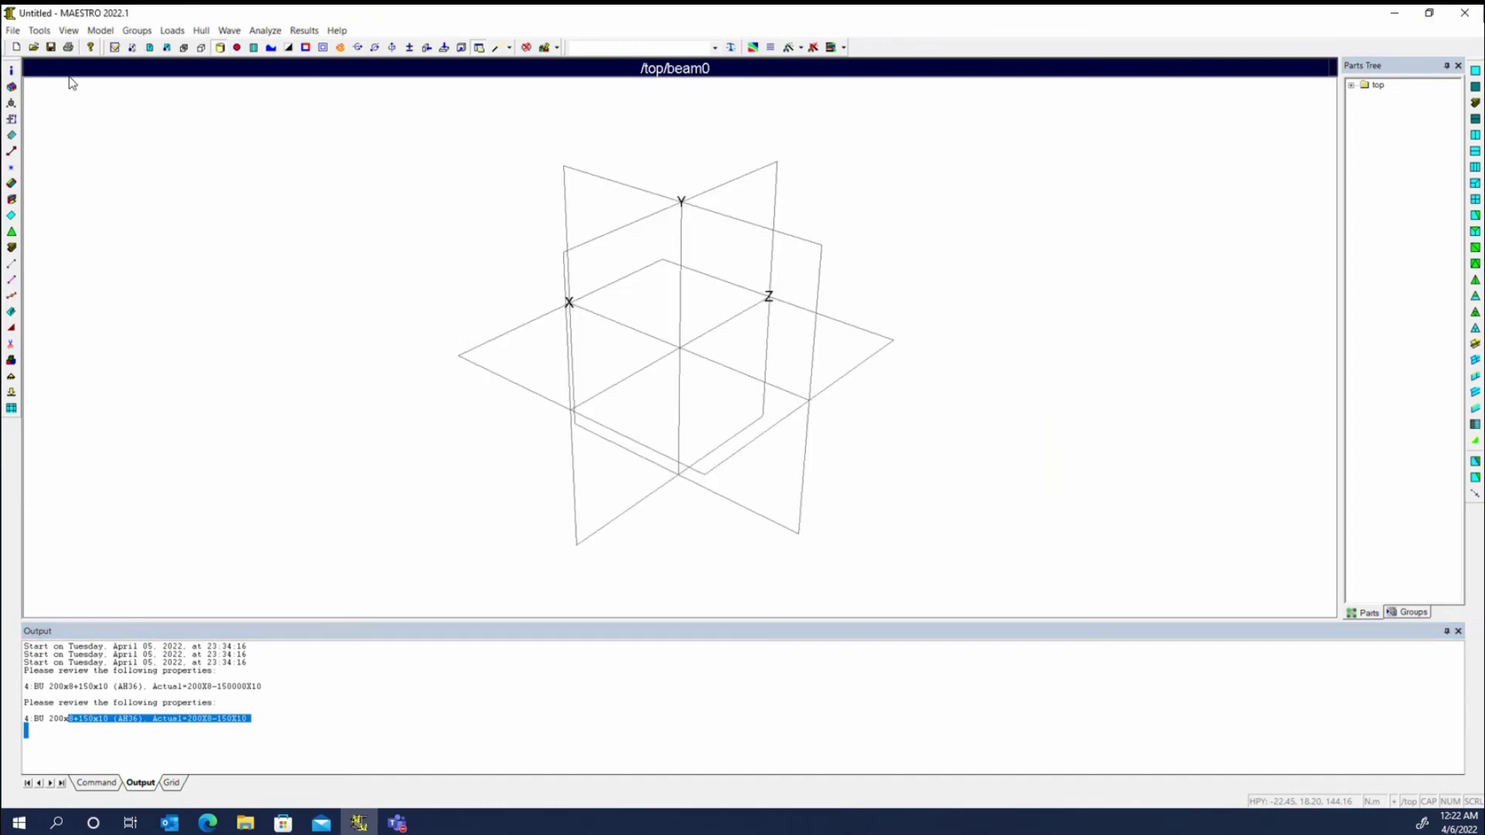
# Step: Compare the standalone Stiffener Layout dialog with the layout definitions in the Properties dialog, and close the standalone one
pyautogui.click(11, 121)
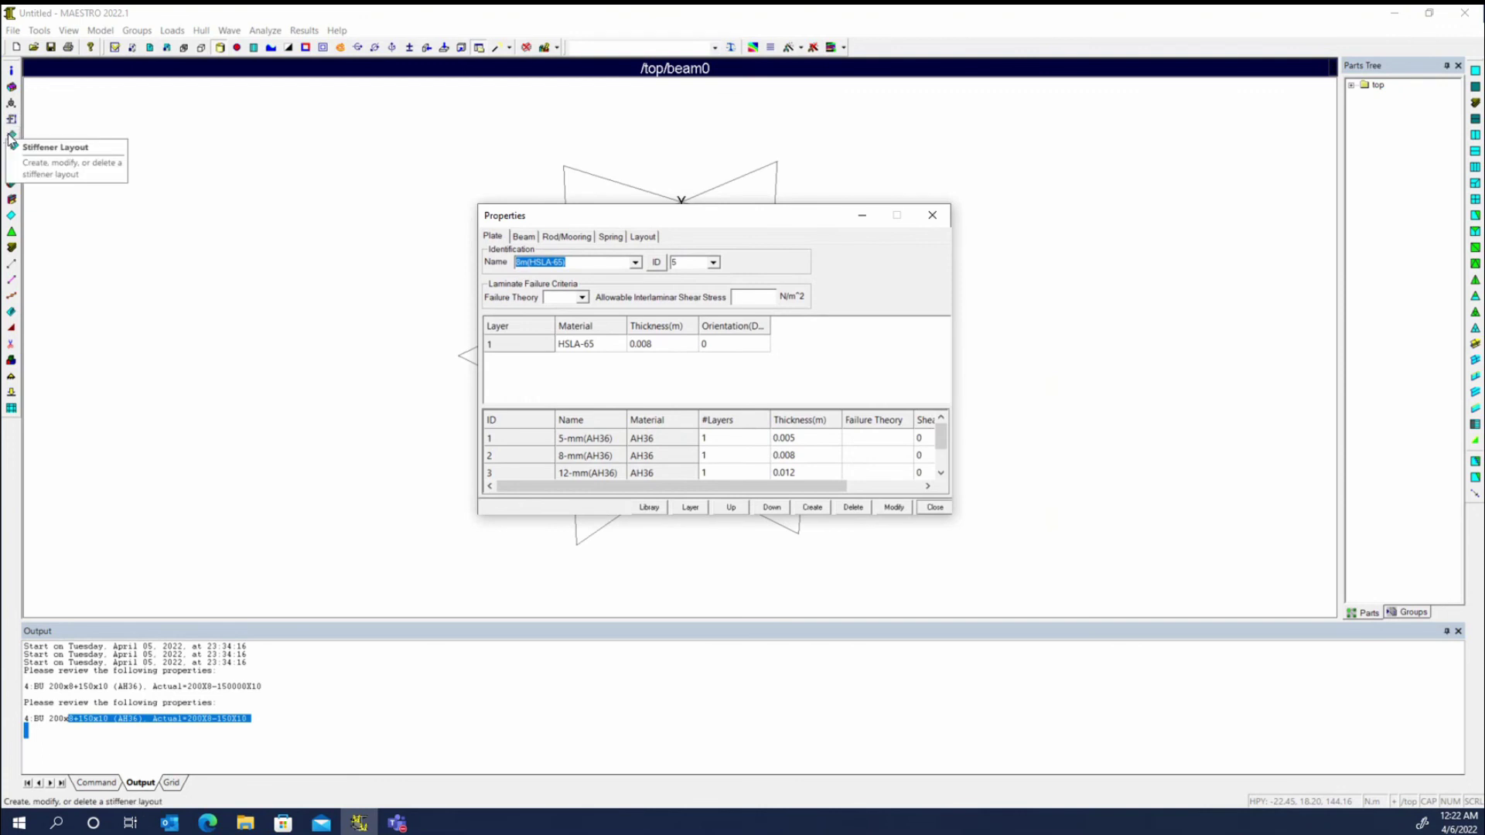
pyautogui.click(11, 137)
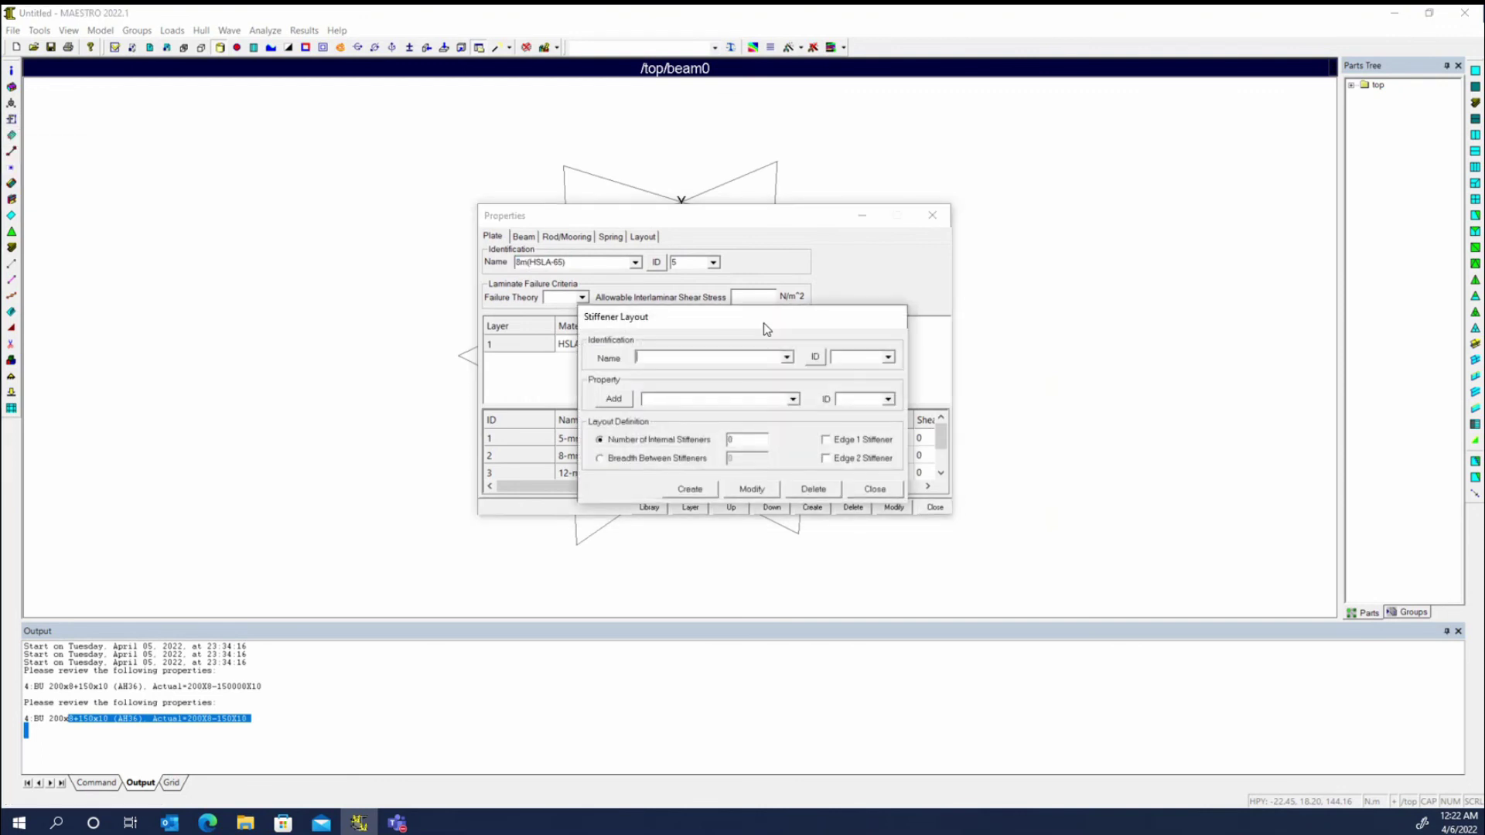
pyautogui.moveTo(766, 329); pyautogui.dragTo(309, 339)
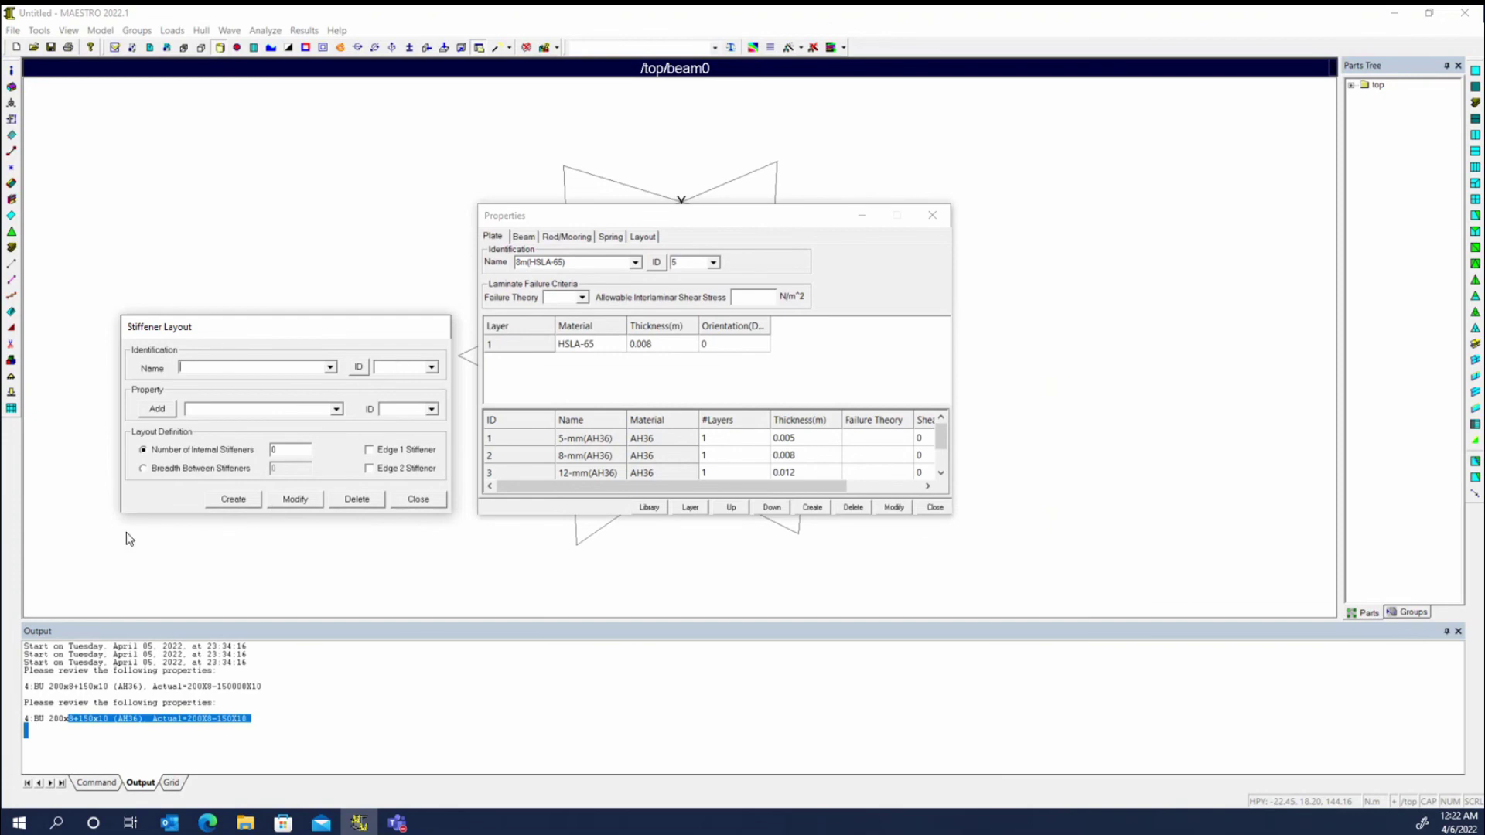
pyautogui.moveTo(268, 328); pyautogui.dragTo(291, 241)
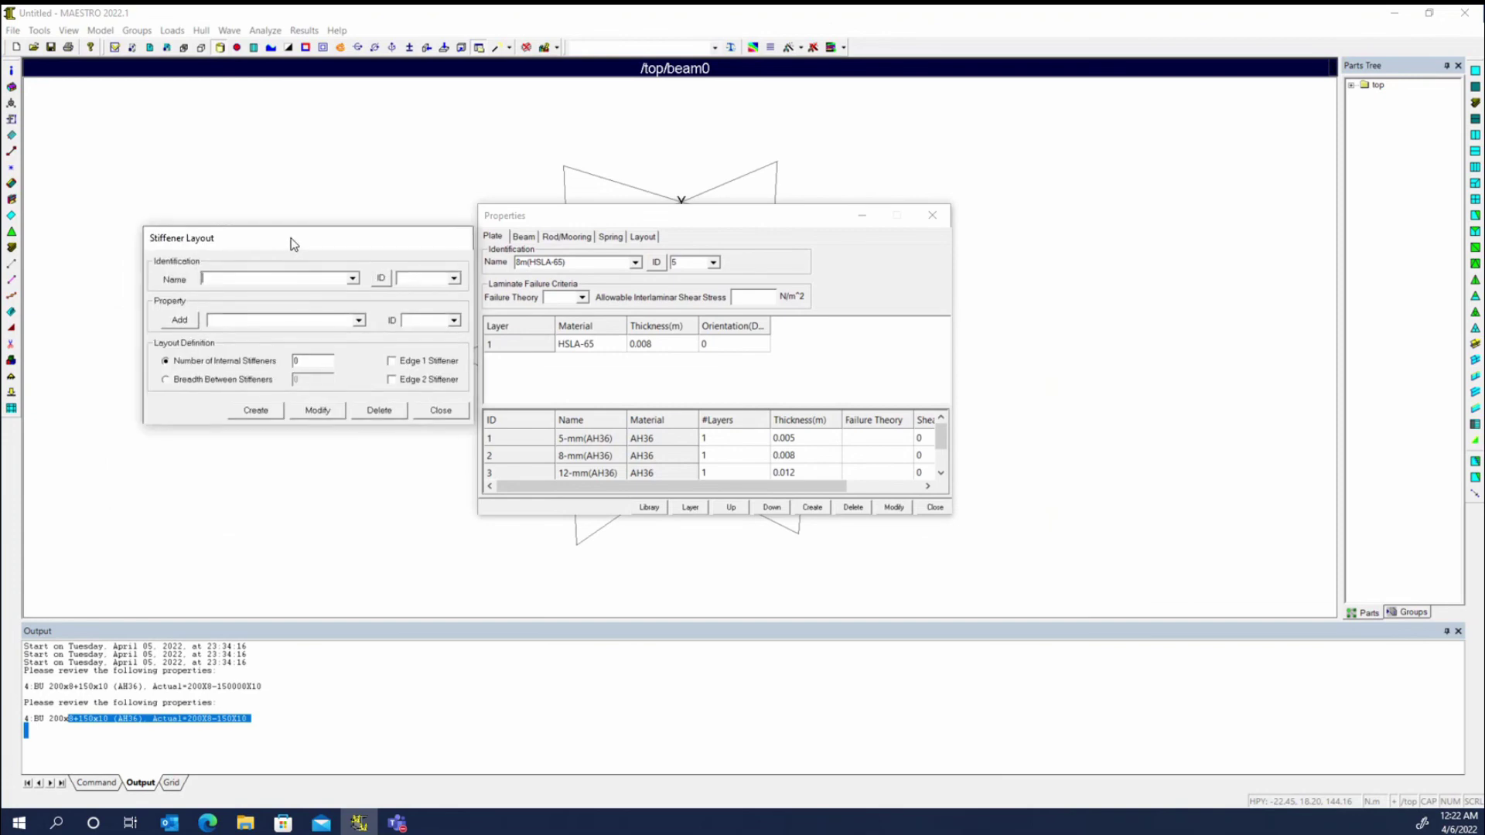
pyautogui.click(643, 238)
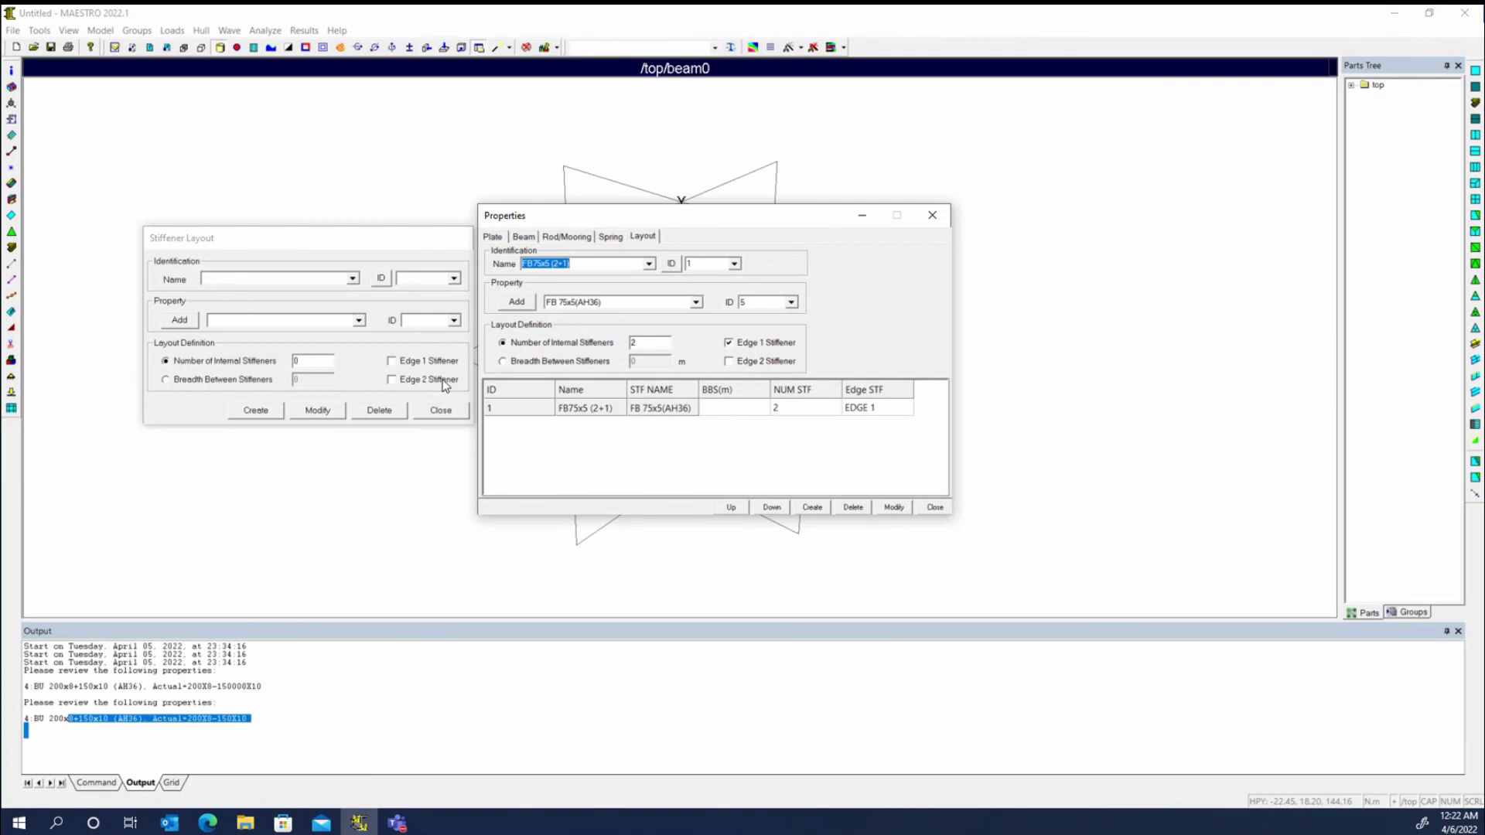
pyautogui.moveTo(287, 242); pyautogui.dragTo(214, 253)
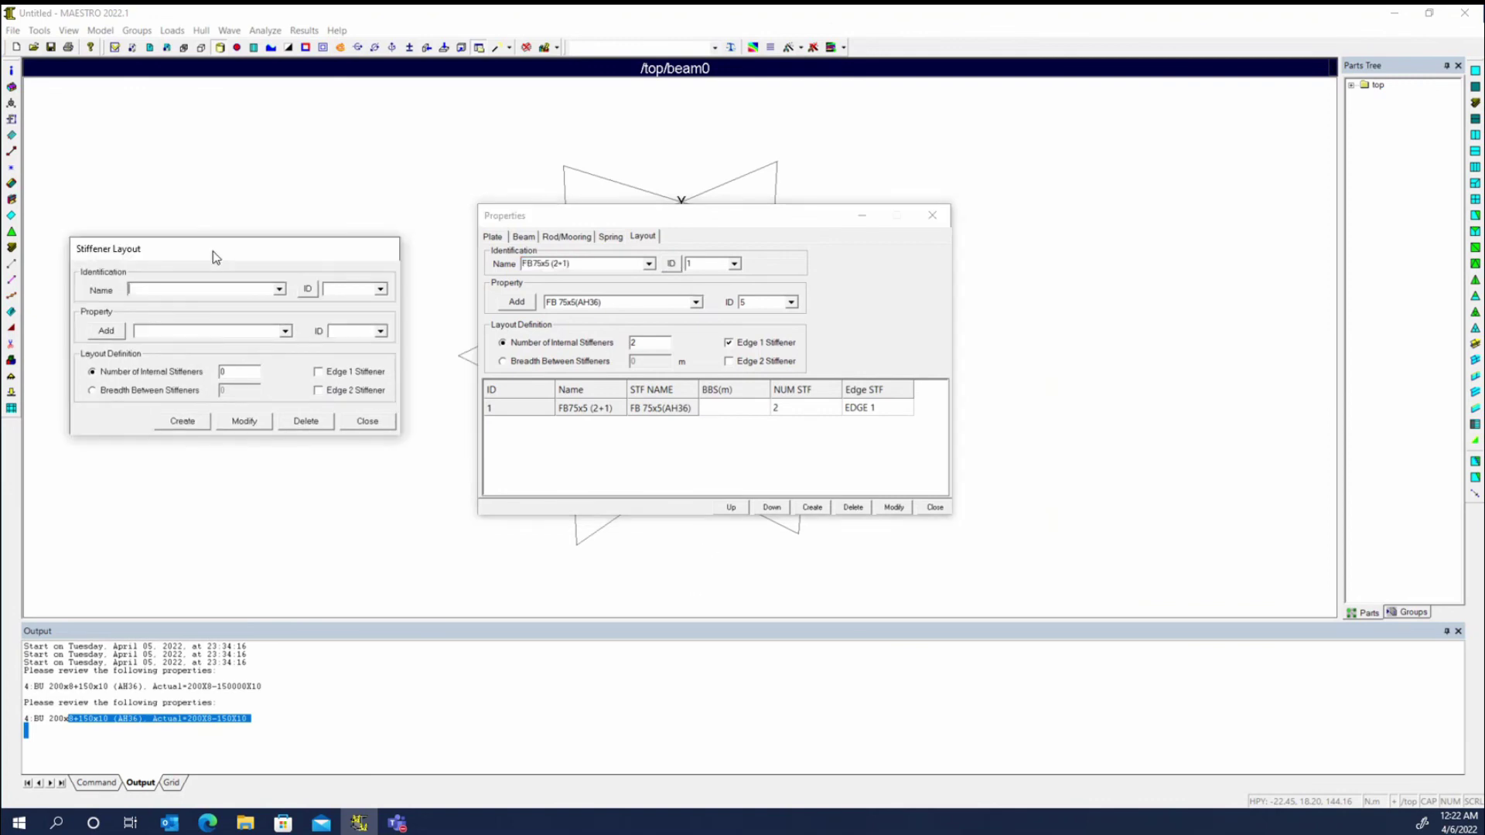
pyautogui.click(359, 422)
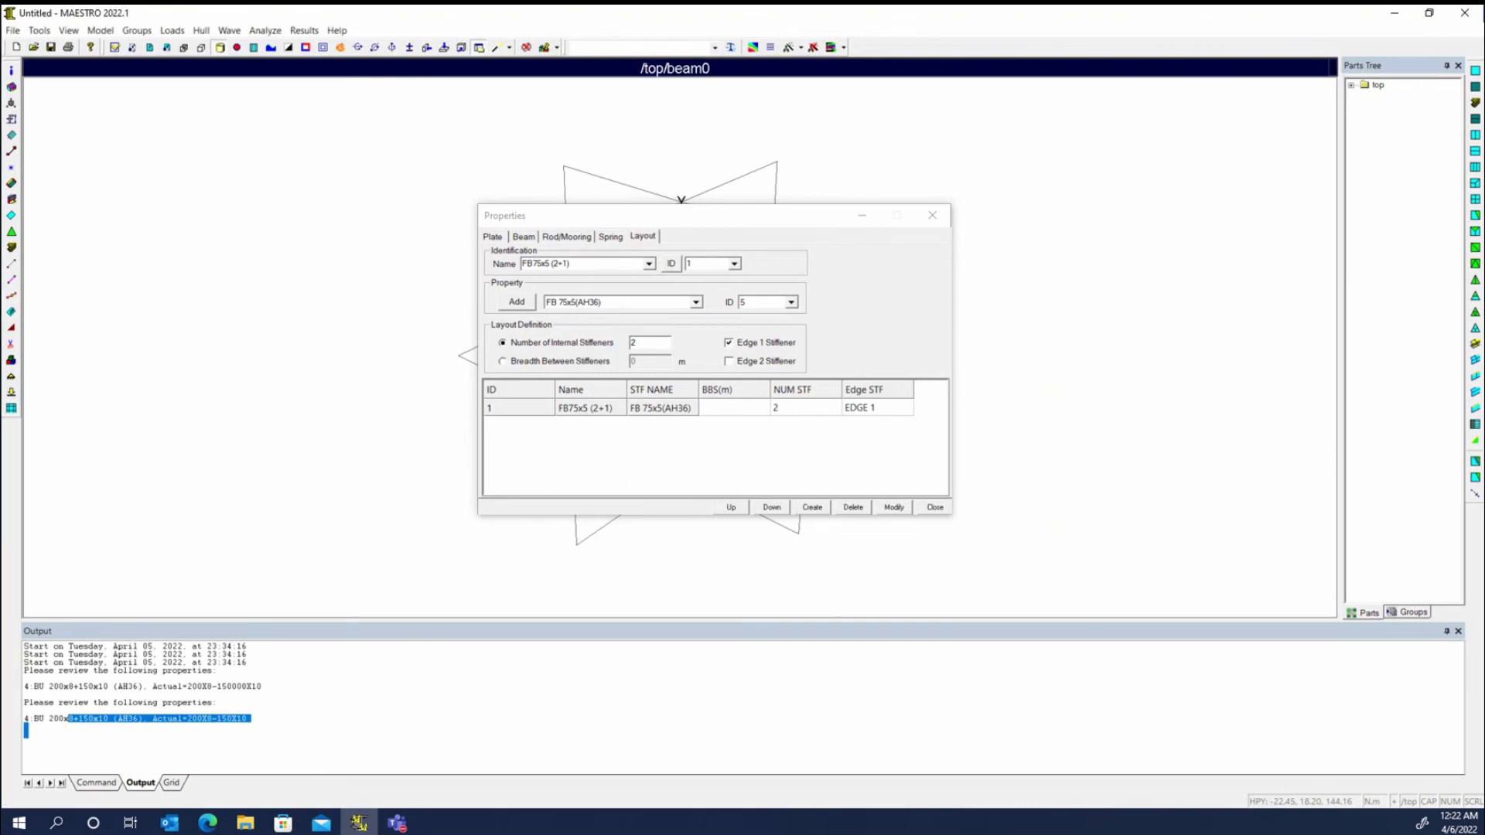